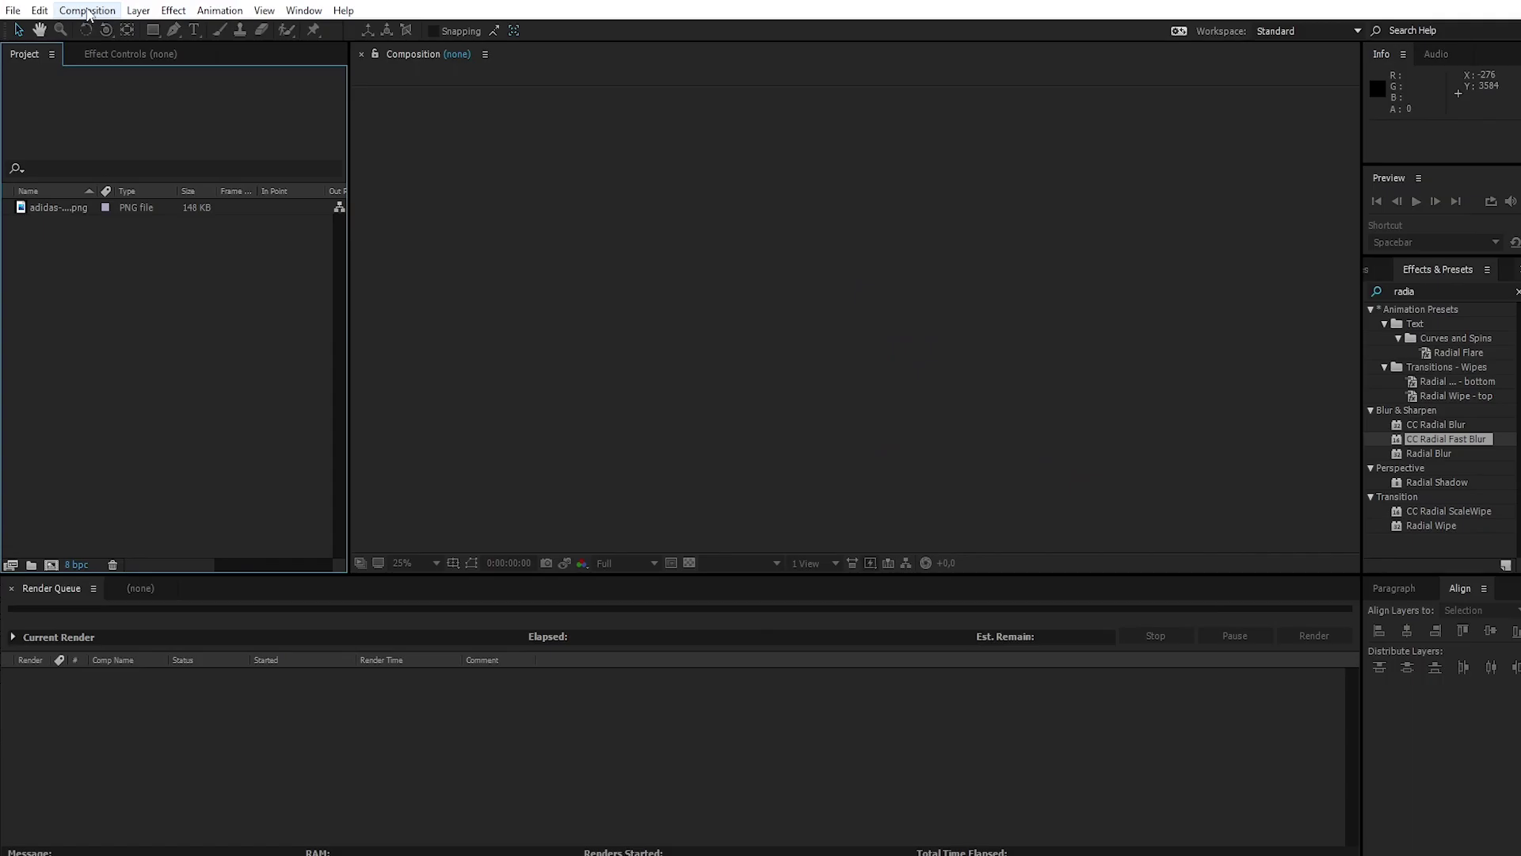
- Create a new composition named Logo with a width of 1920 px and a height of 1080 px
click(109, 35)
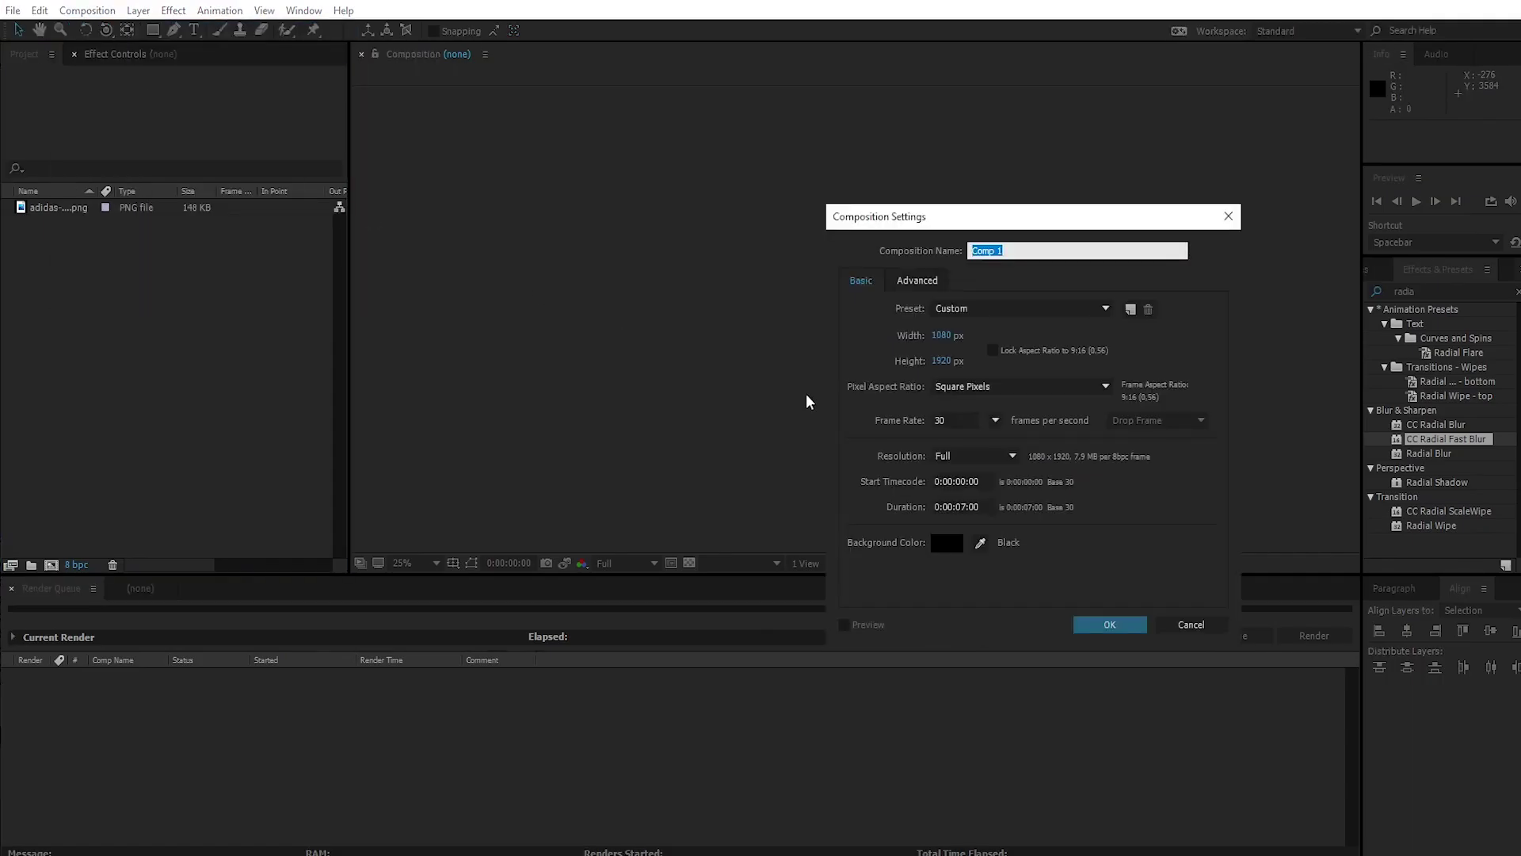
text(Logo)
click(942, 335)
text(1920)
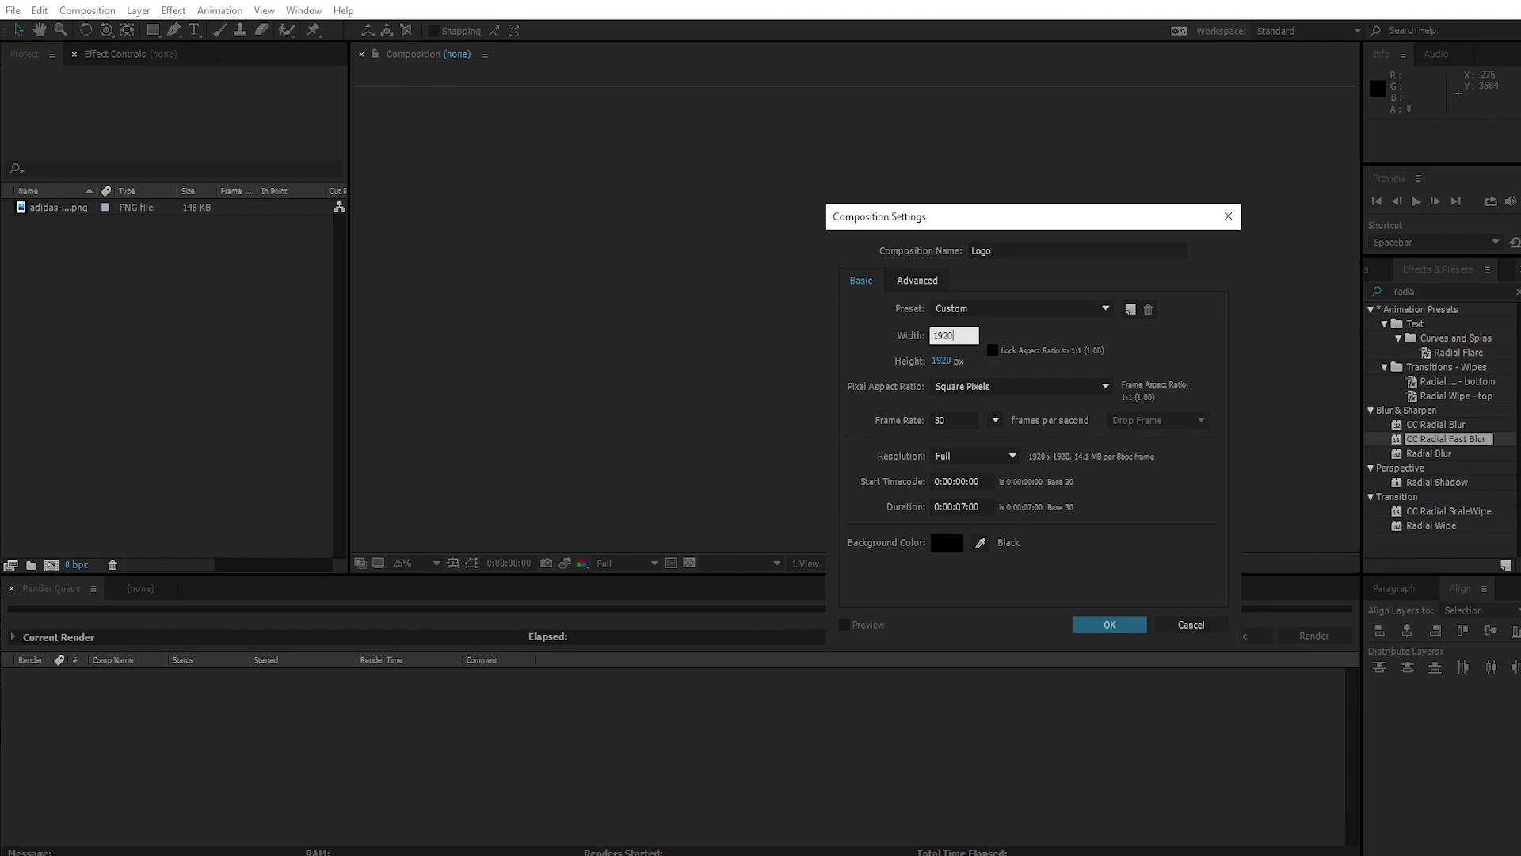
click(945, 361)
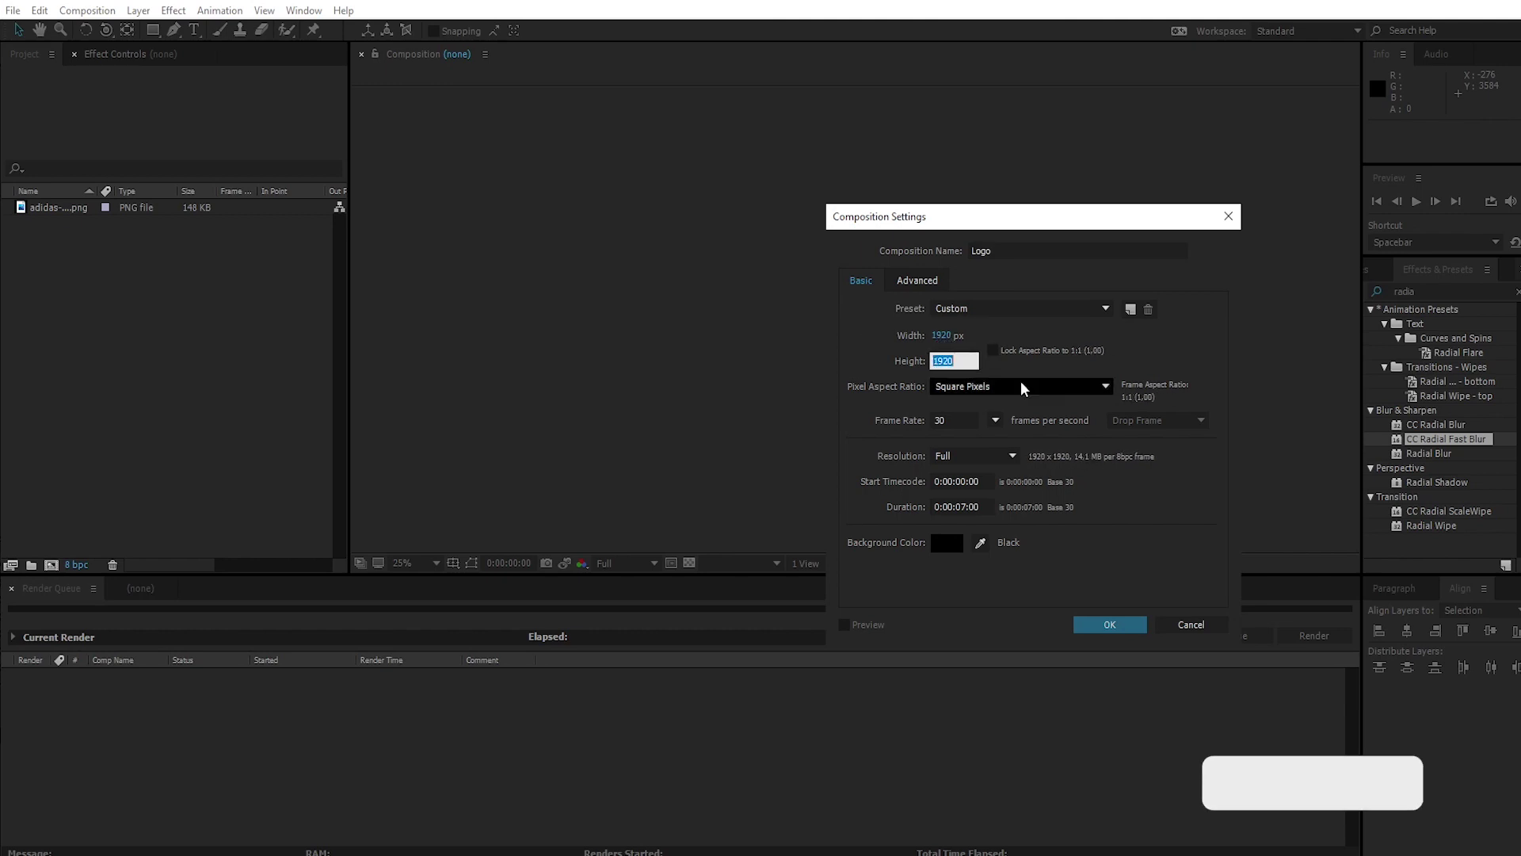
text(1080)
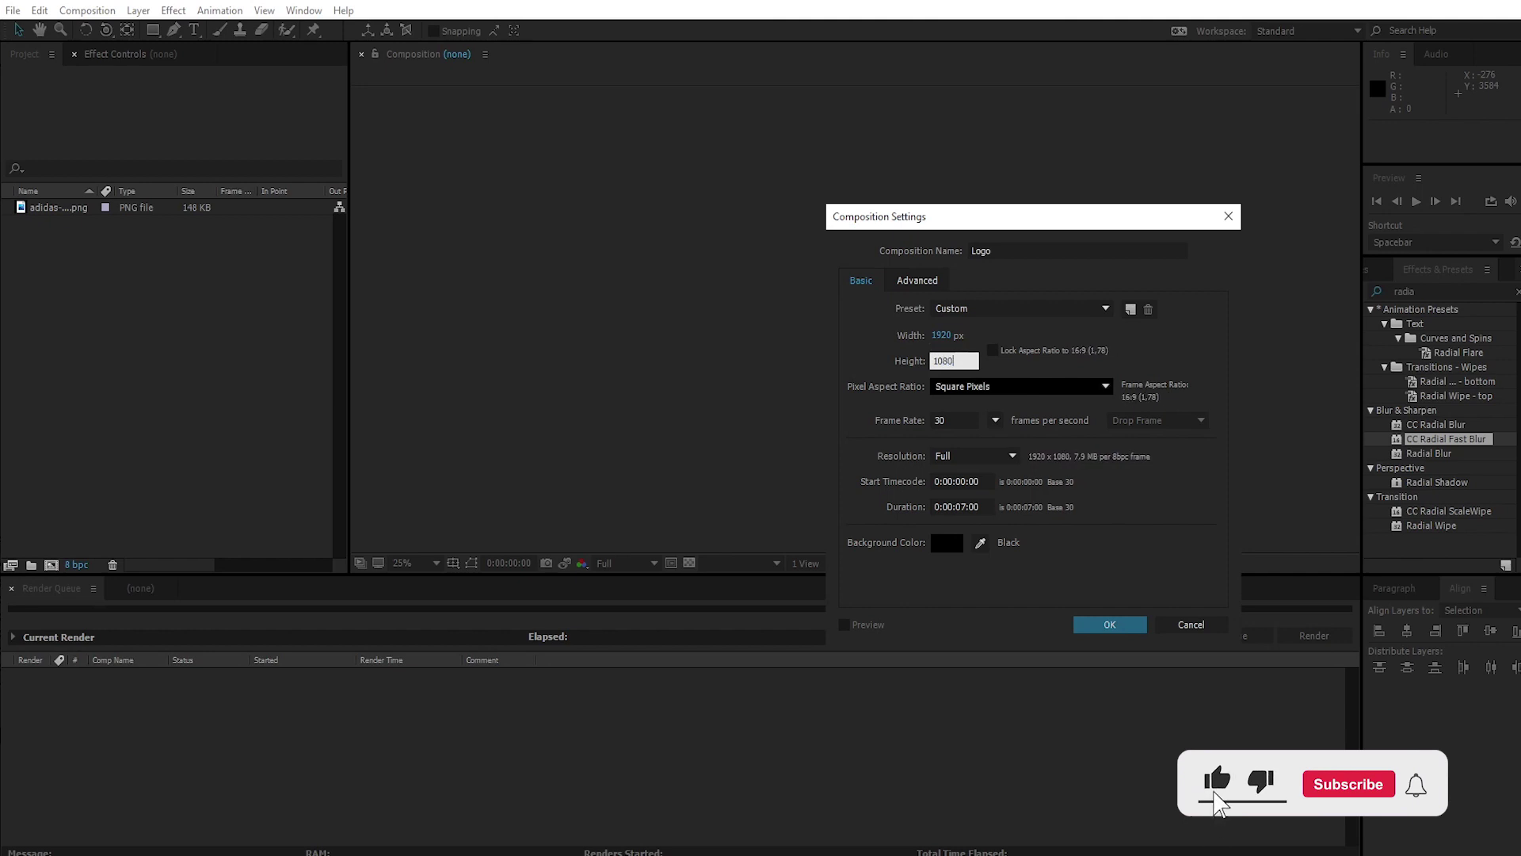
key(Return)
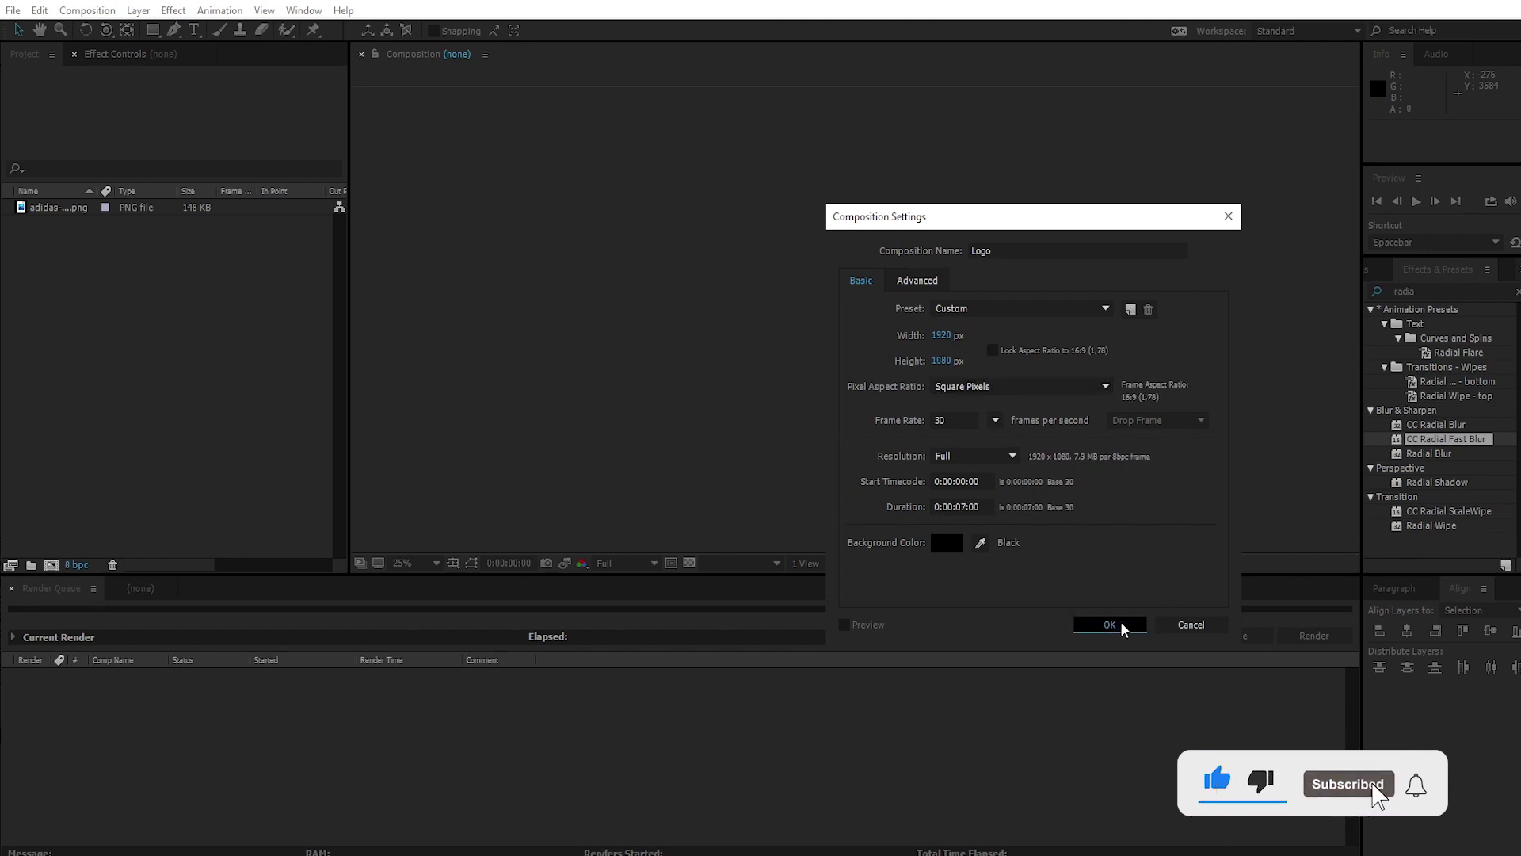
key(comma)
key(comma)
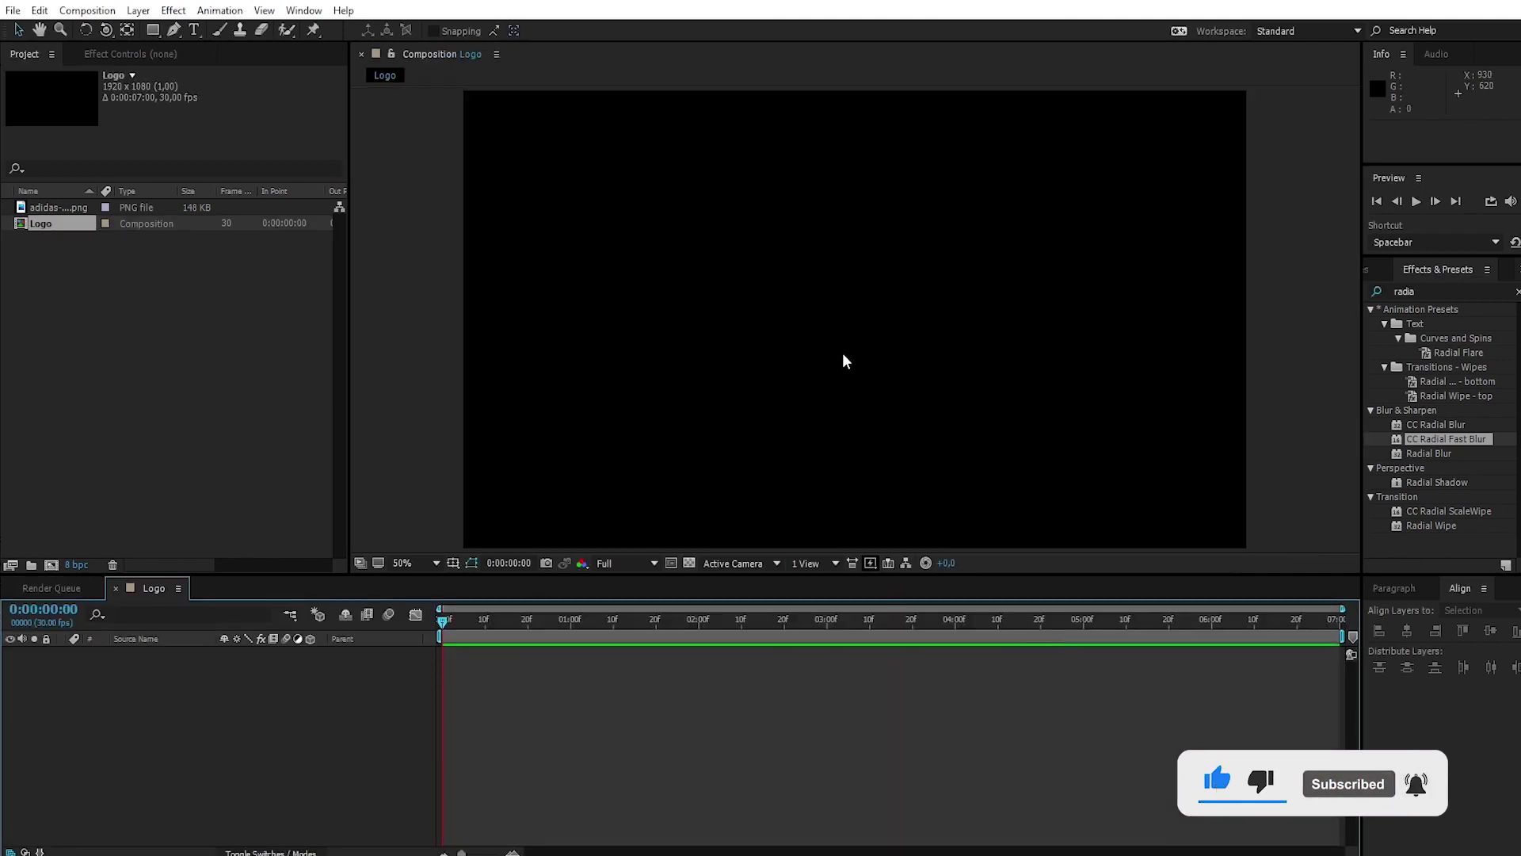
- Add adidas-logo.png to the Logo composition as a layer and turn on the transparency grid
click(75, 208)
drag(75, 207, 117, 658)
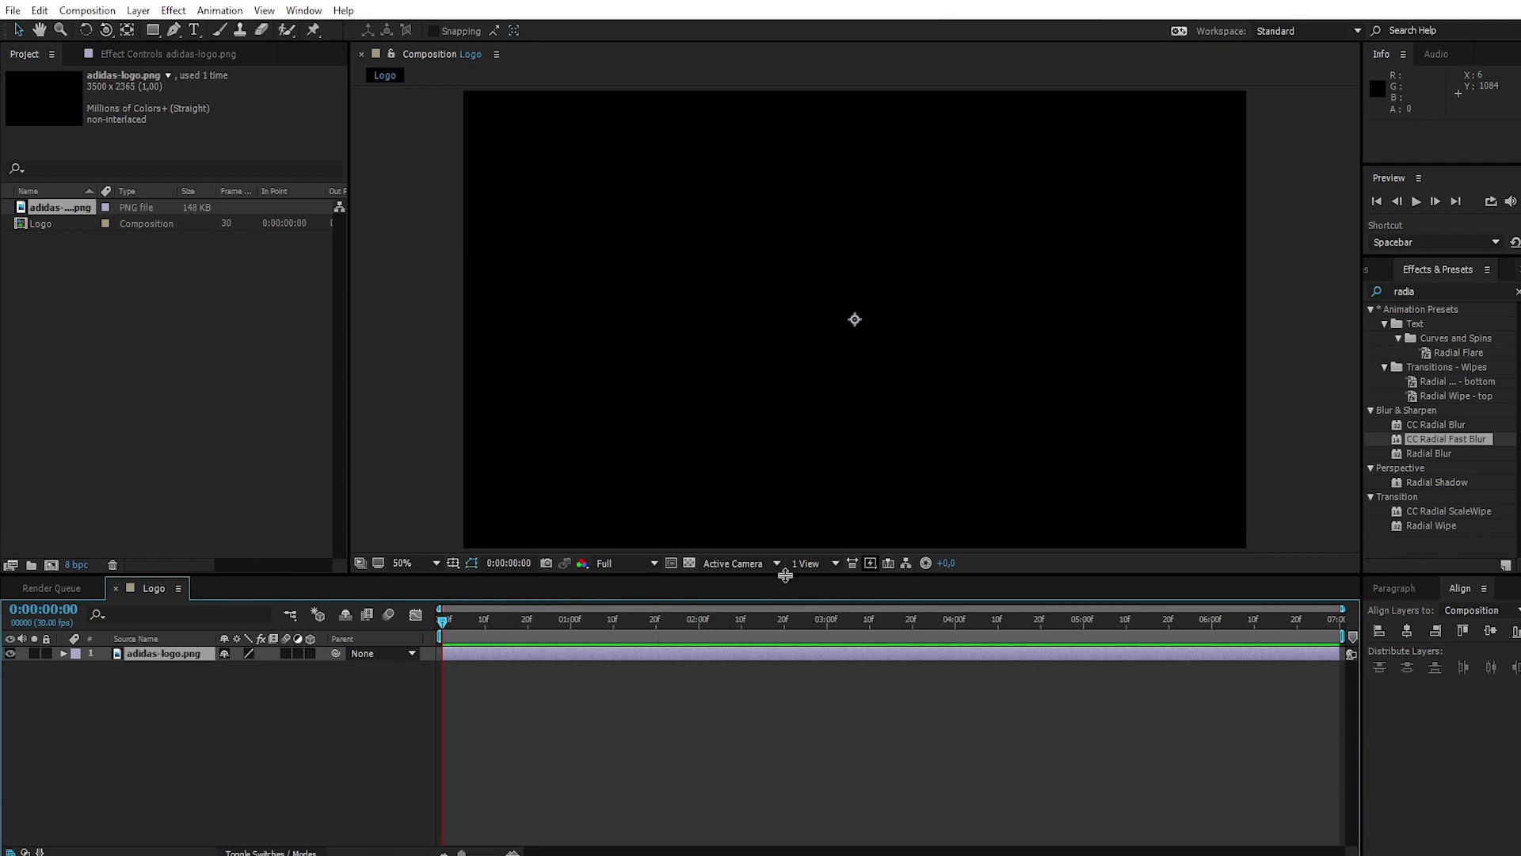
click(689, 564)
- Set the adidas-logo.png layer's scale to 25%
key(s)
click(240, 667)
text(19)
key(Tab)
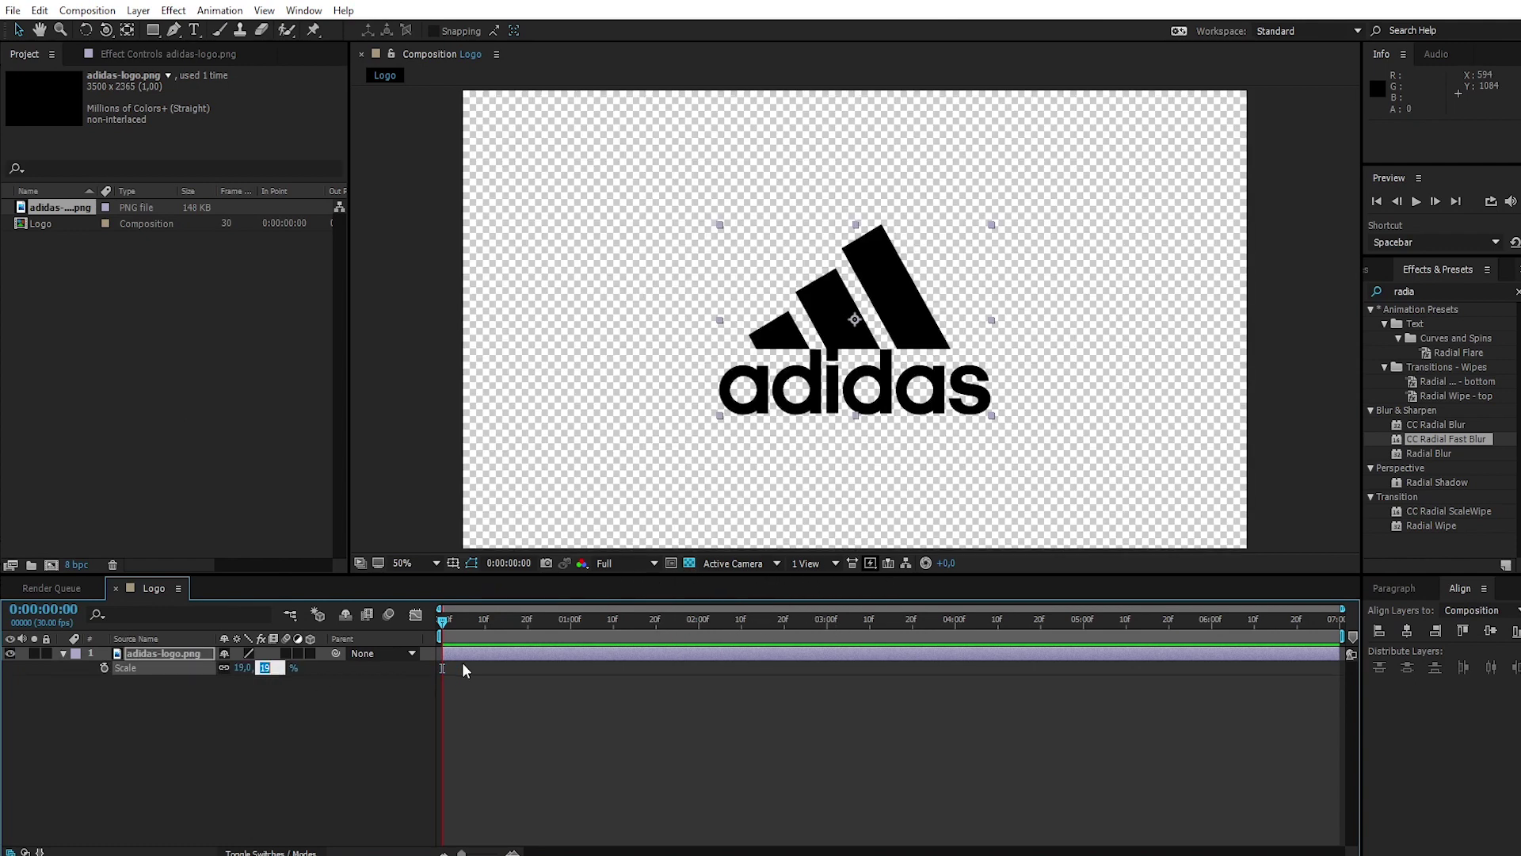
text(25)
key(Return)
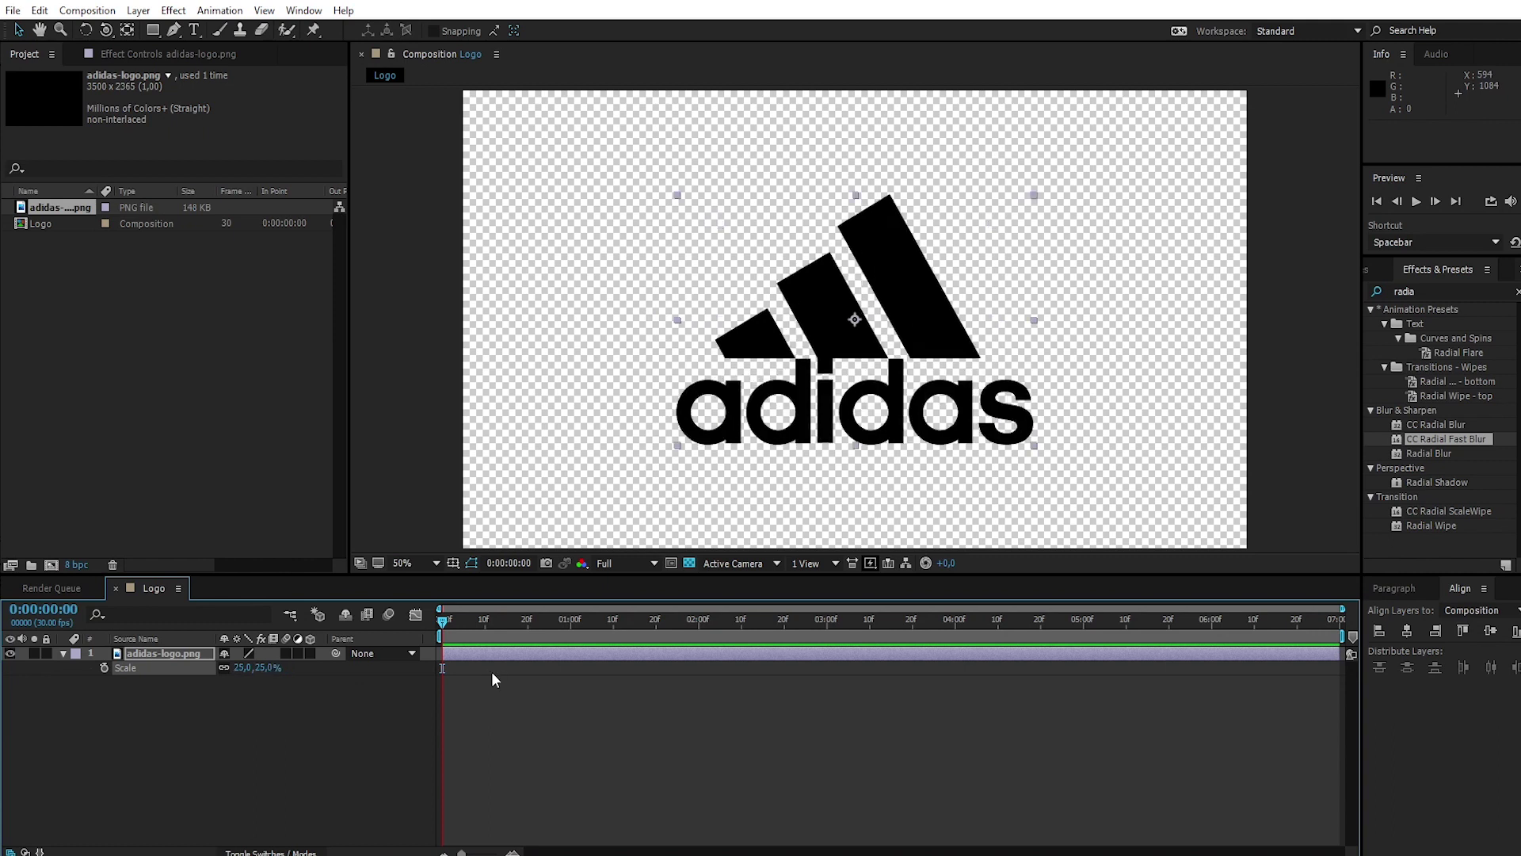
- Find the Fill effect and apply it to the adidas-logo.png layer, then collapse the layer's properties
click(1426, 291)
text(fill)
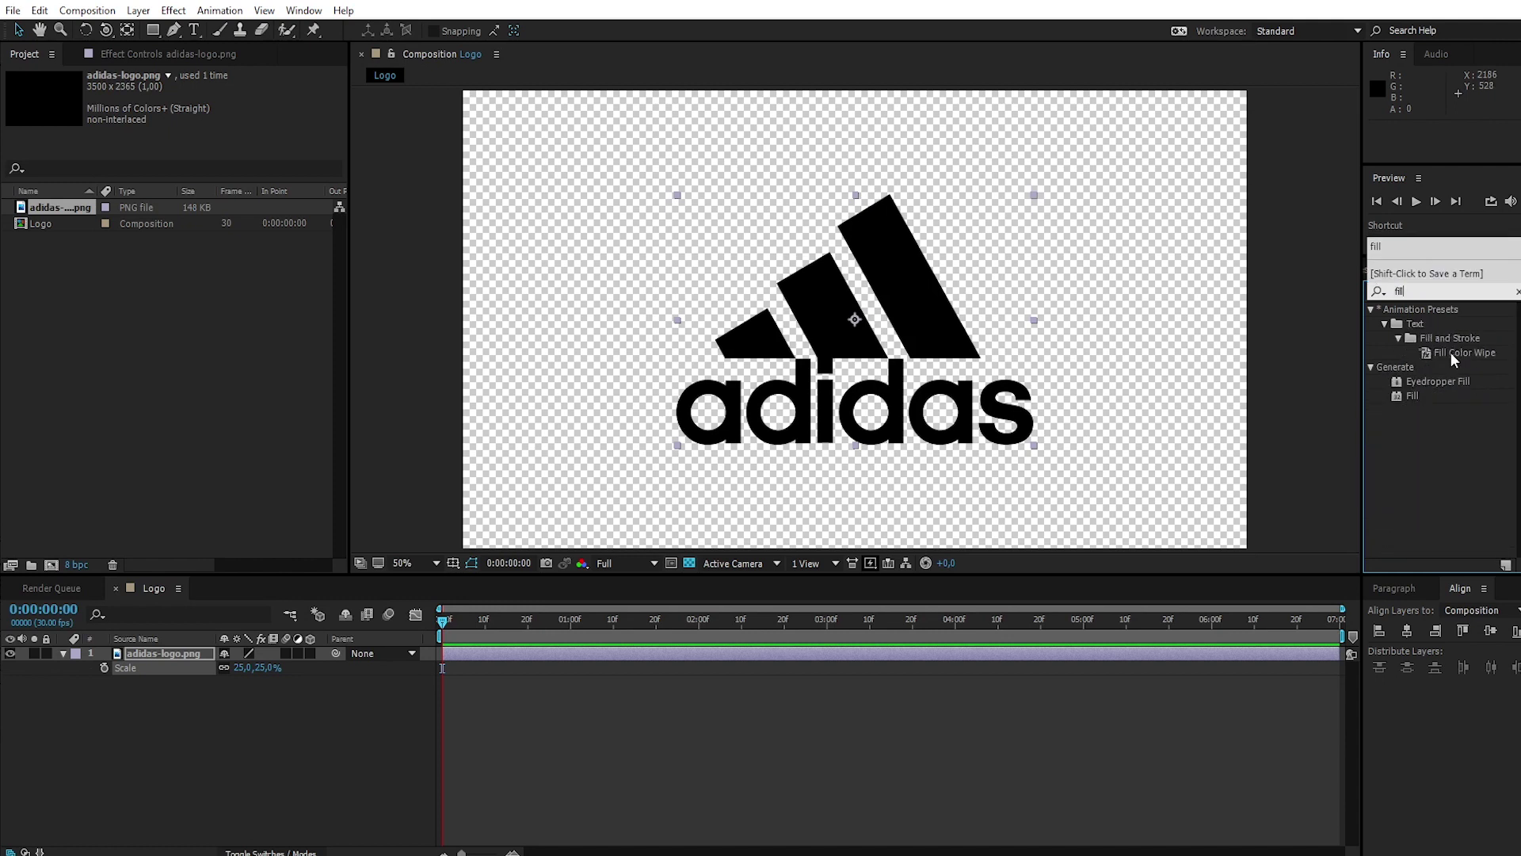
click(1415, 397)
drag(1419, 400, 181, 654)
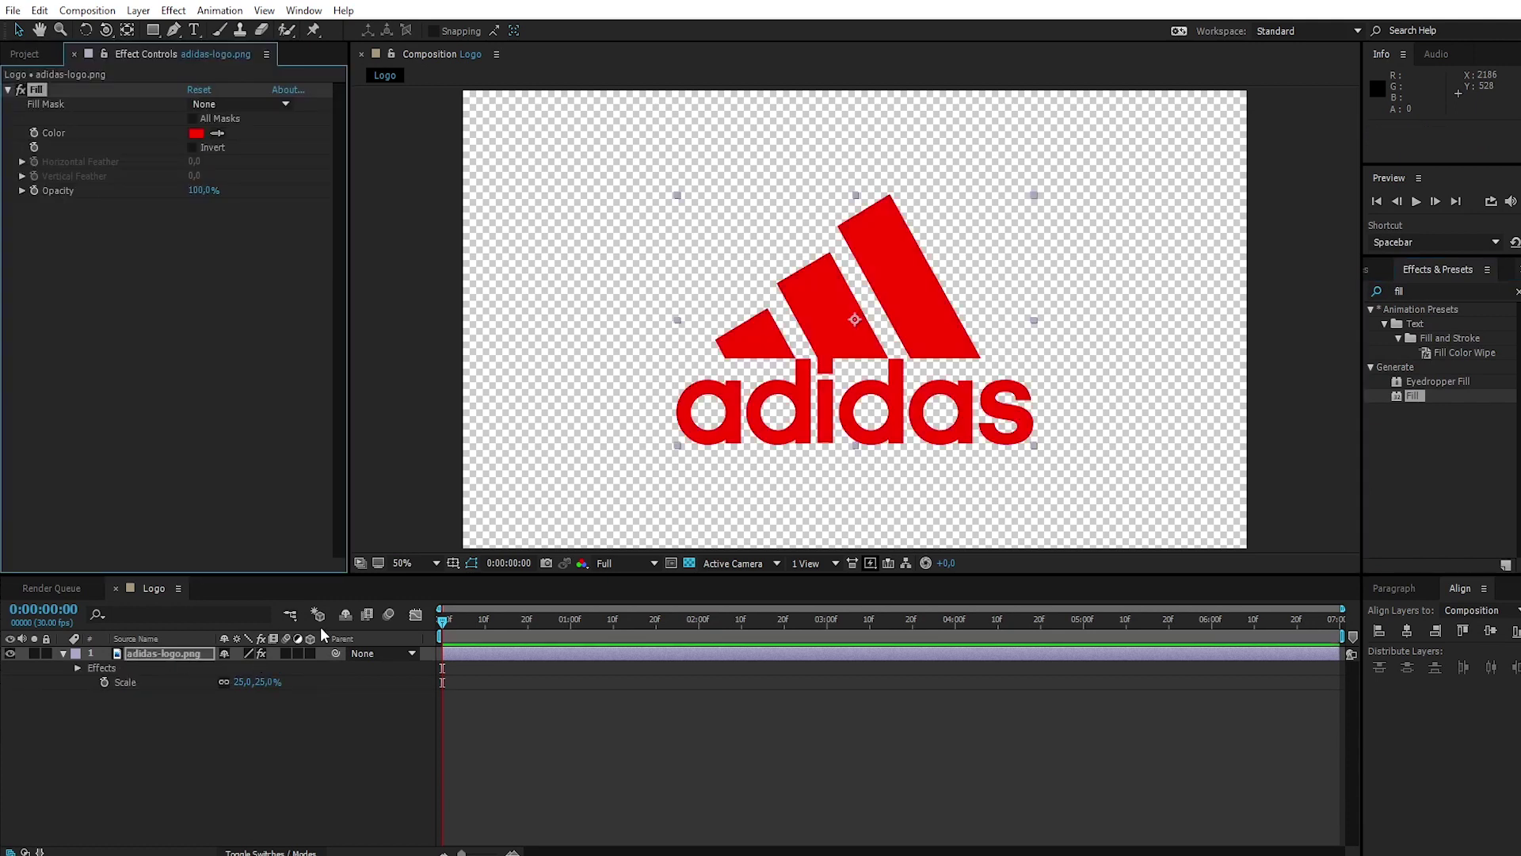
click(64, 653)
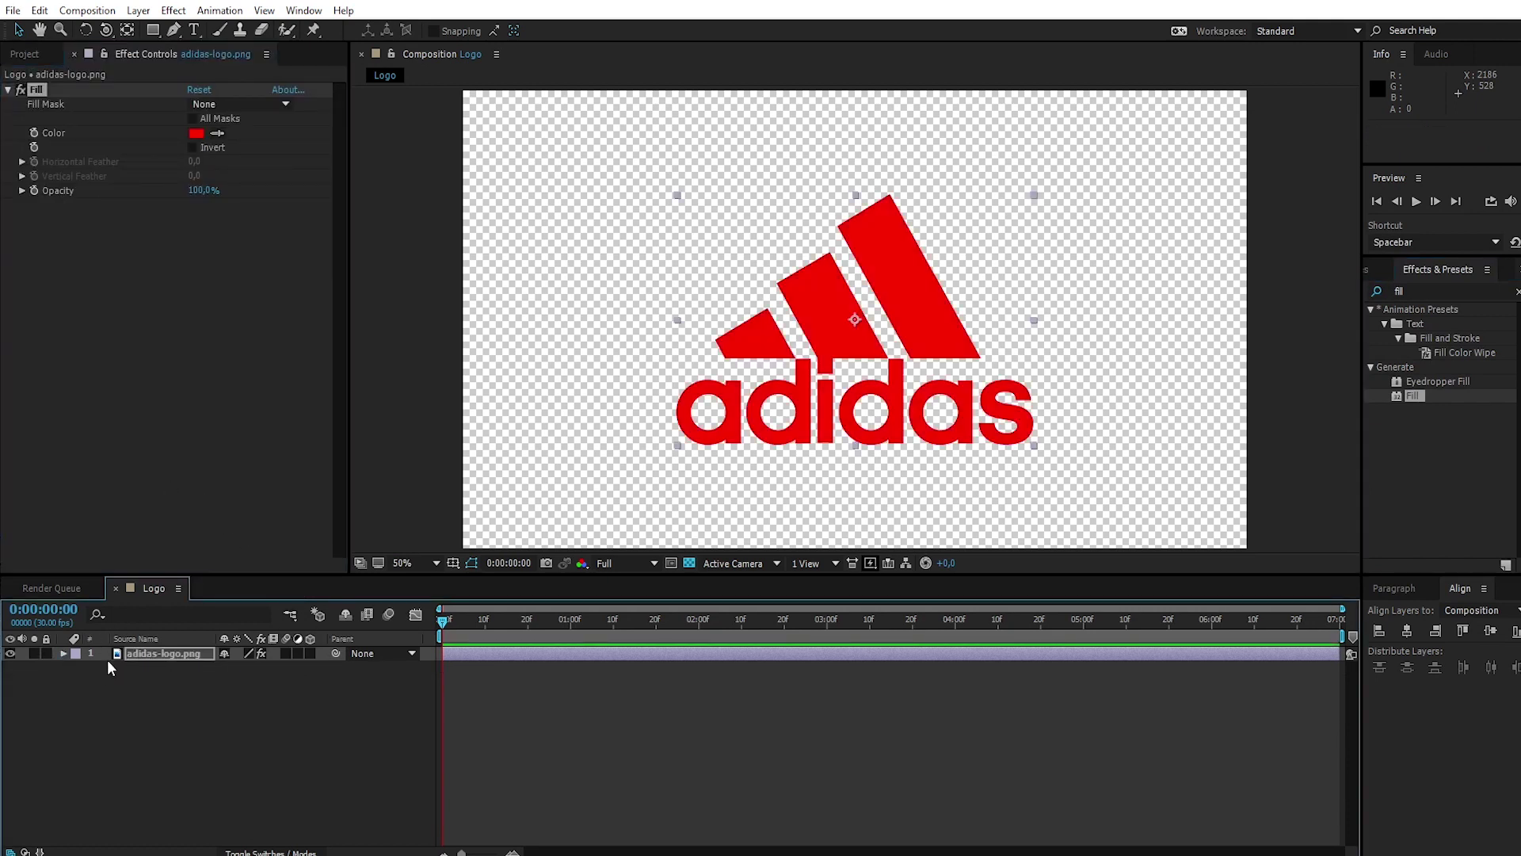
- Create a second composition named Final comp with the existing 1920 x 1080 settings
click(101, 8)
click(103, 27)
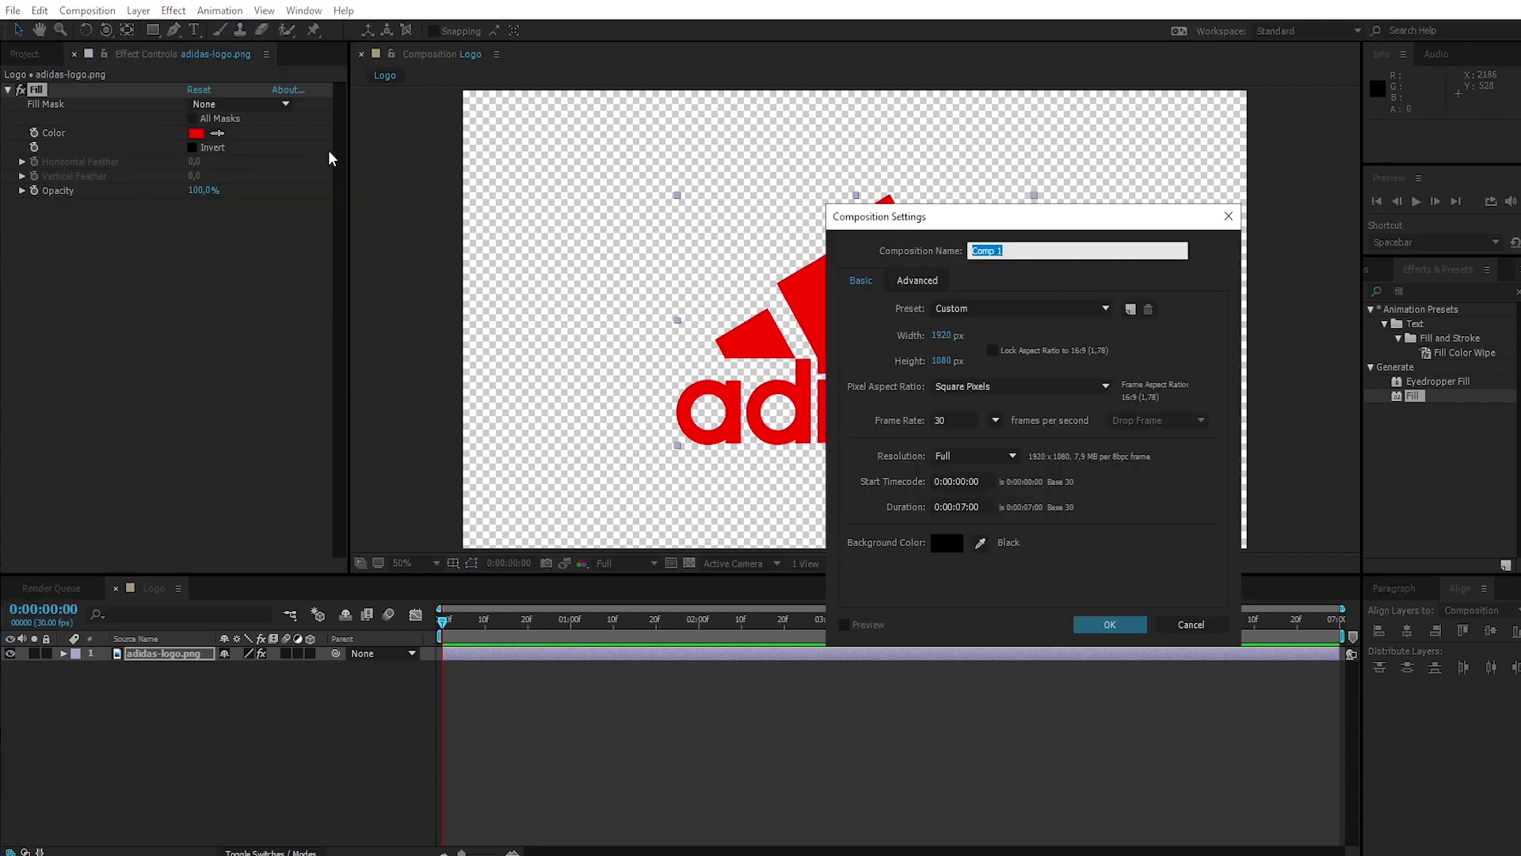
text(Final c)
click(1110, 625)
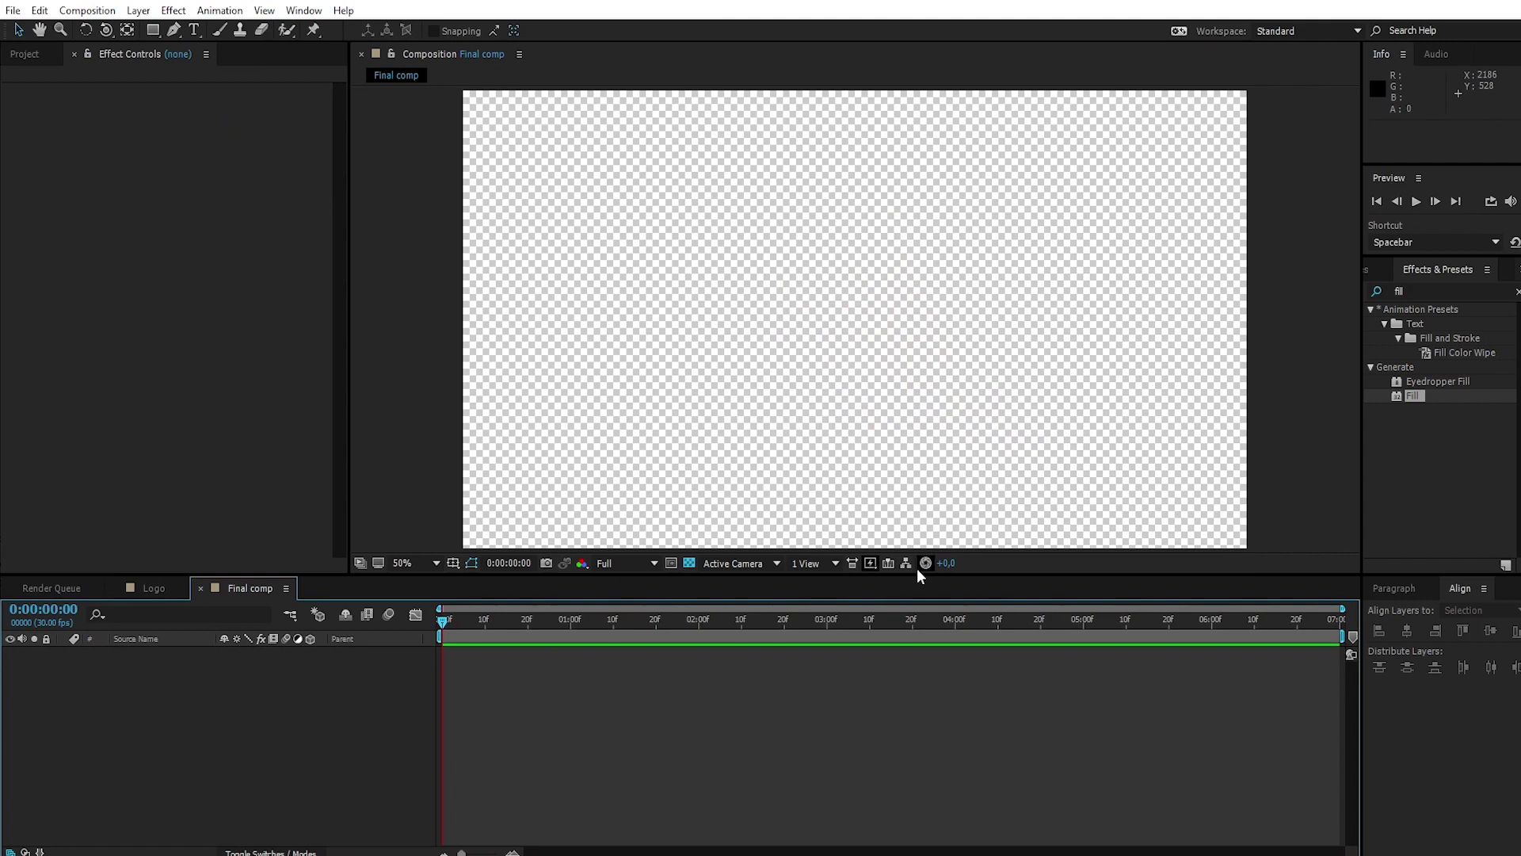
- Nest the Logo composition as a layer in Final comp
click(25, 53)
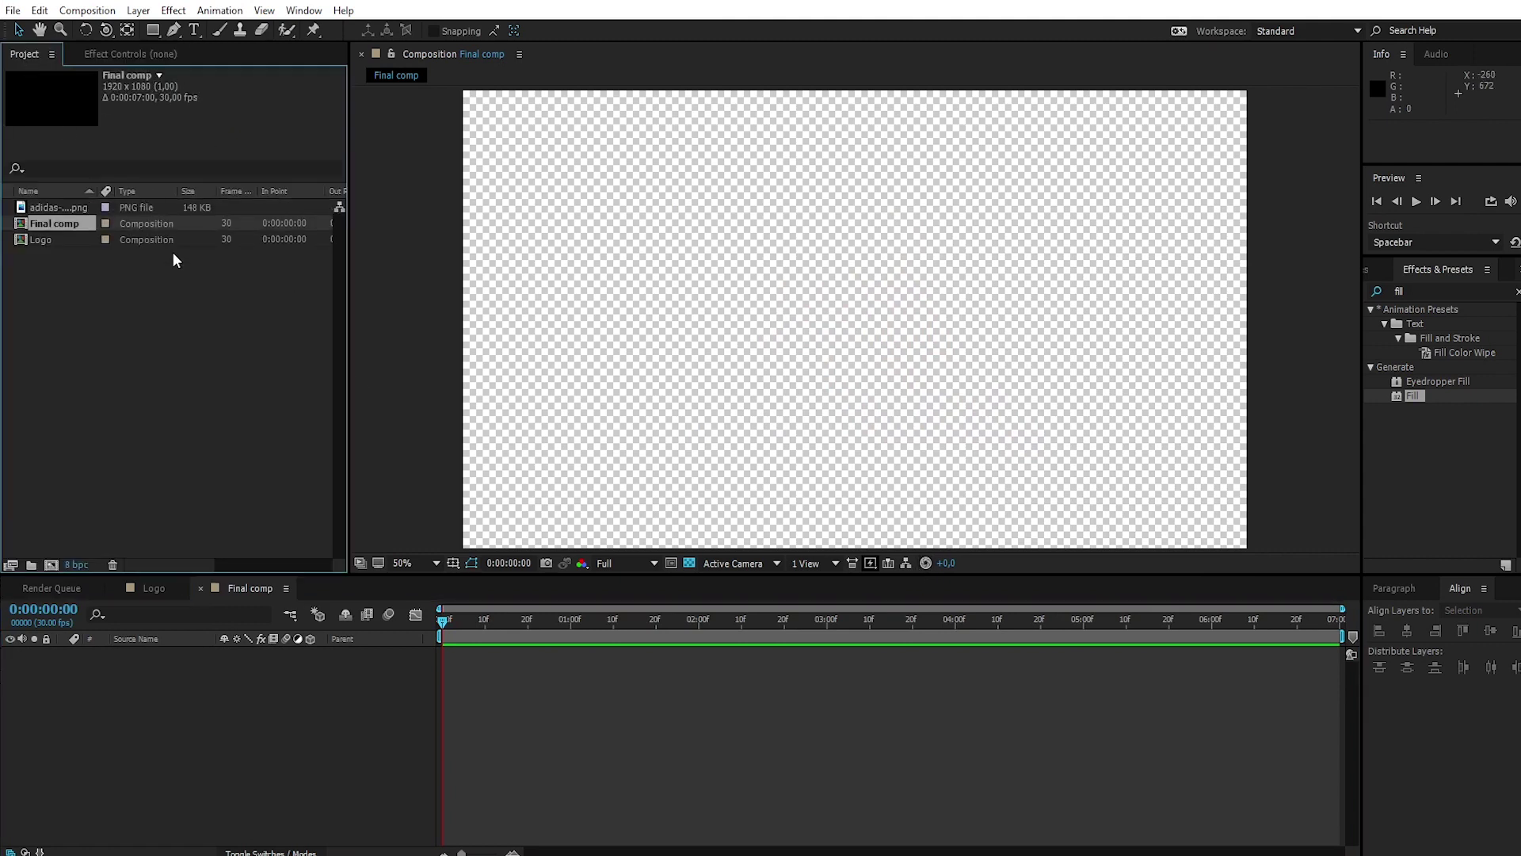
click(46, 240)
drag(65, 239, 117, 655)
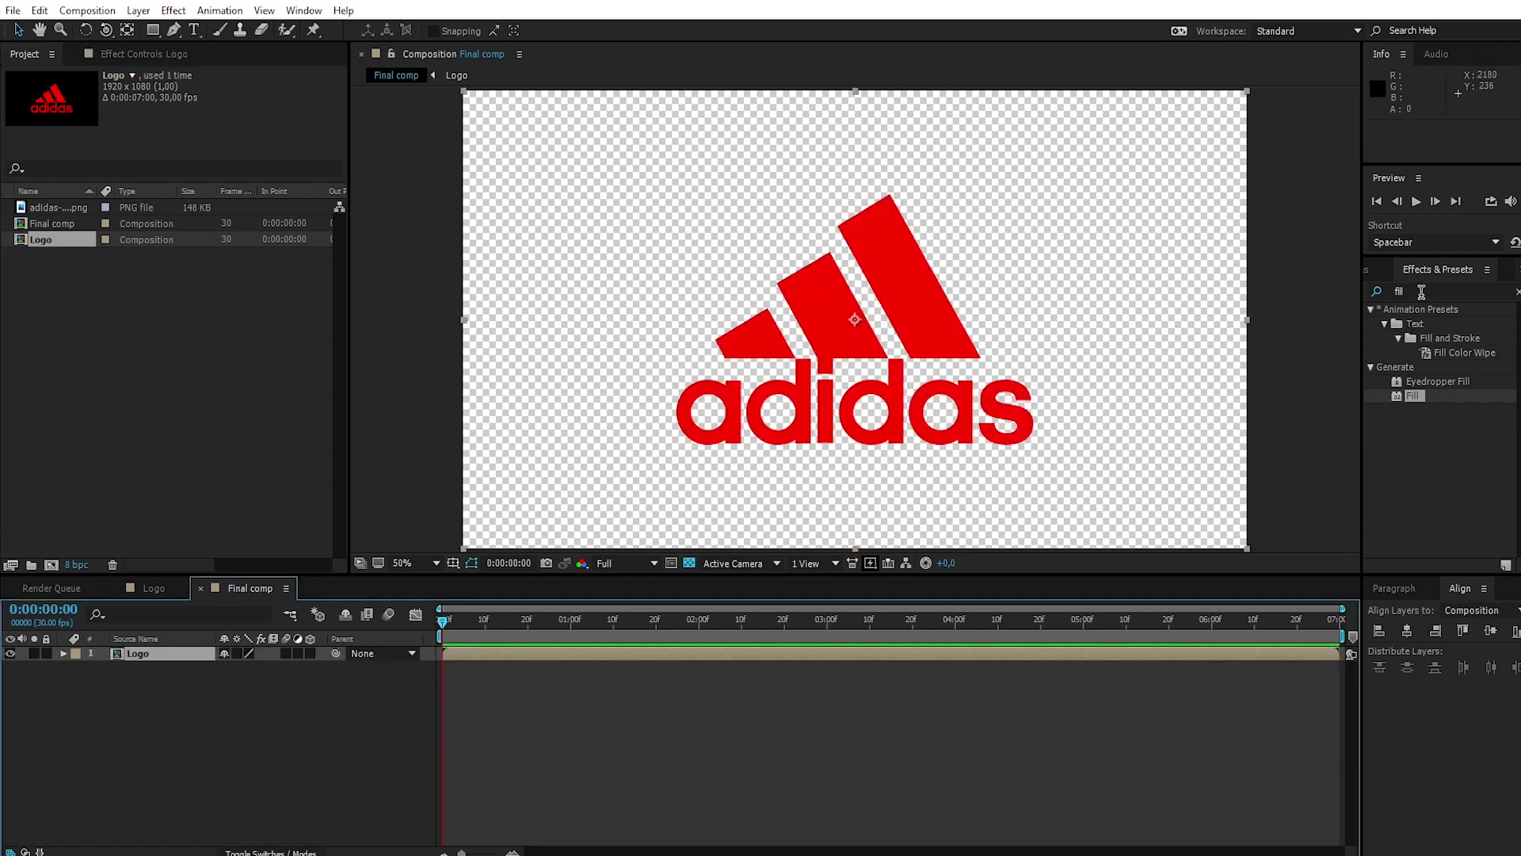
- Apply a white (FFFFFF) Fill effect to the Logo layer in Final comp and turn off the transparency grid
click(1423, 291)
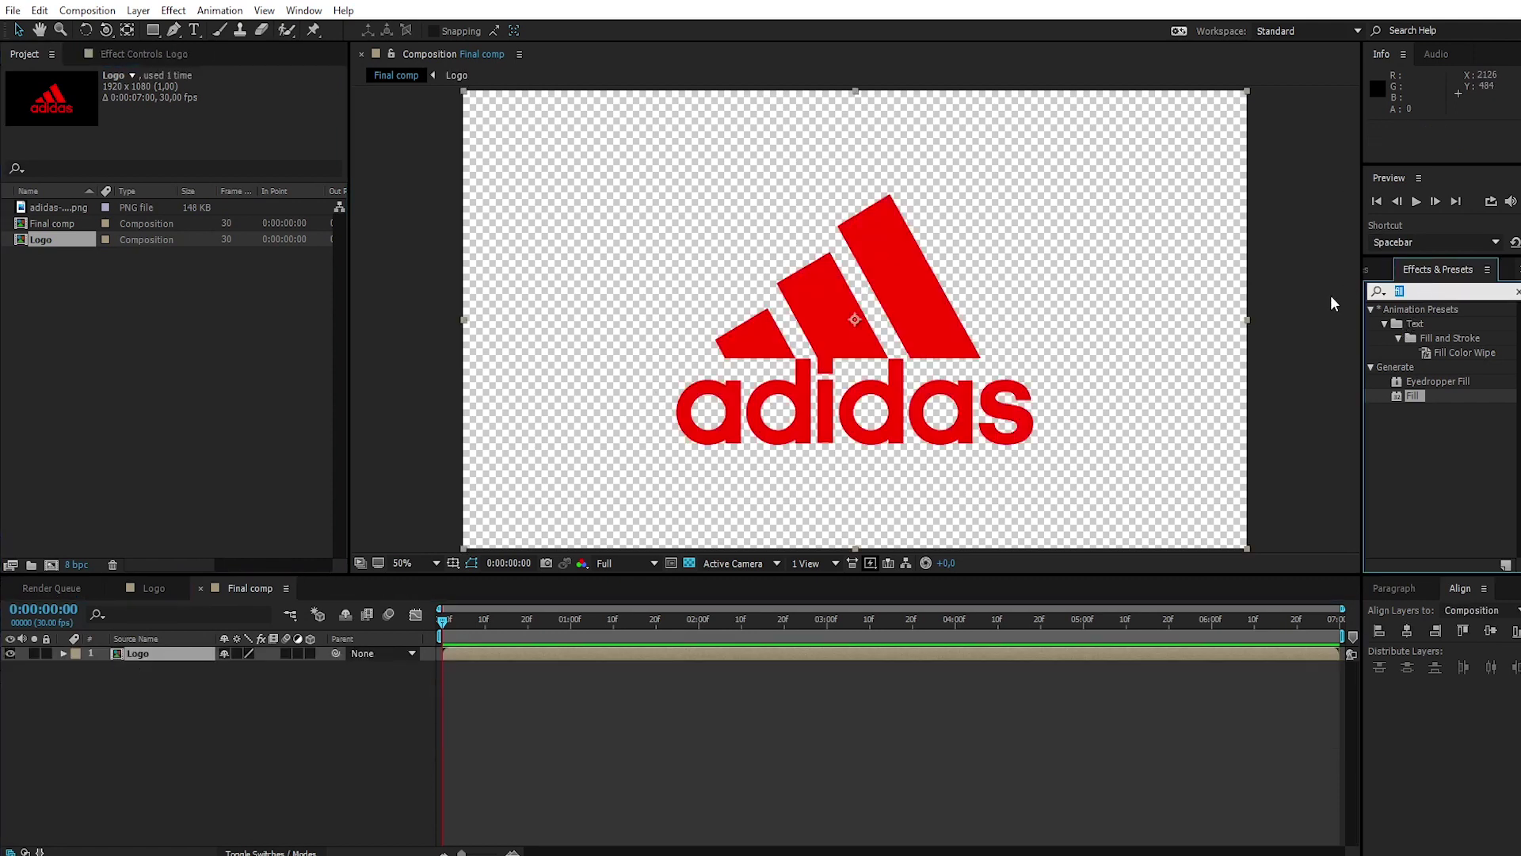
click(1378, 291)
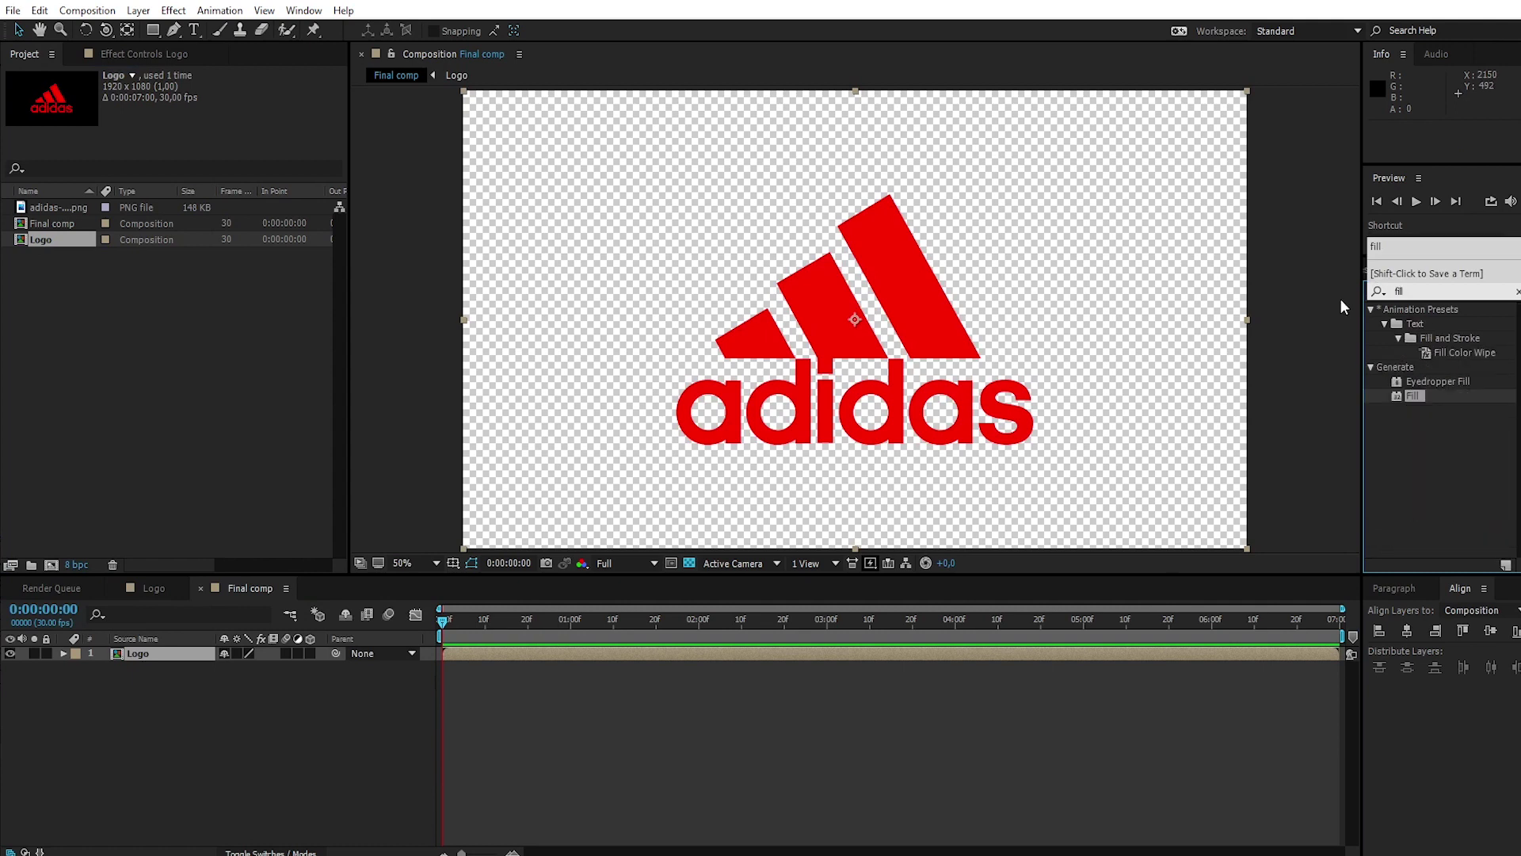
drag(1415, 394, 178, 654)
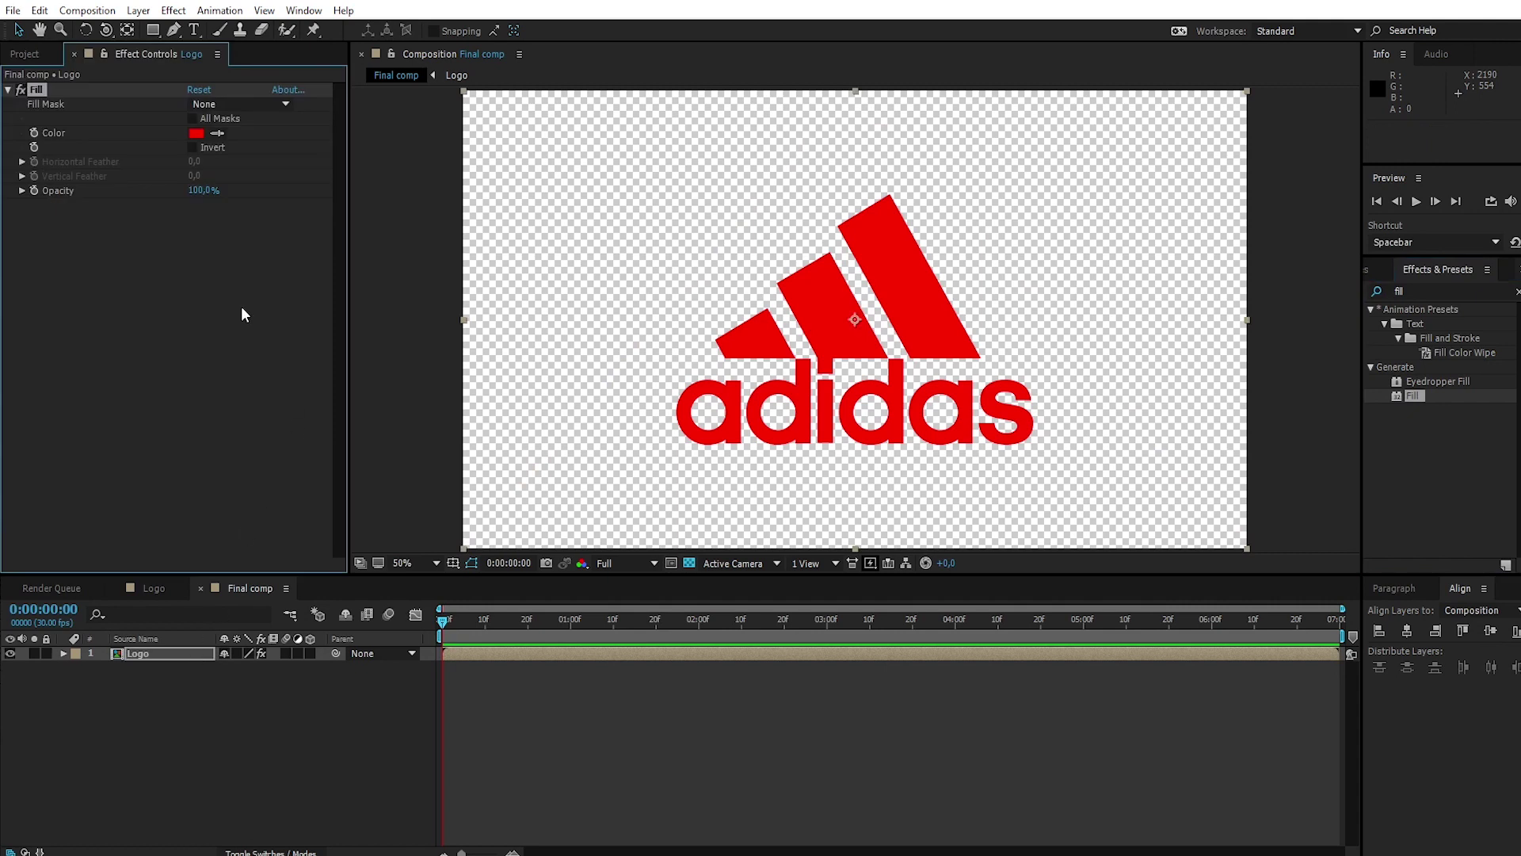
click(196, 133)
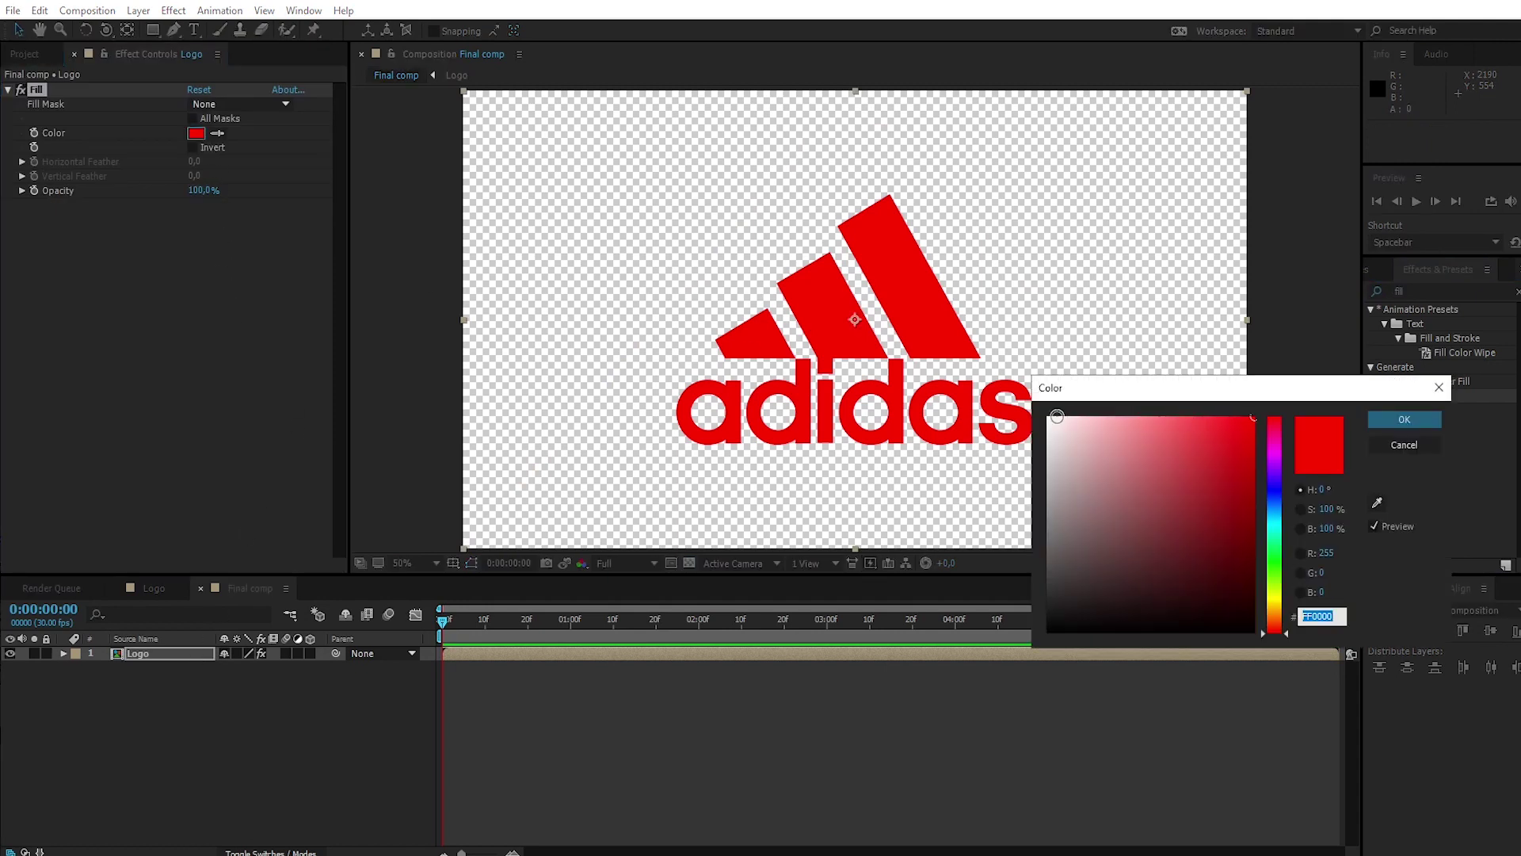
click(1046, 417)
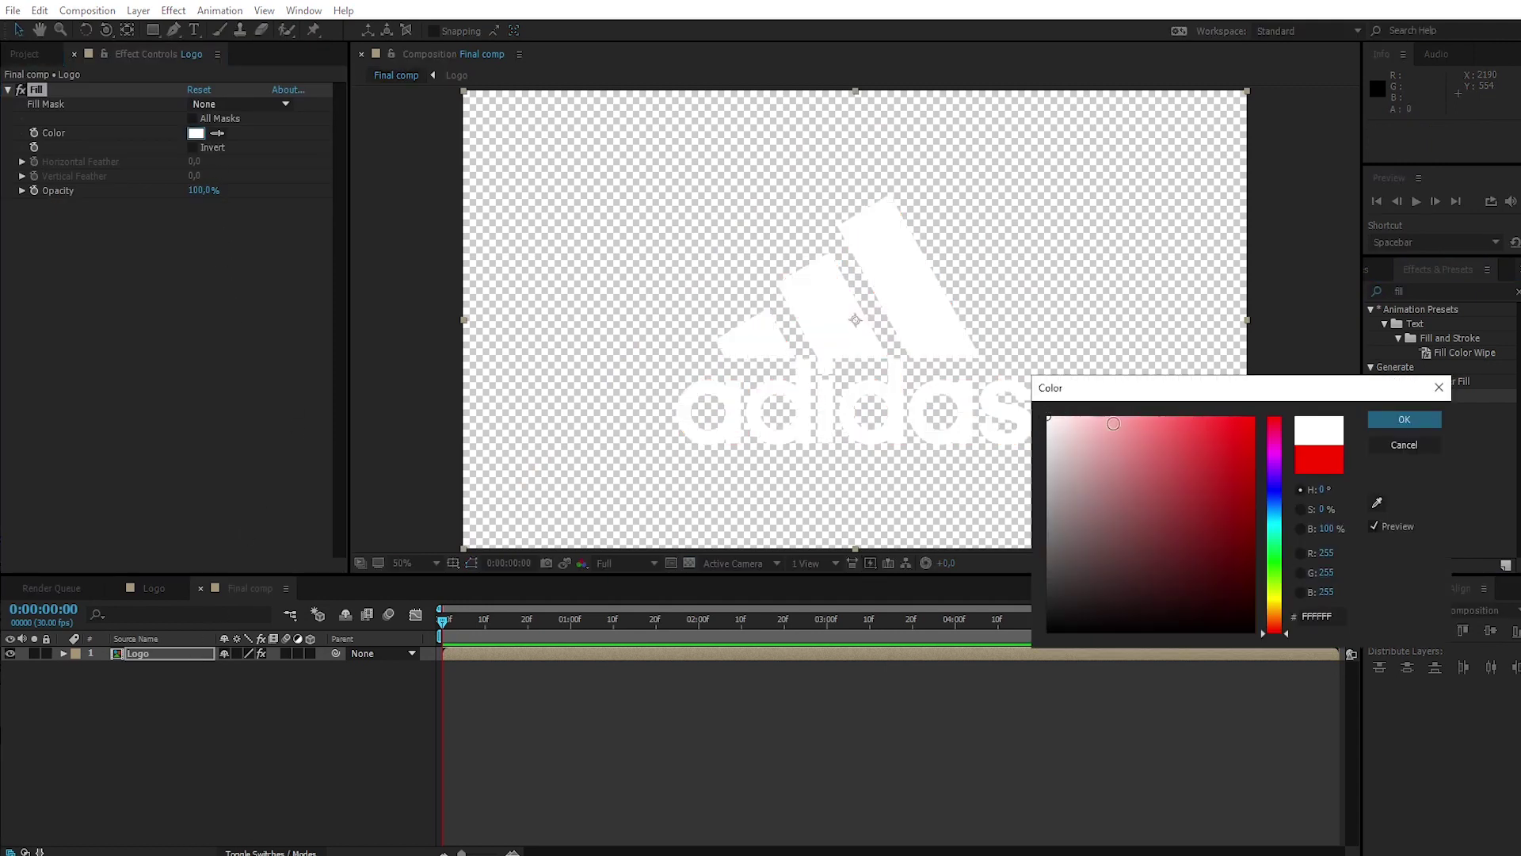
click(1404, 419)
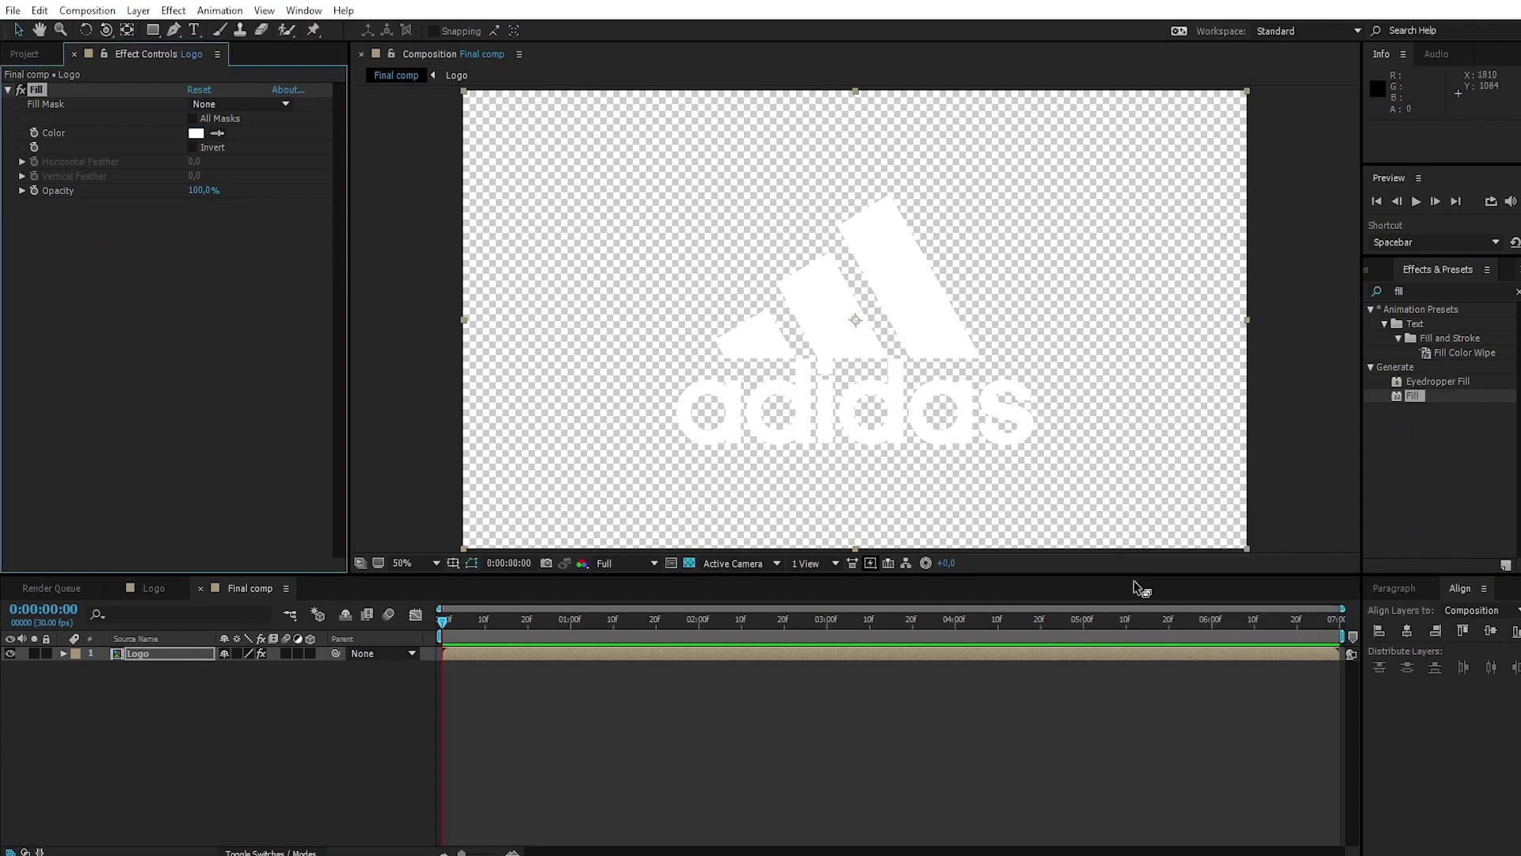
click(689, 563)
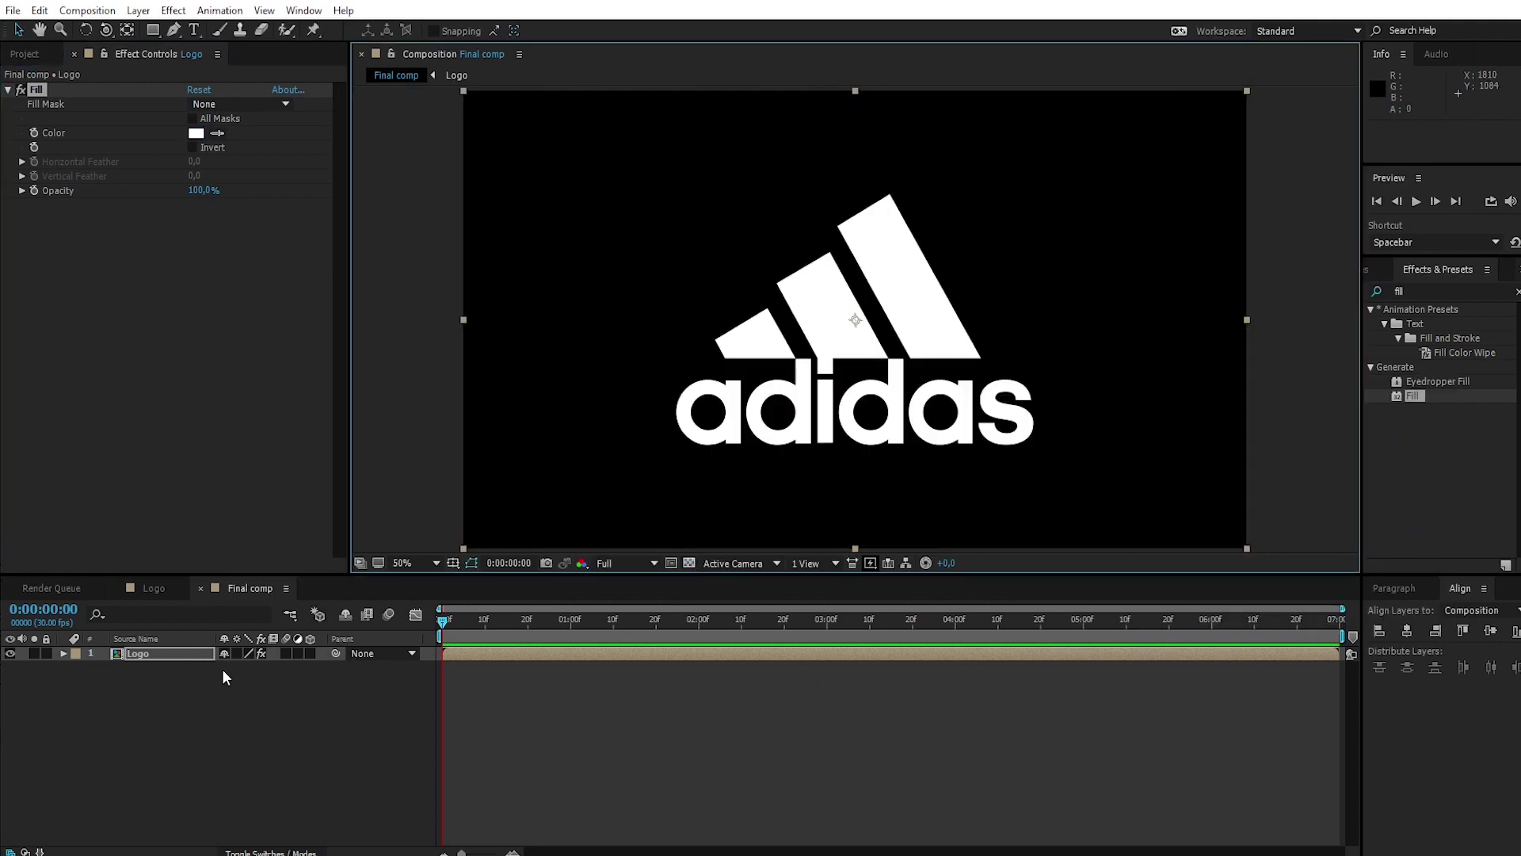
- Find the Vegas effect and apply it to the Logo layer
click(1424, 293)
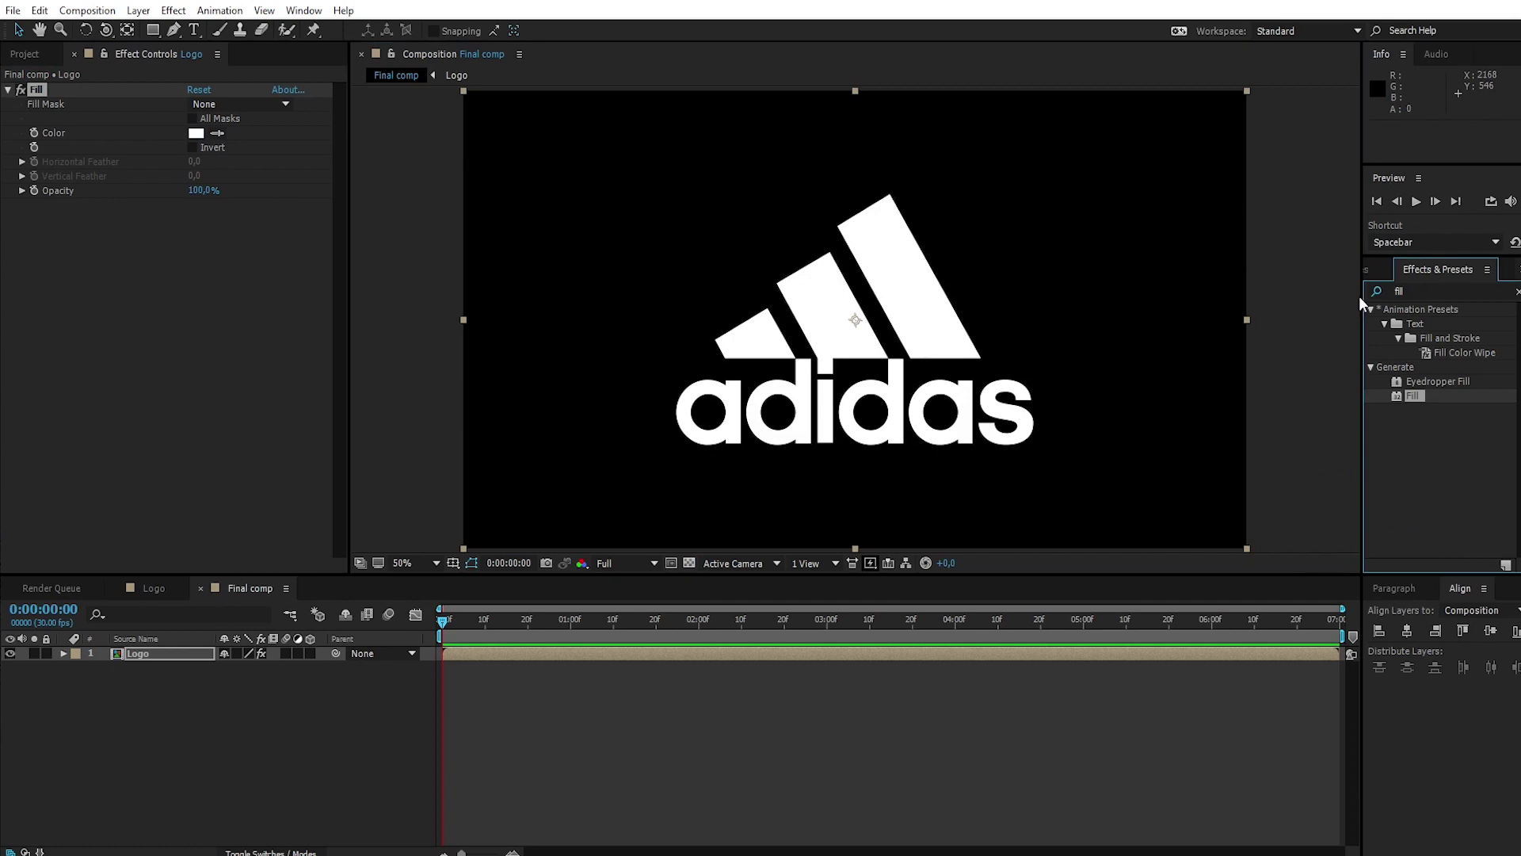
double_click(1423, 290)
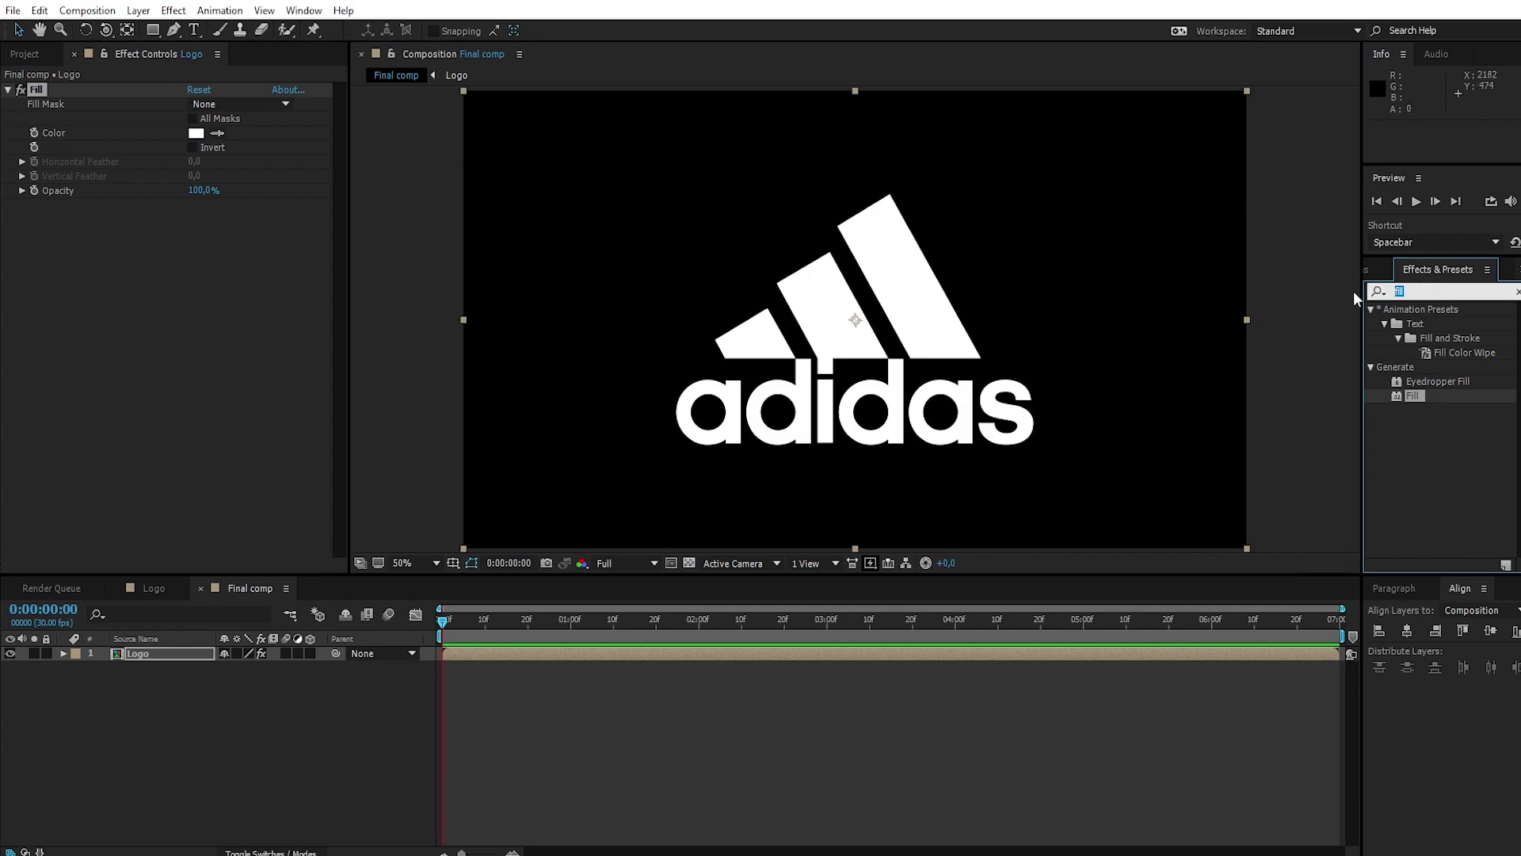
text(vegas)
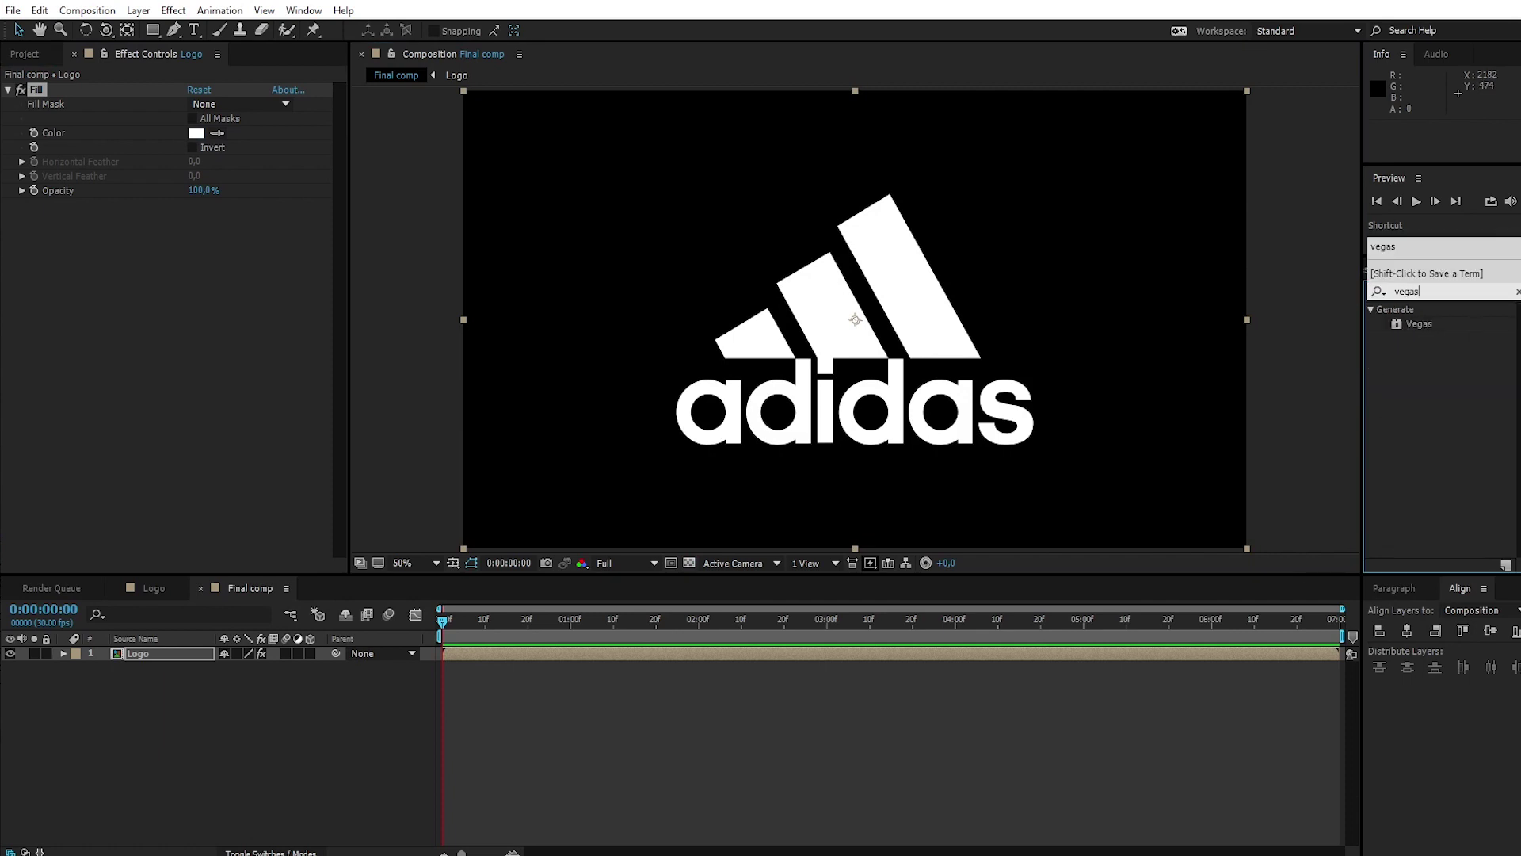
click(1429, 323)
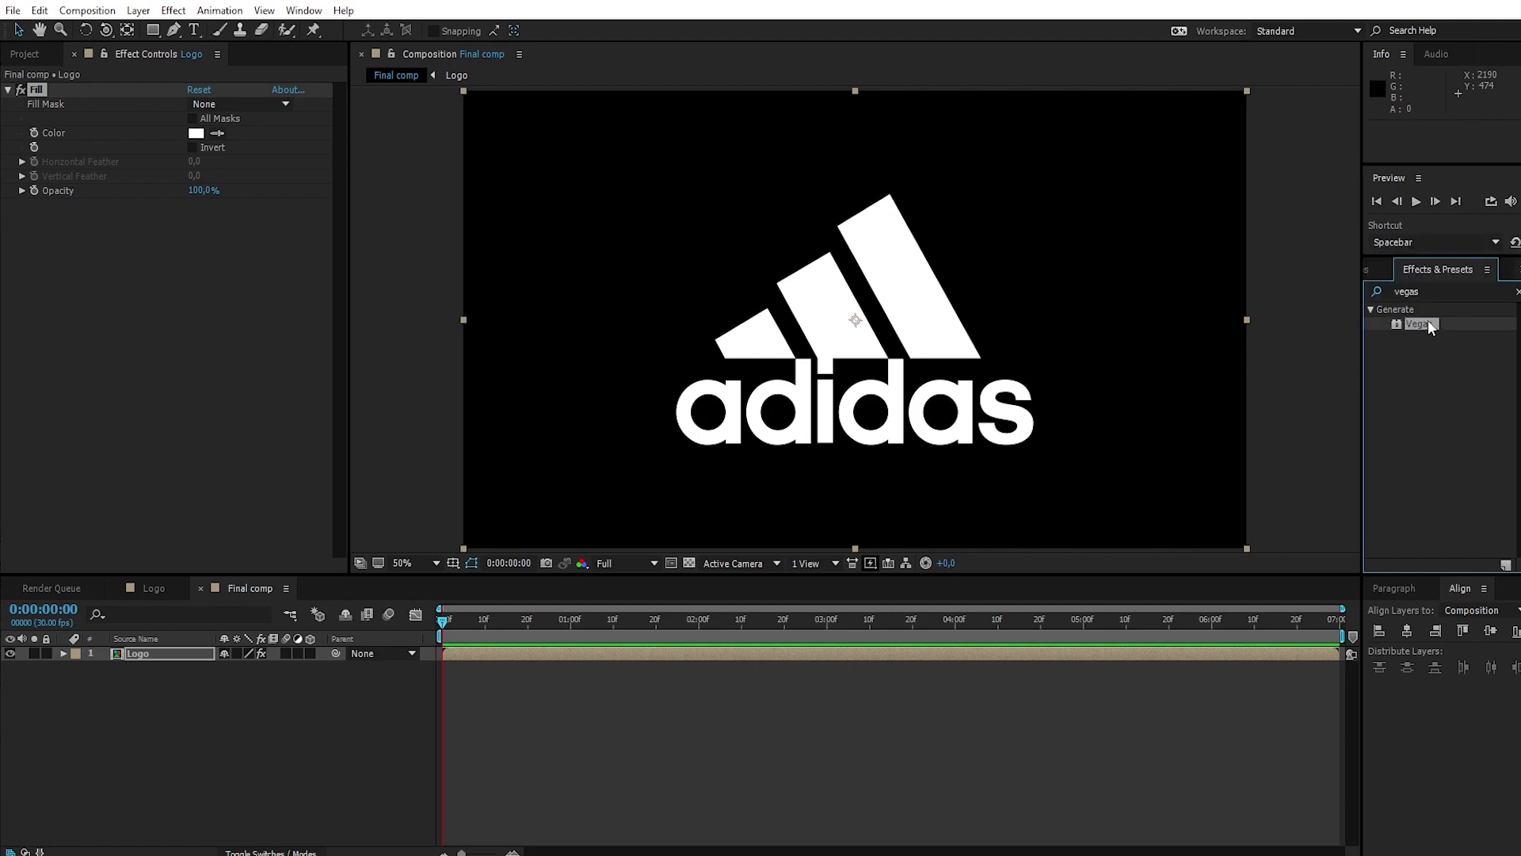
drag(1426, 326, 189, 652)
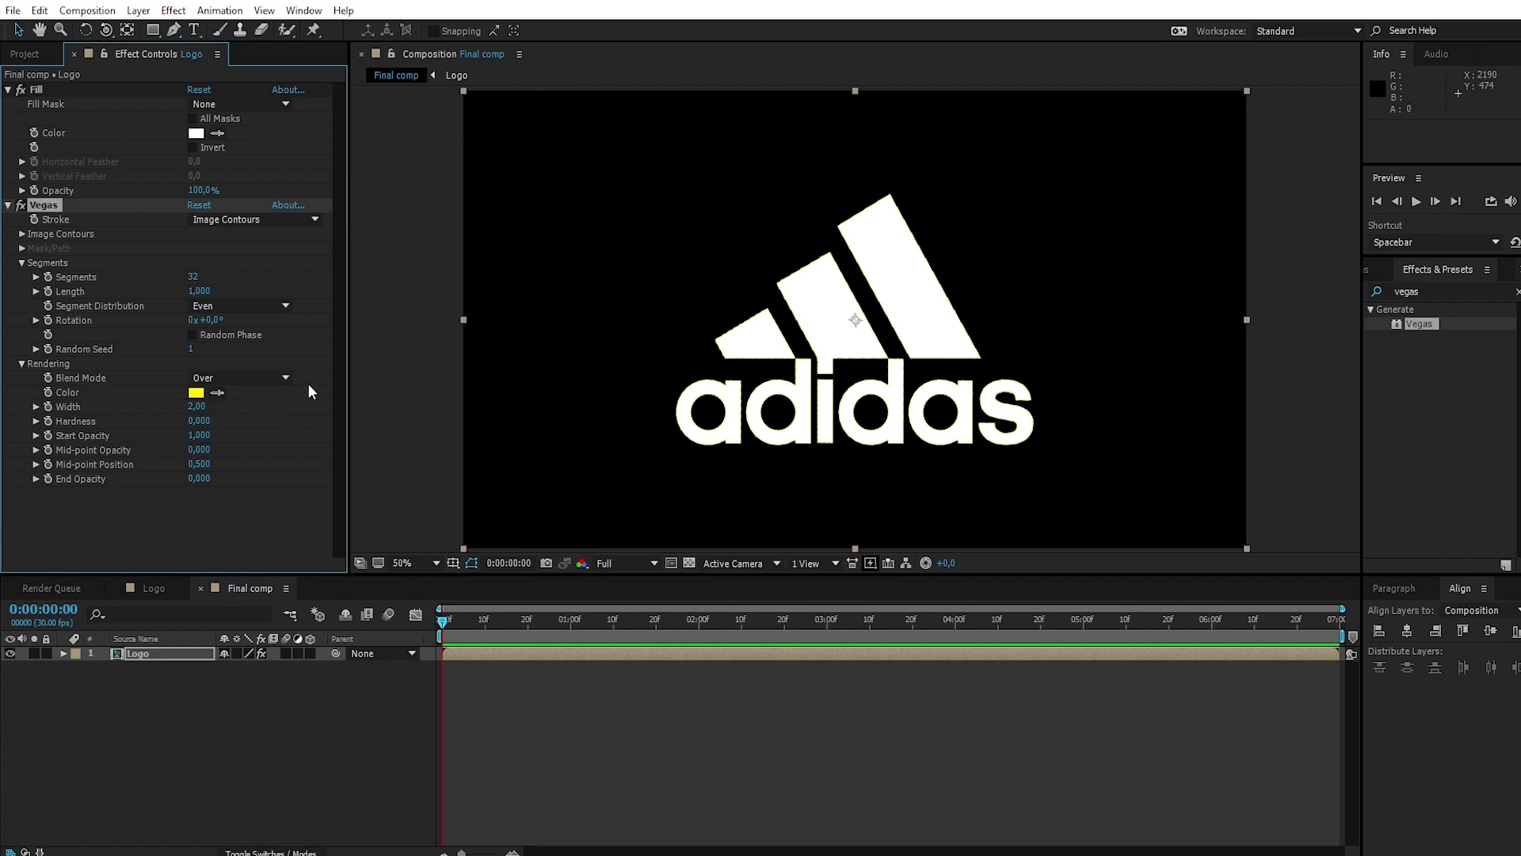
- Configure the Vegas effect with Transparent blend mode, 1 segment, hardness 1 and end opacity 1
click(286, 374)
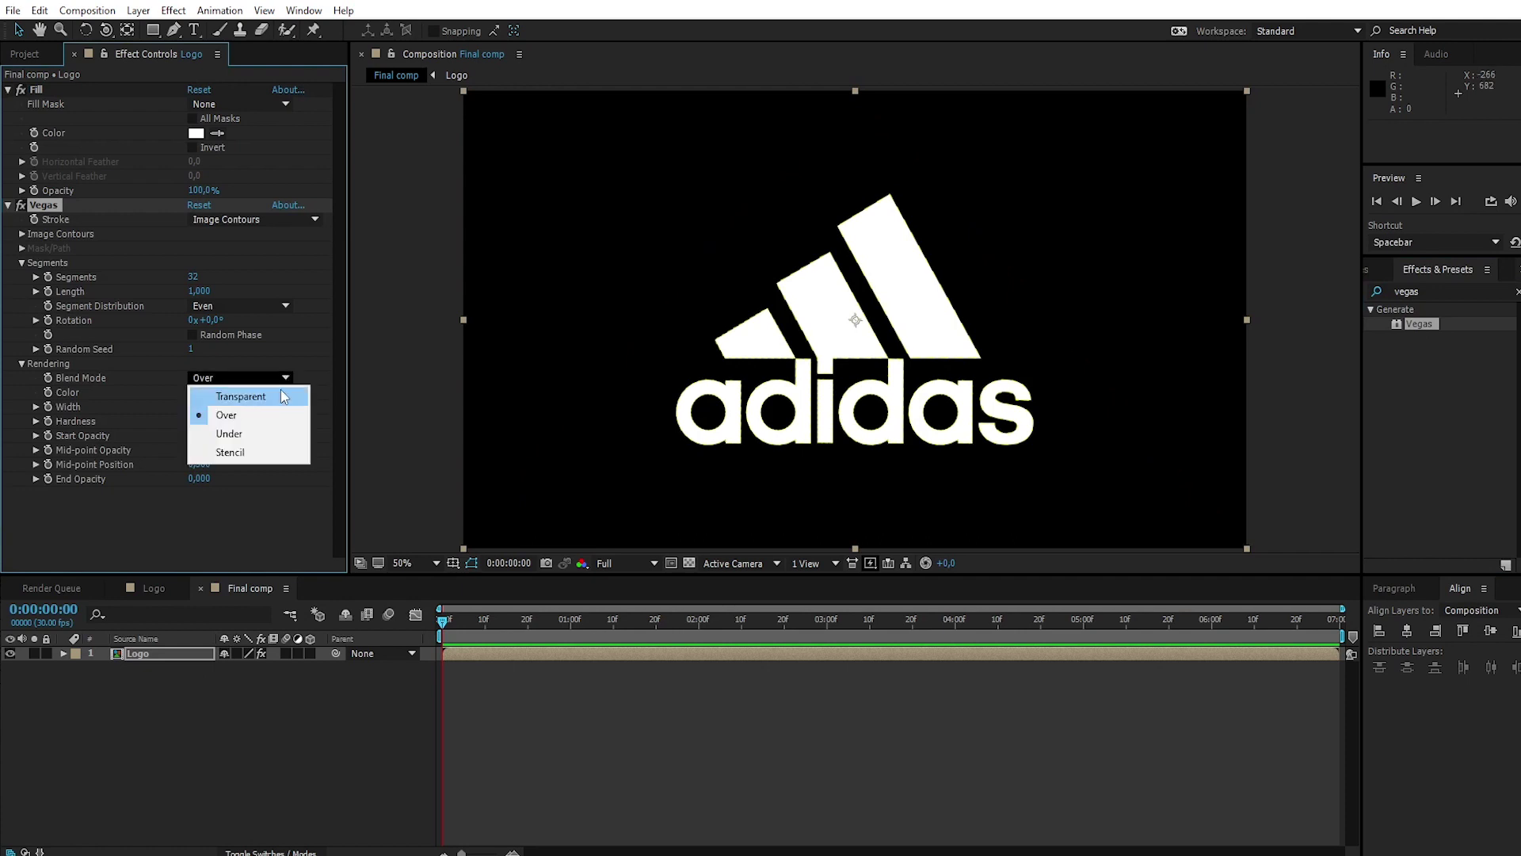
click(279, 389)
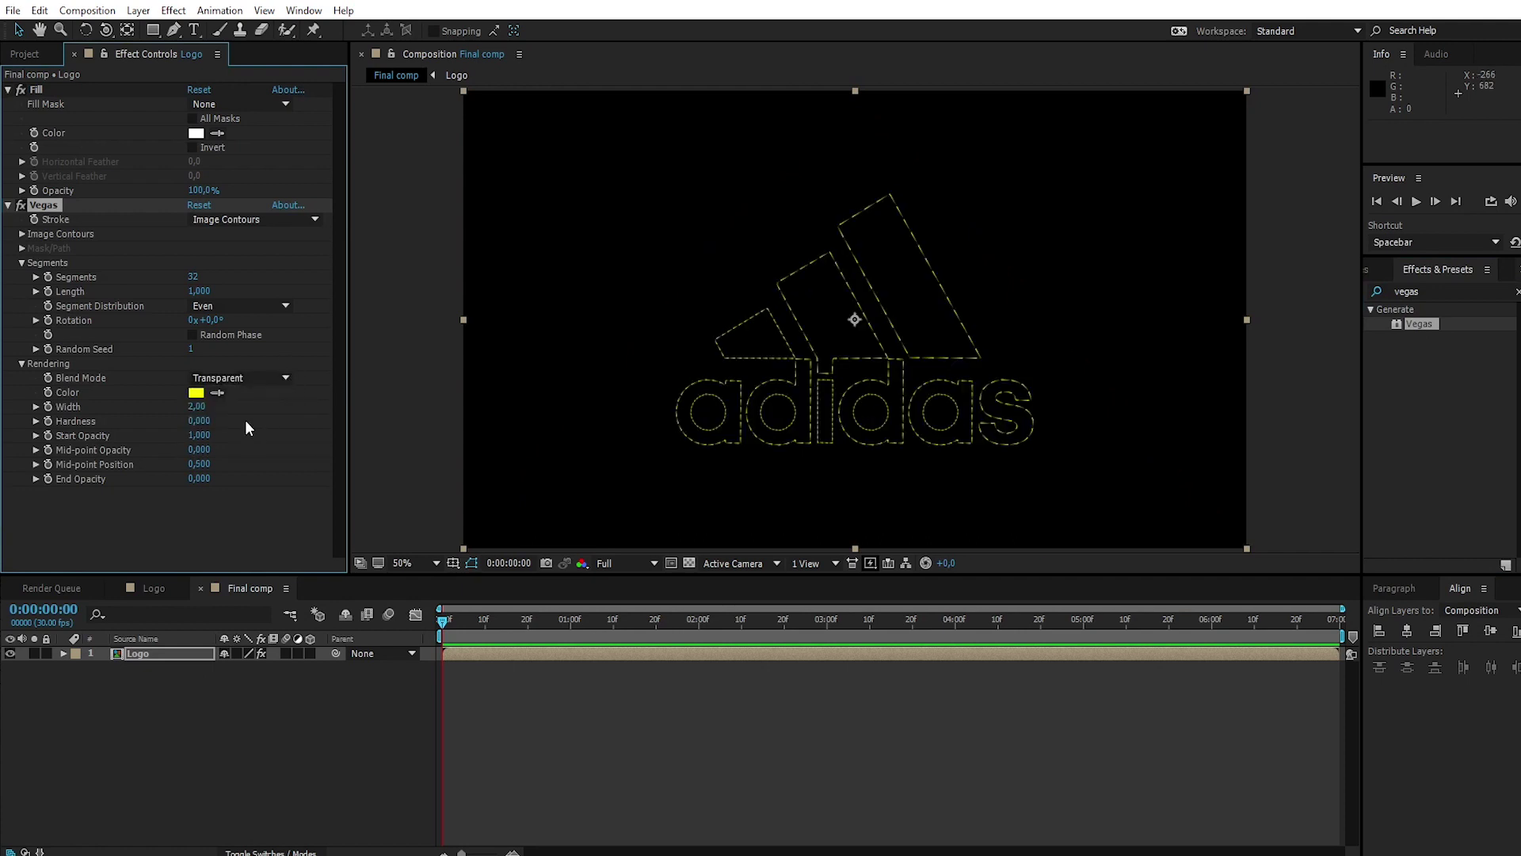
click(209, 280)
text(1)
key(Return)
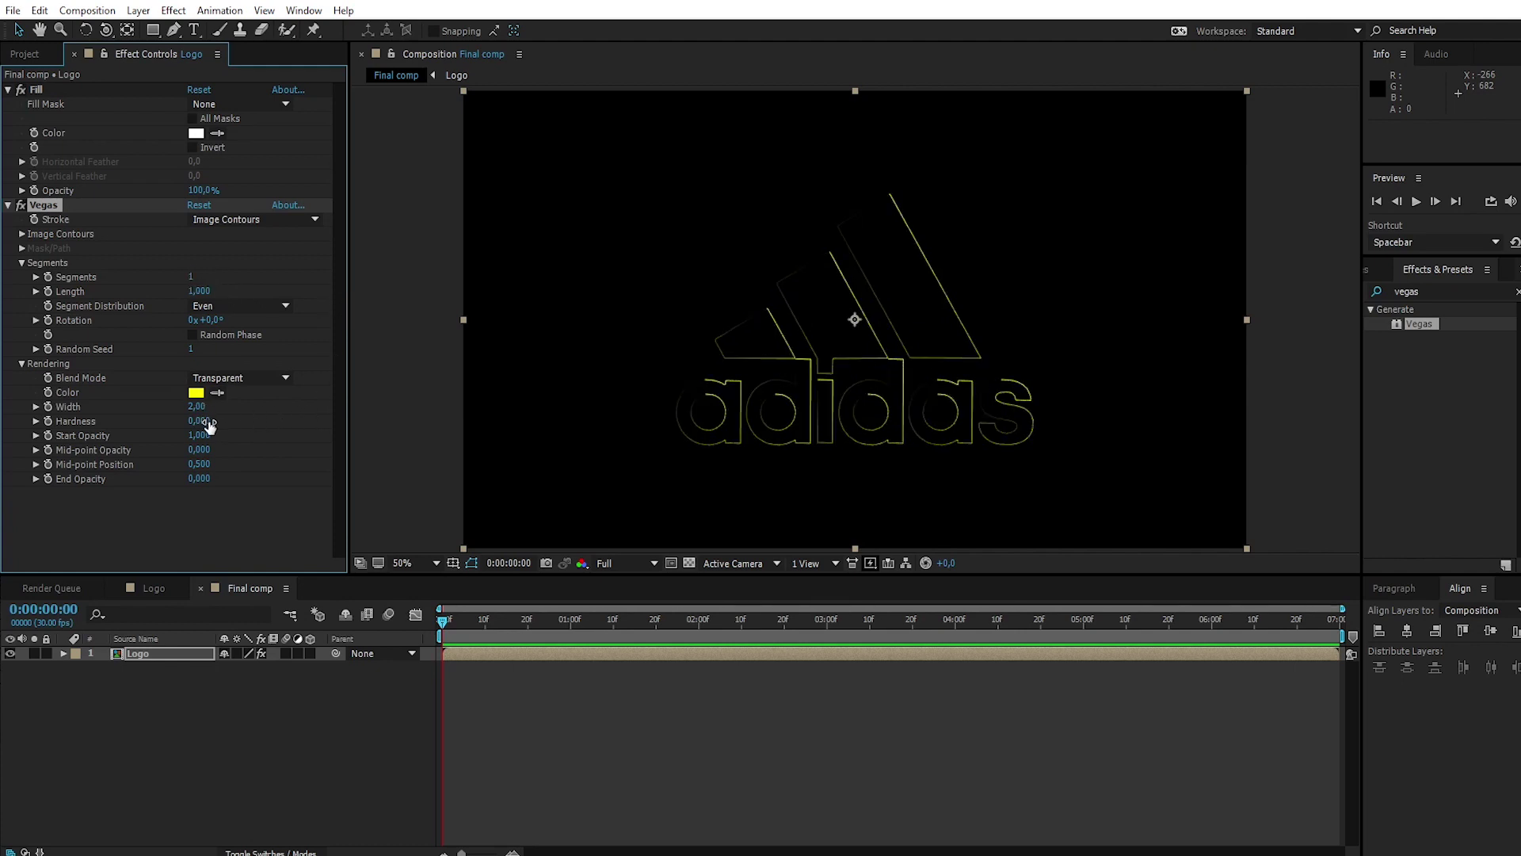
drag(208, 420, 254, 421)
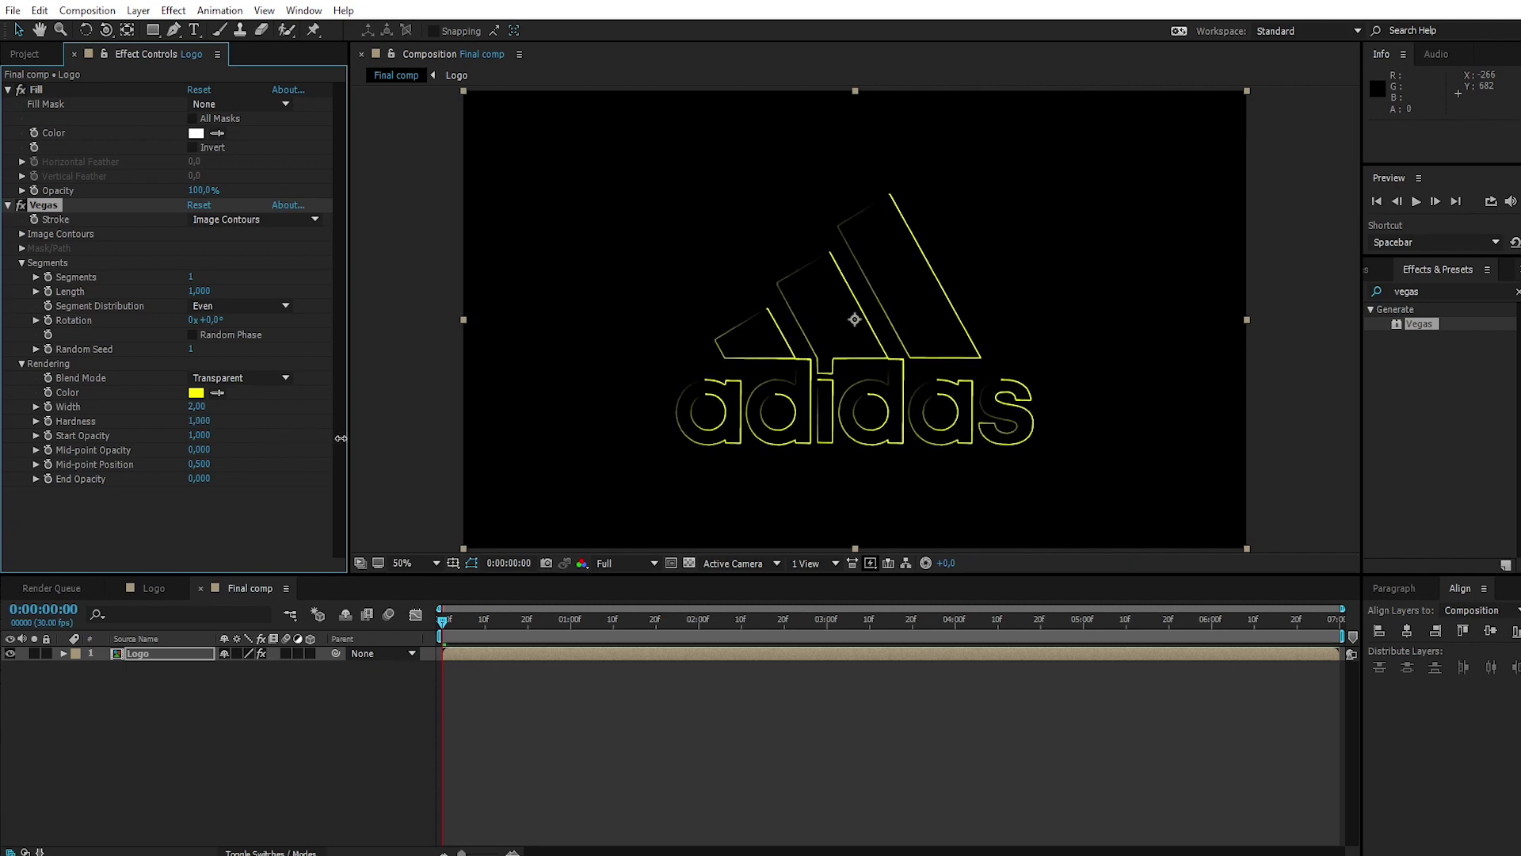
drag(202, 479, 325, 481)
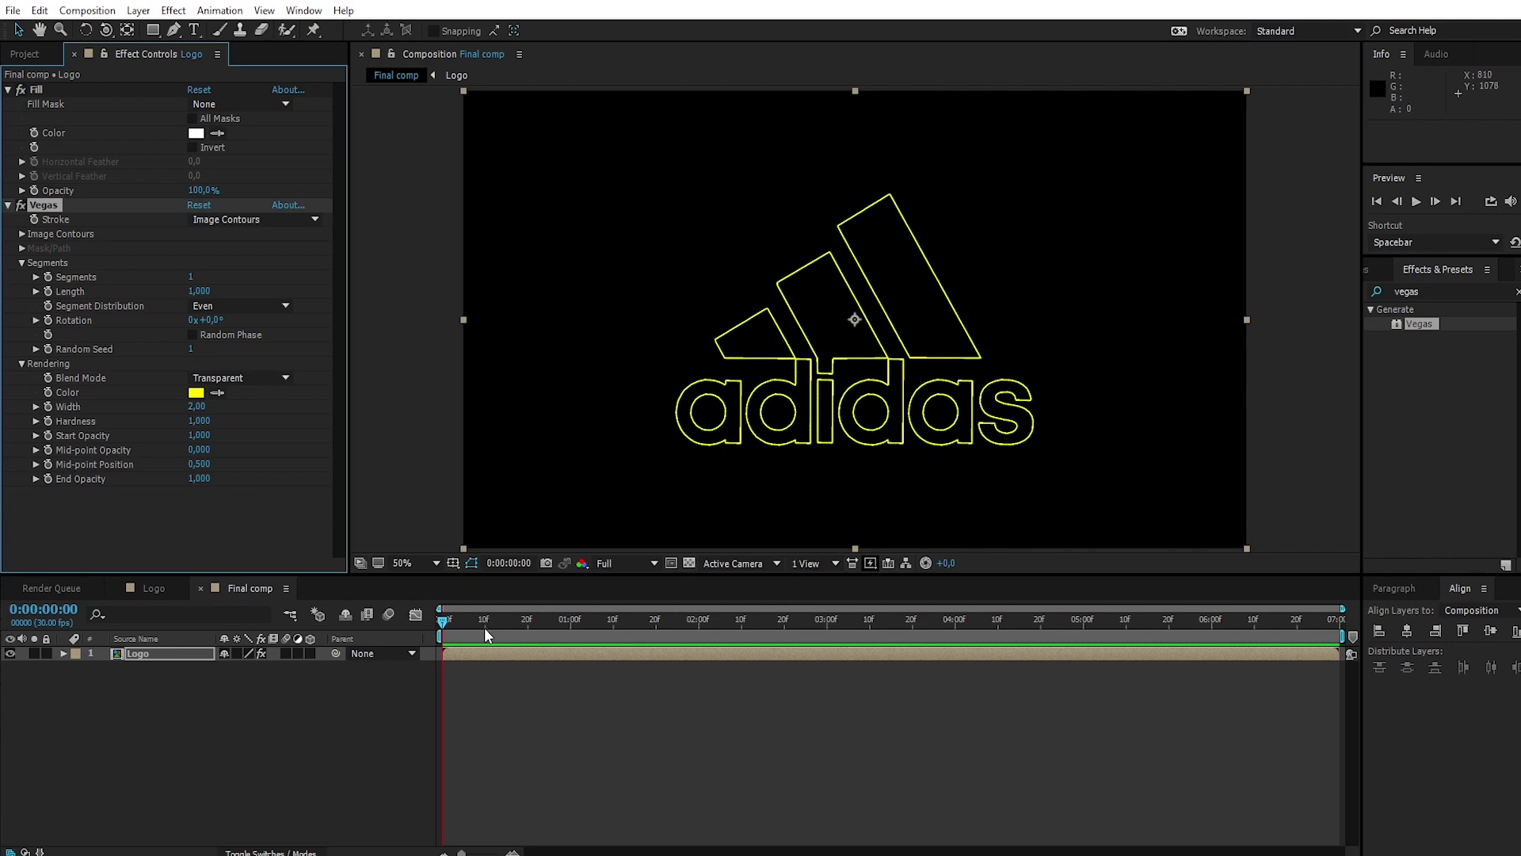
- At 4 seconds, keyframe the Vegas Length at 1 and the Vegas Rotation at 80° on the Logo layer
drag(445, 625, 959, 652)
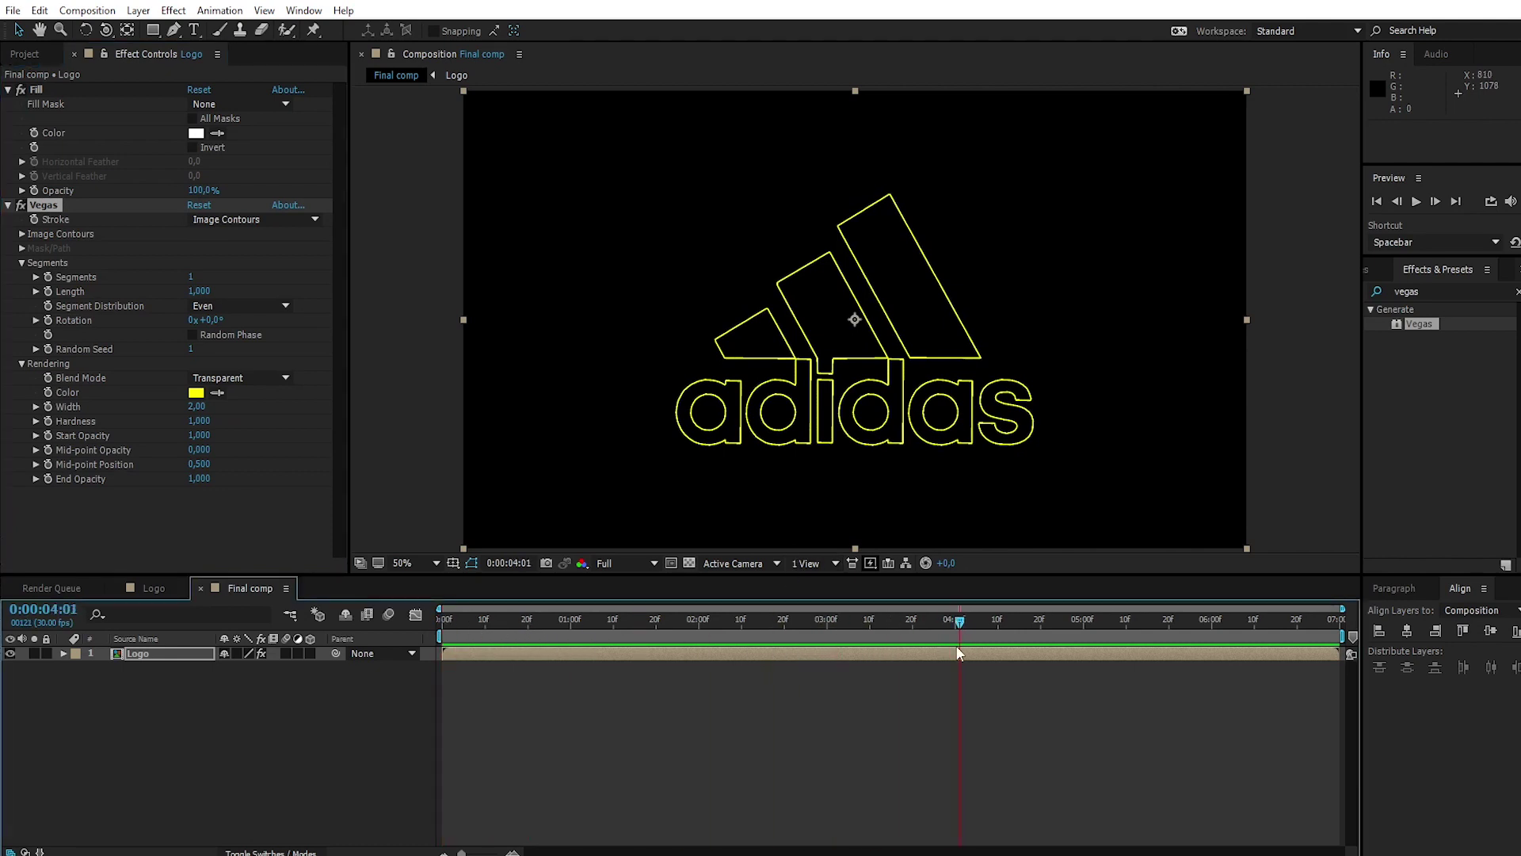
click(190, 652)
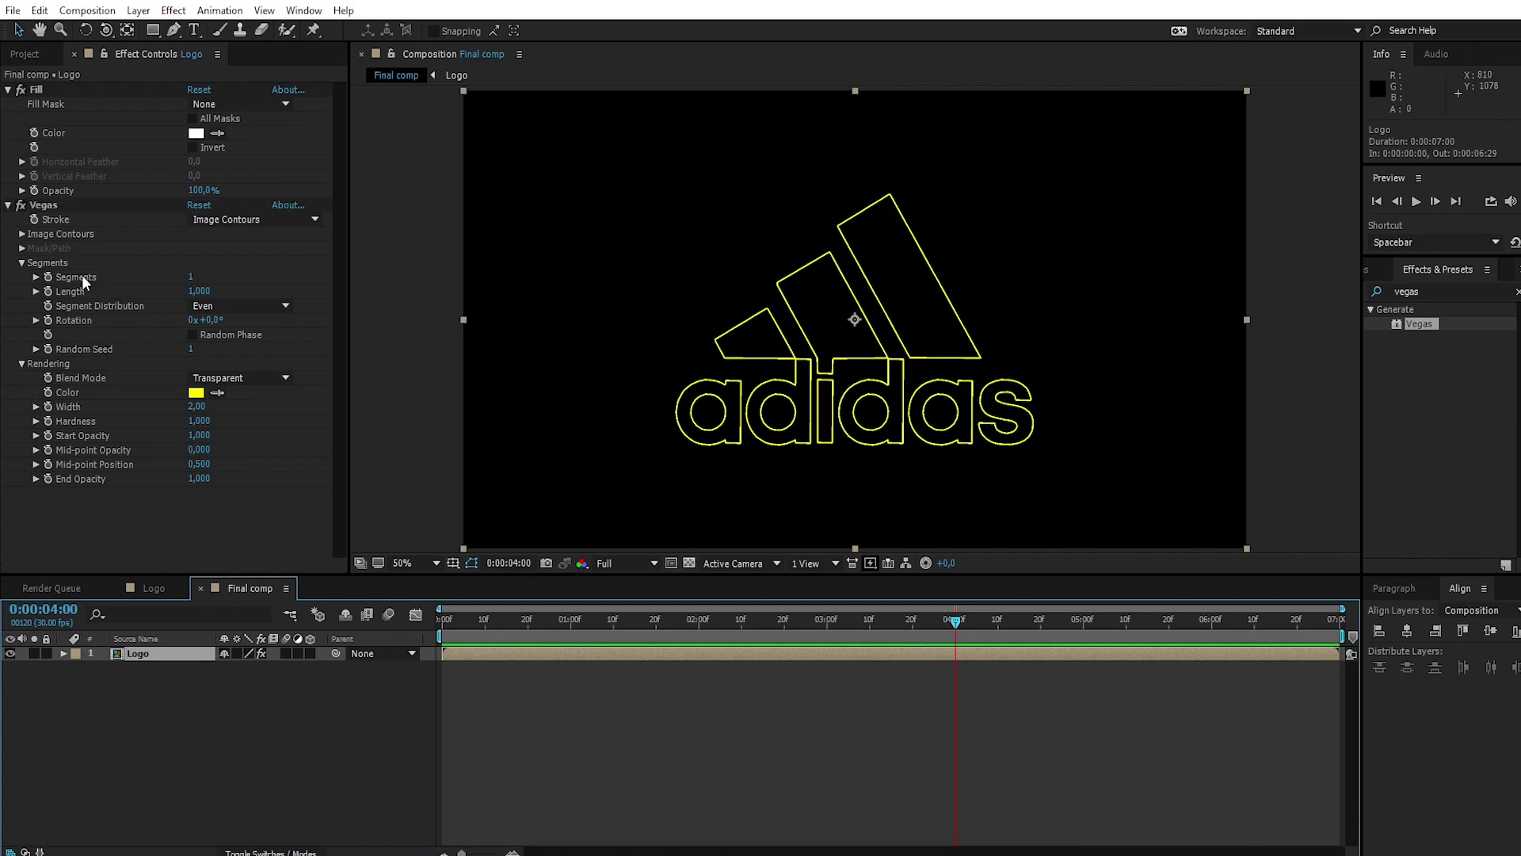
click(49, 290)
click(210, 320)
text(80)
key(Return)
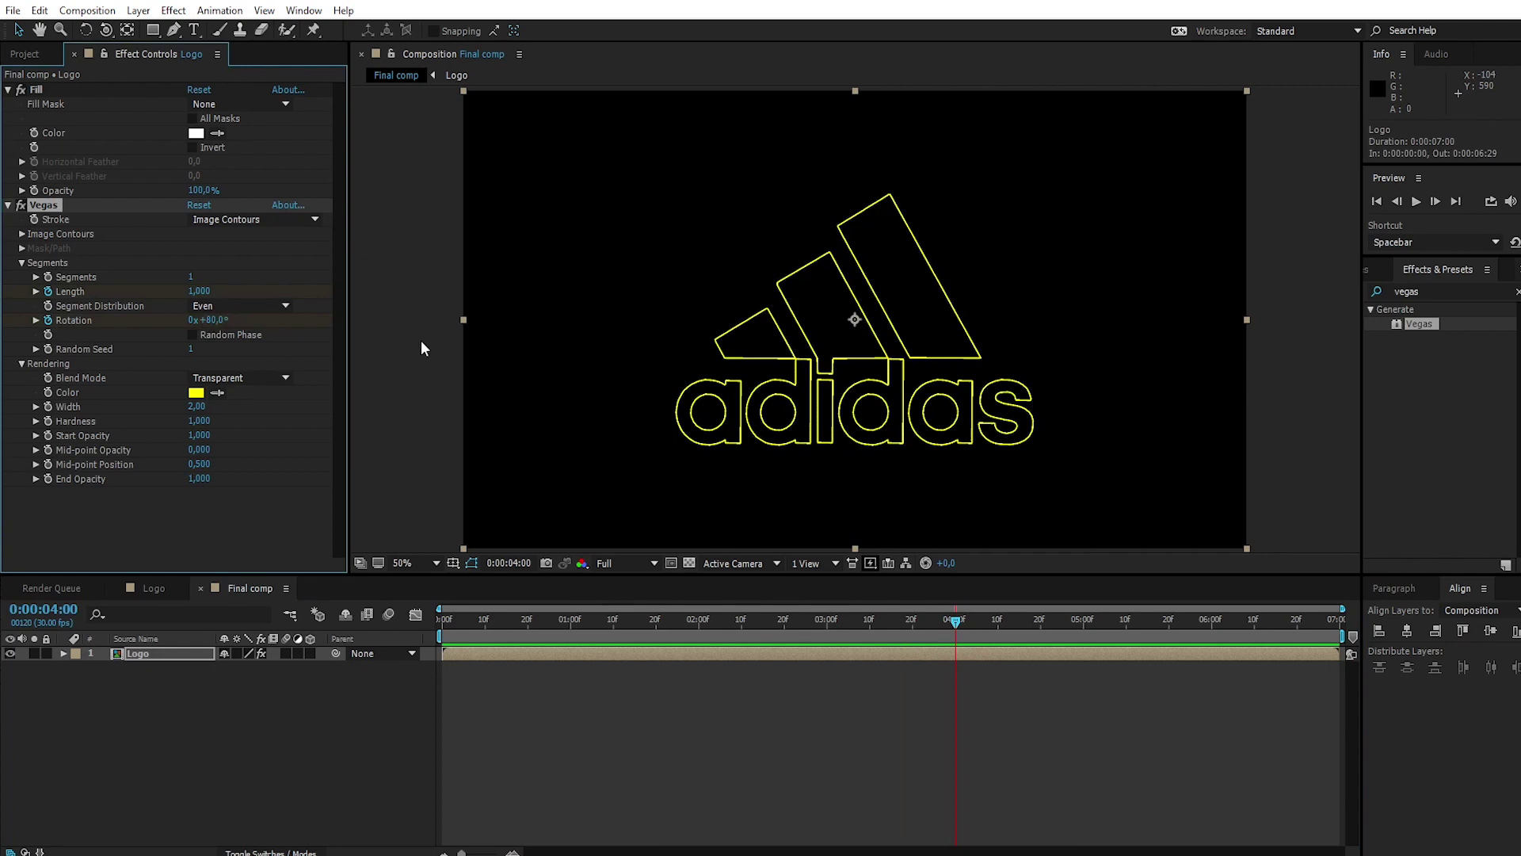
- At the start of the composition, set the Vegas Length to 0 and the Rotation to 0°
drag(957, 628, 441, 628)
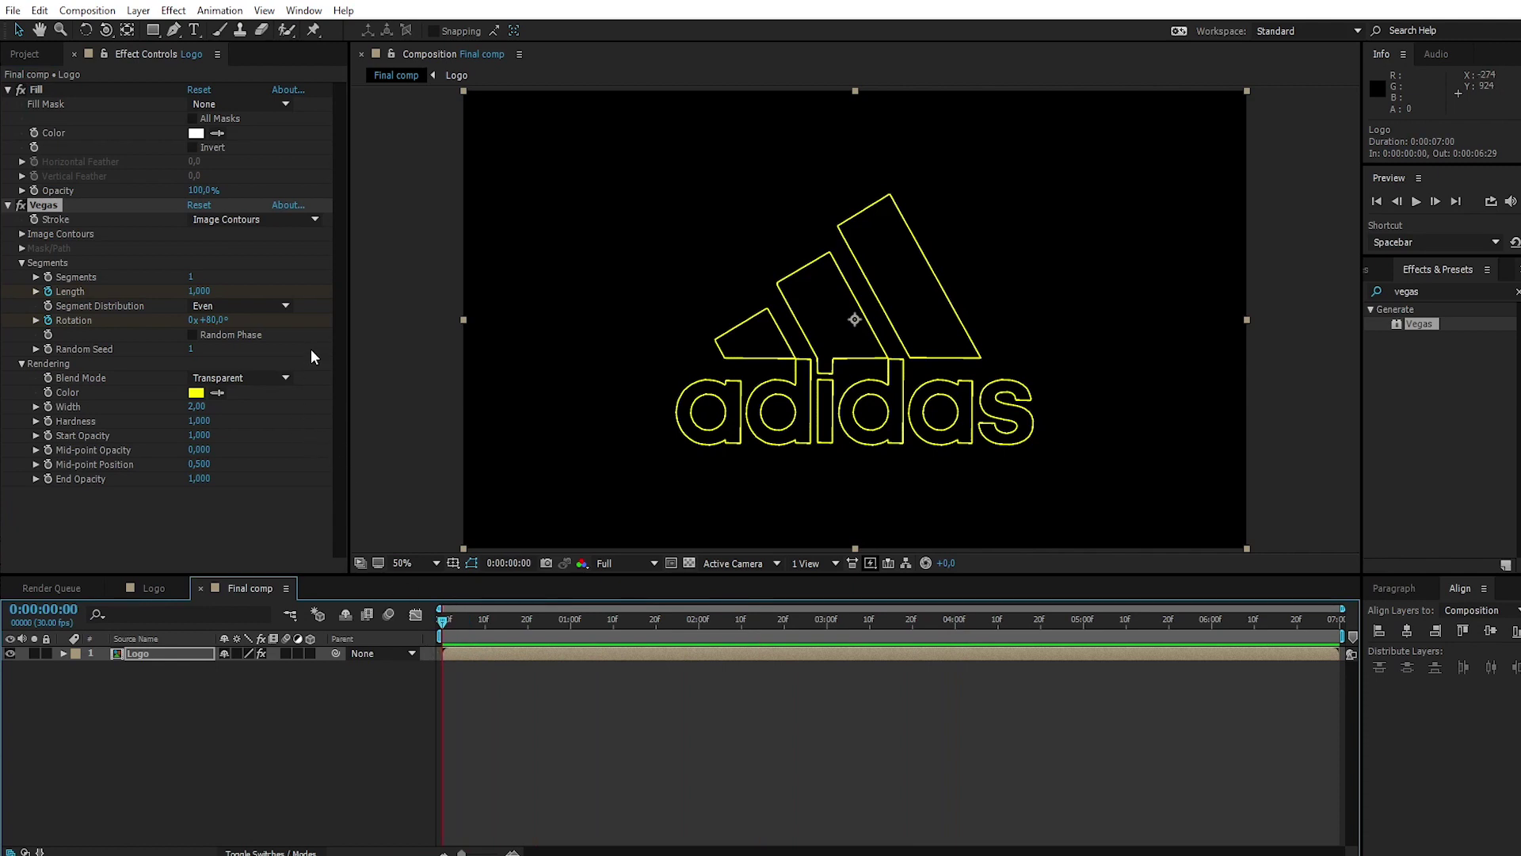
click(200, 293)
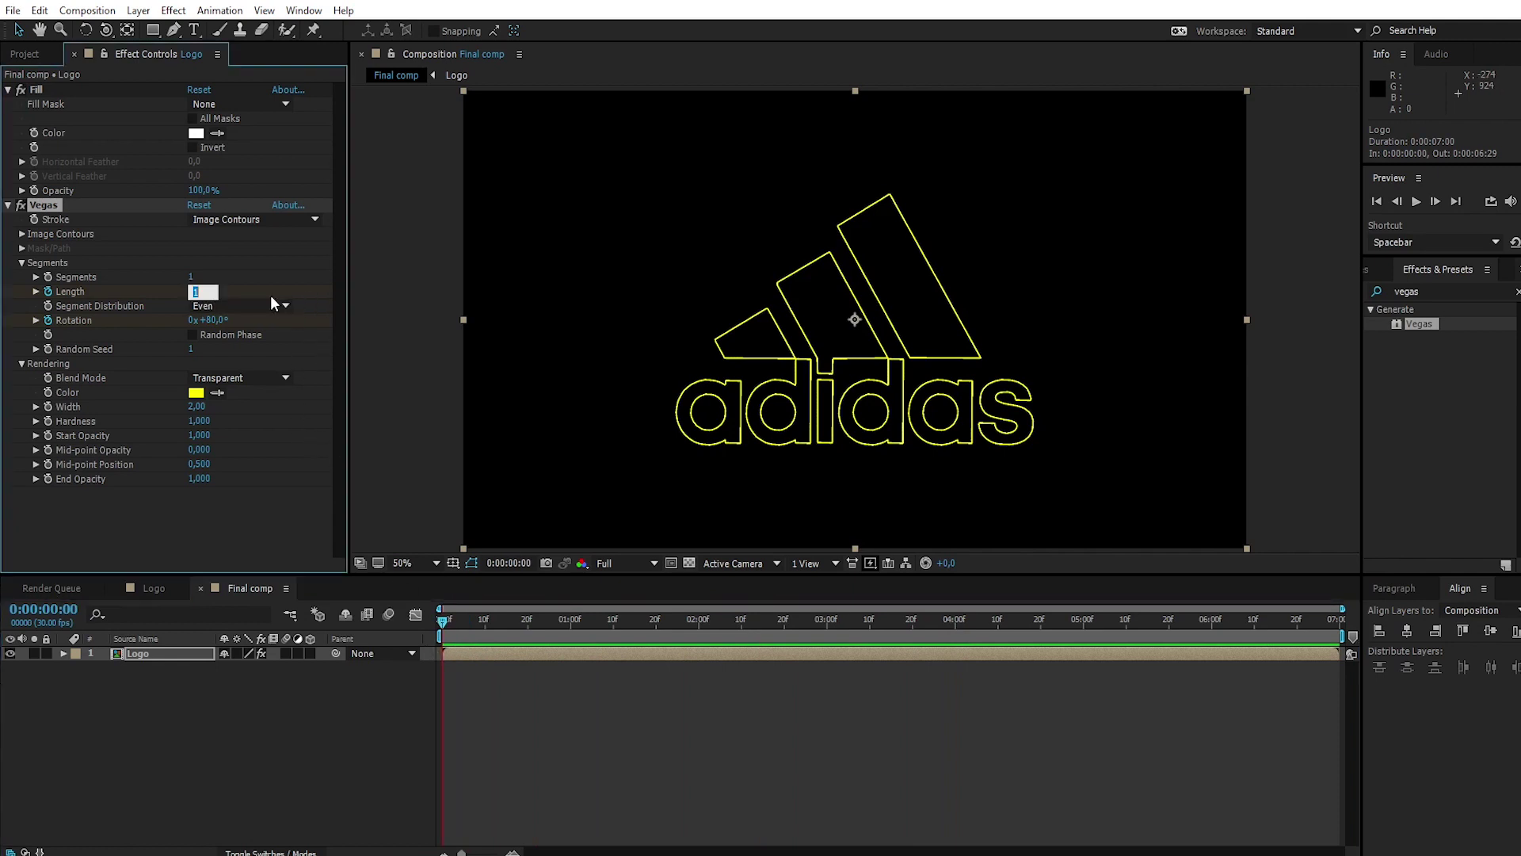
text(0)
key(Return)
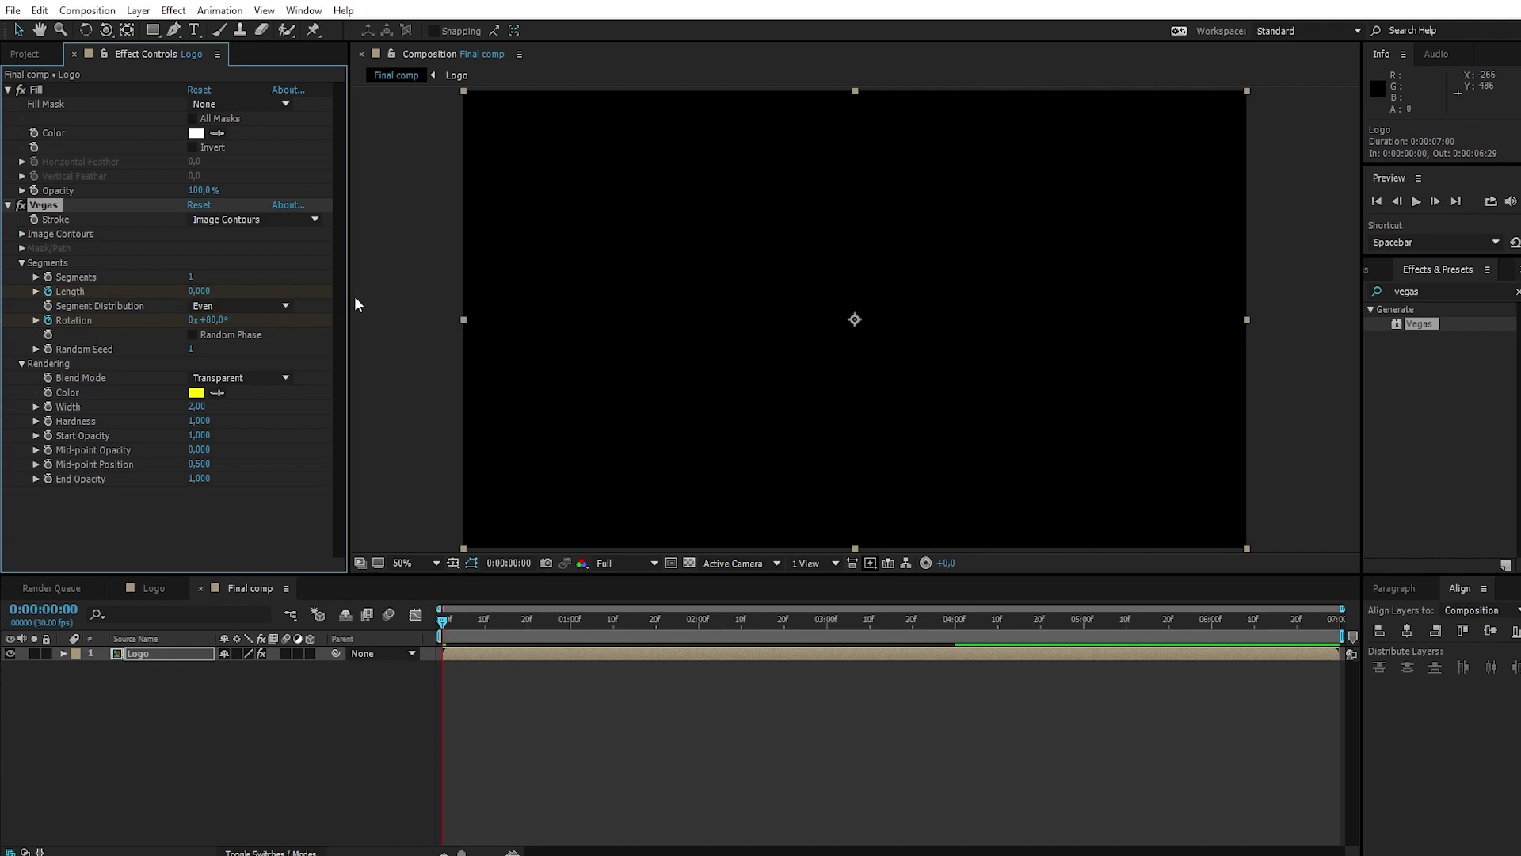
click(214, 319)
key(Return)
- Shorten the work area to end at about 5 seconds and preview the outline animation
drag(1342, 637, 1084, 645)
key(space)
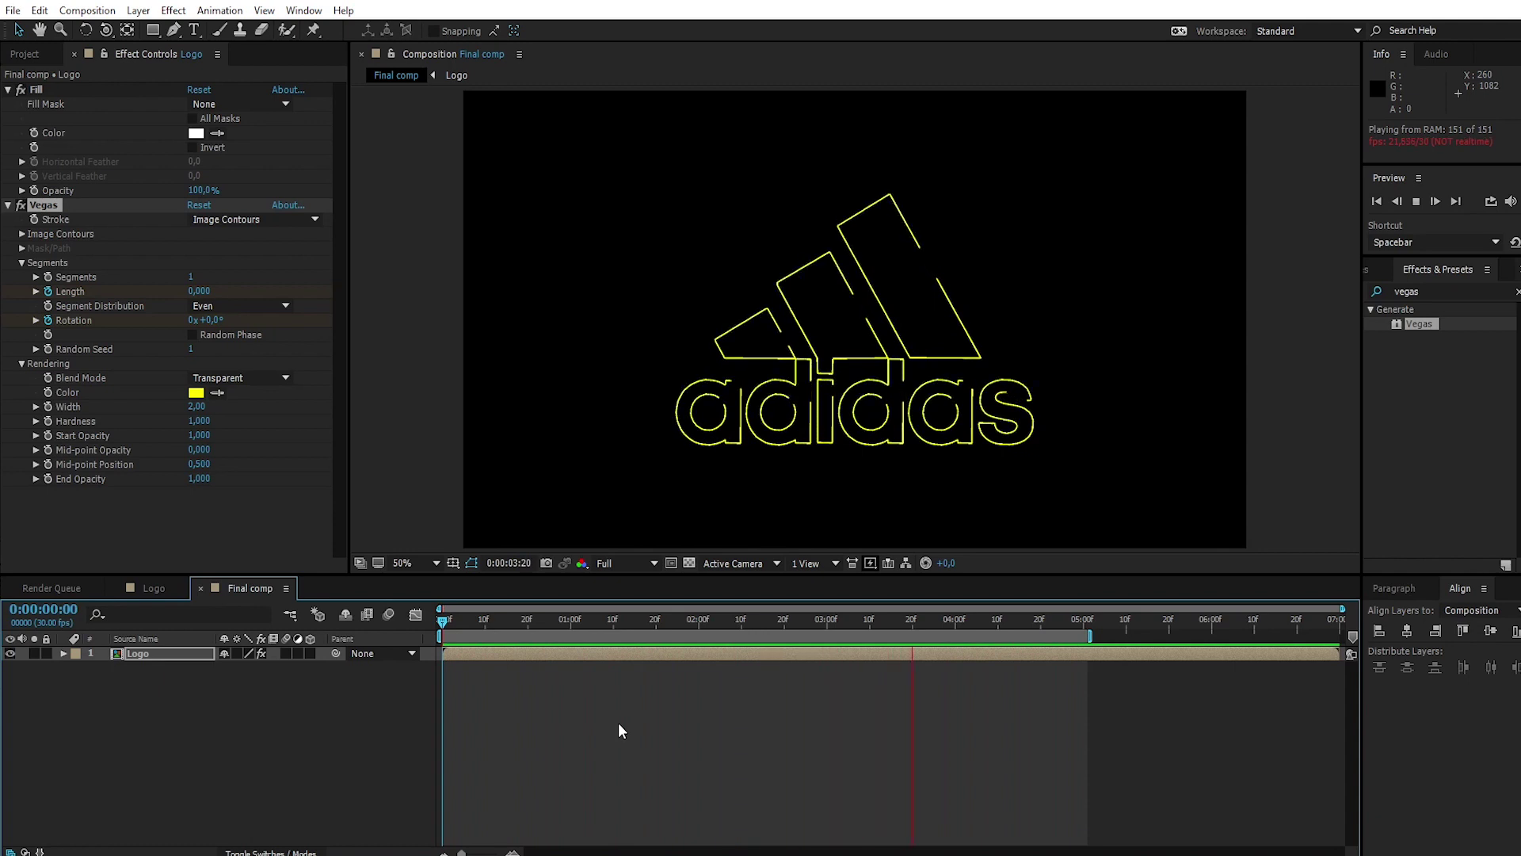
key(space)
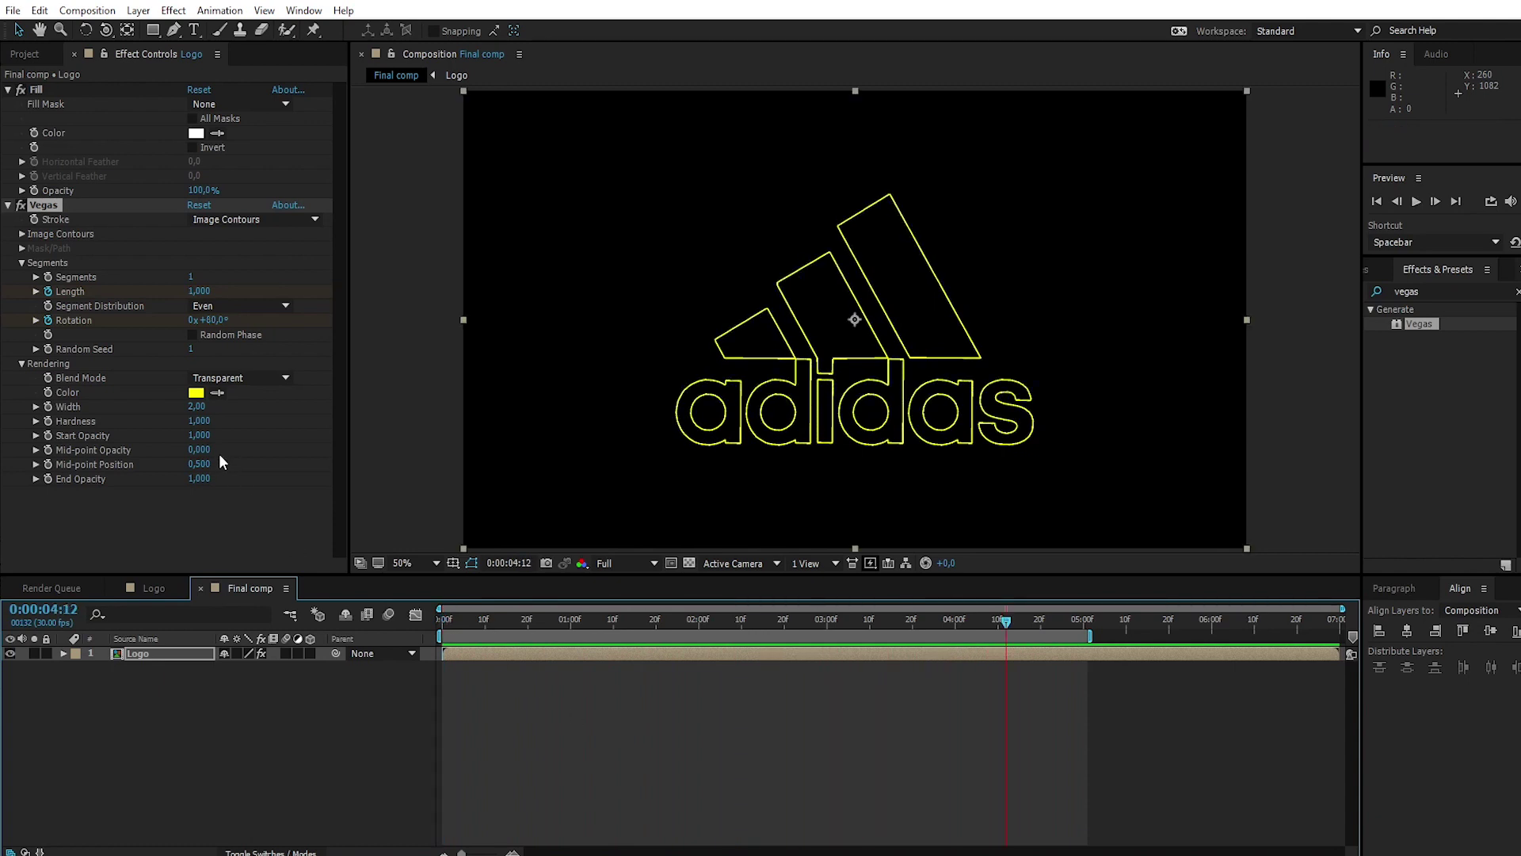
- Set the Vegas outline color to gray (6B6B6B) and preview the animation from the start
click(196, 394)
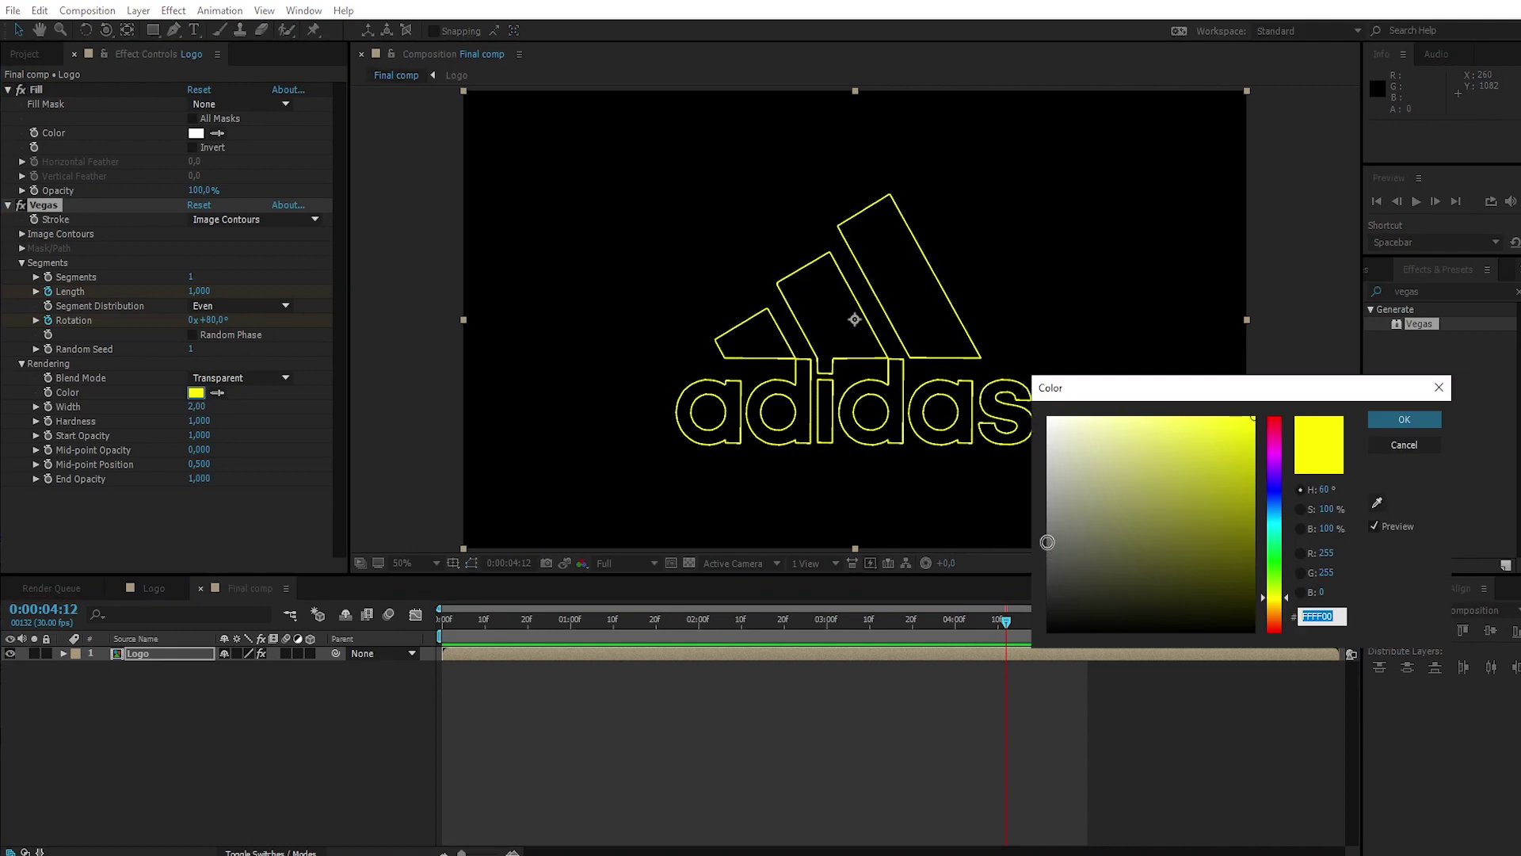
click(1051, 542)
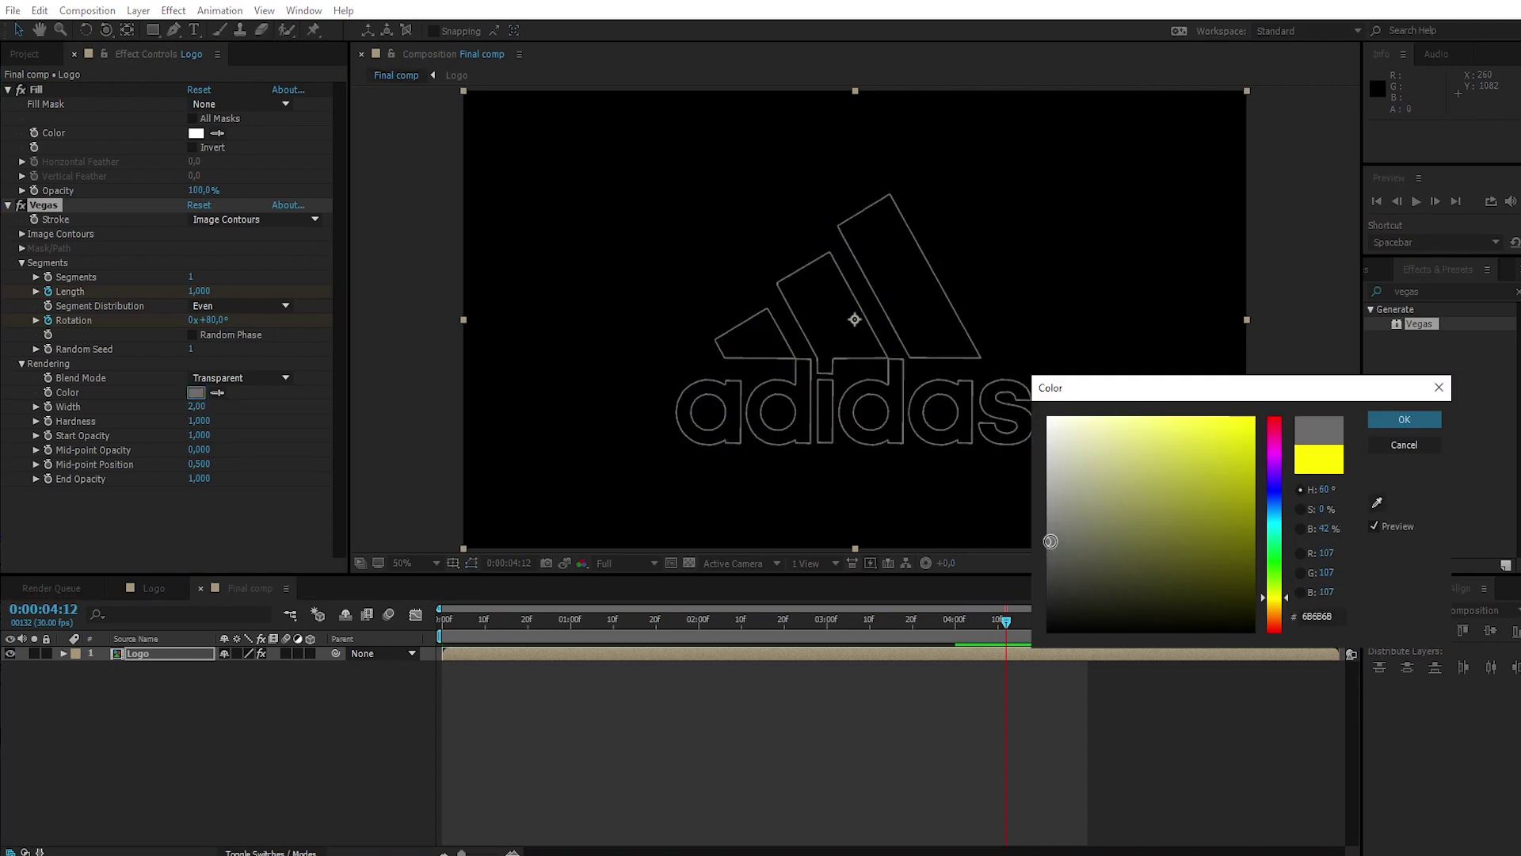
click(1404, 419)
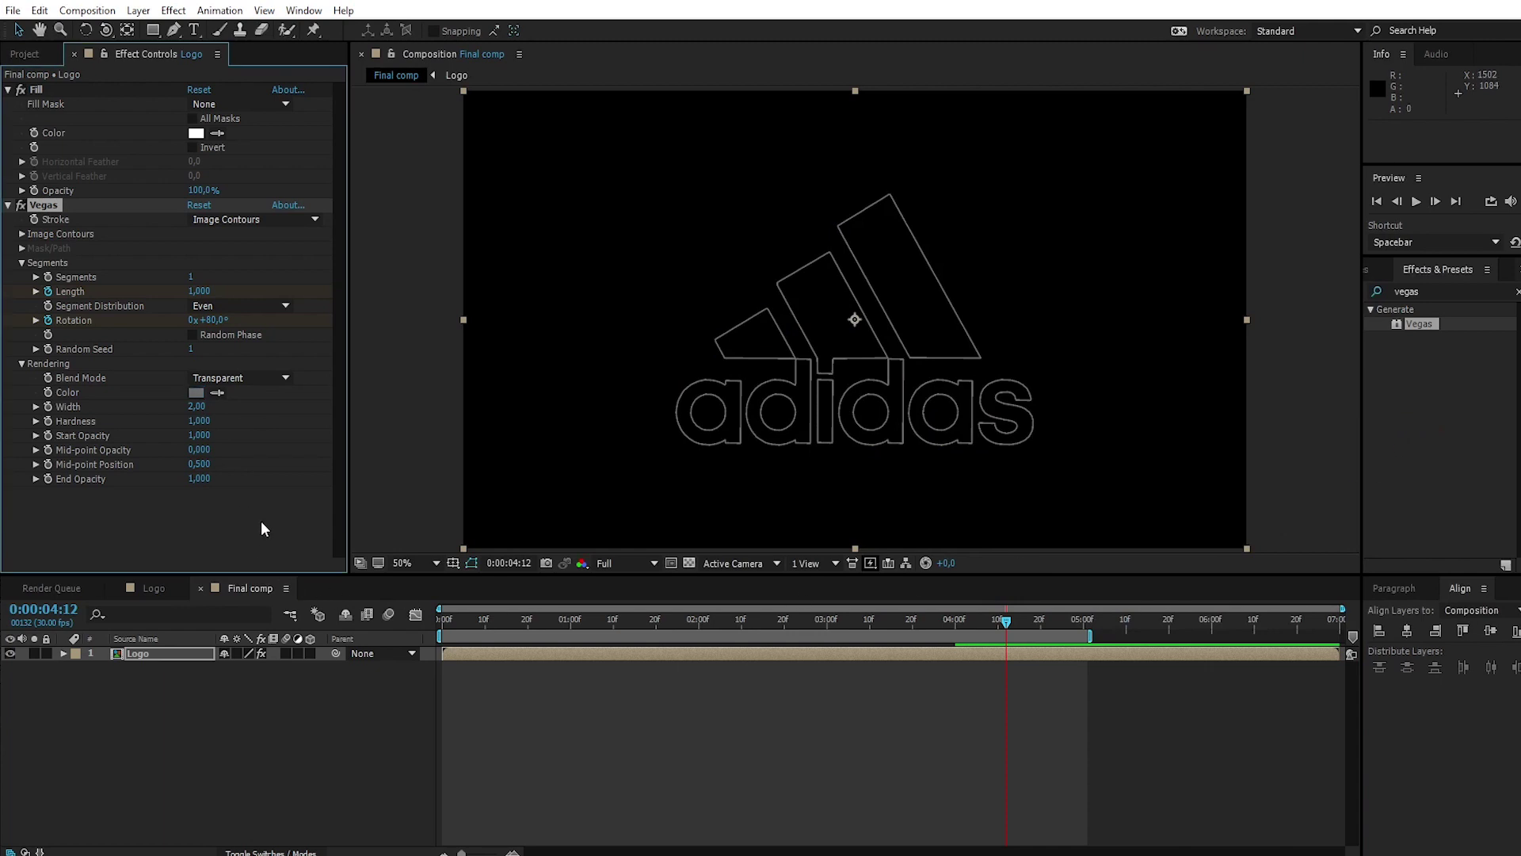
click(183, 656)
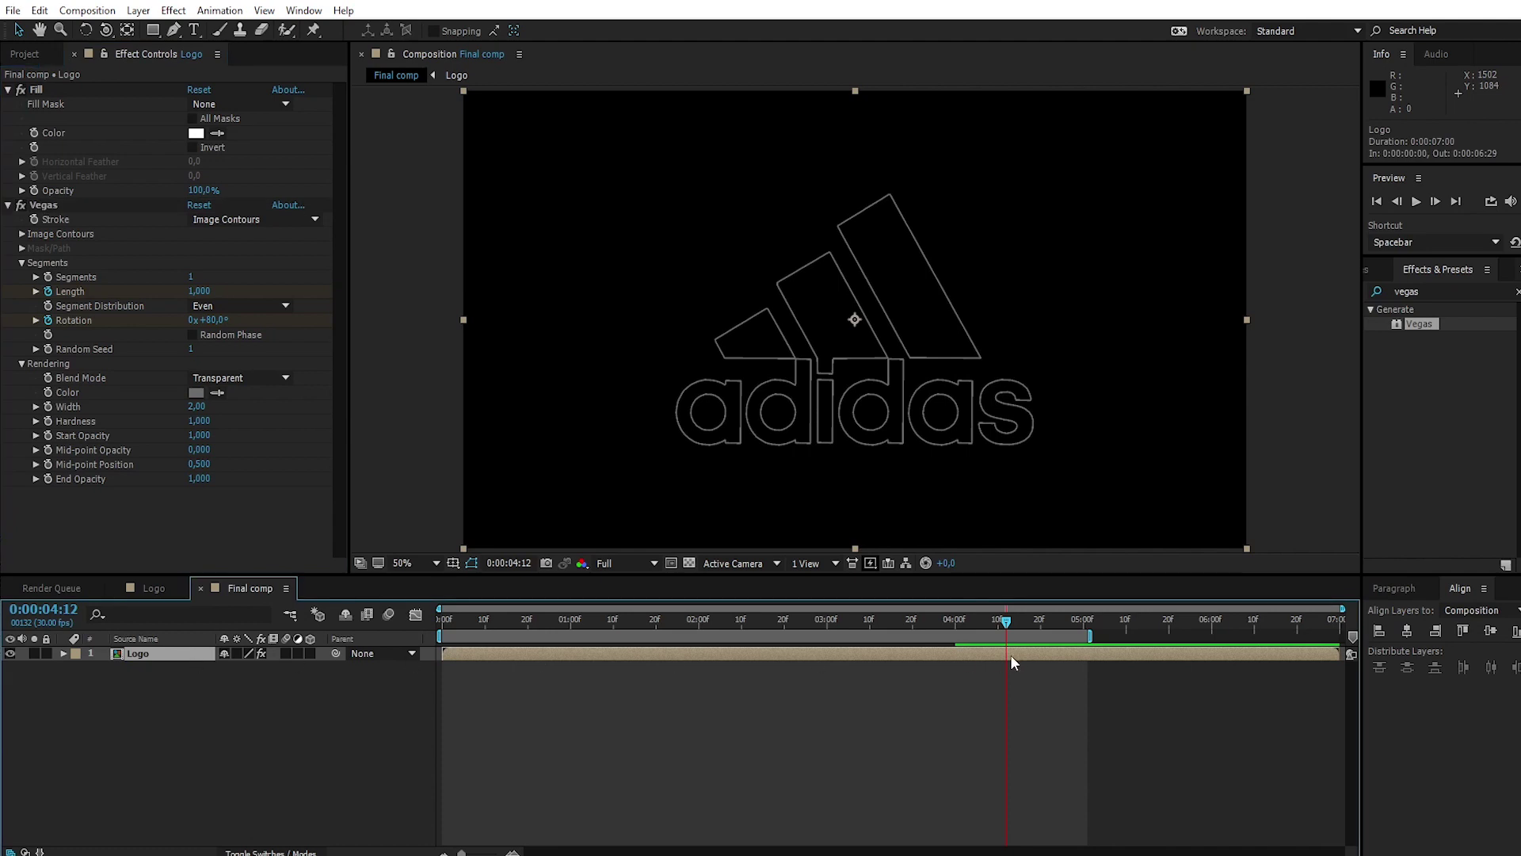
drag(1003, 626, 369, 640)
key(space)
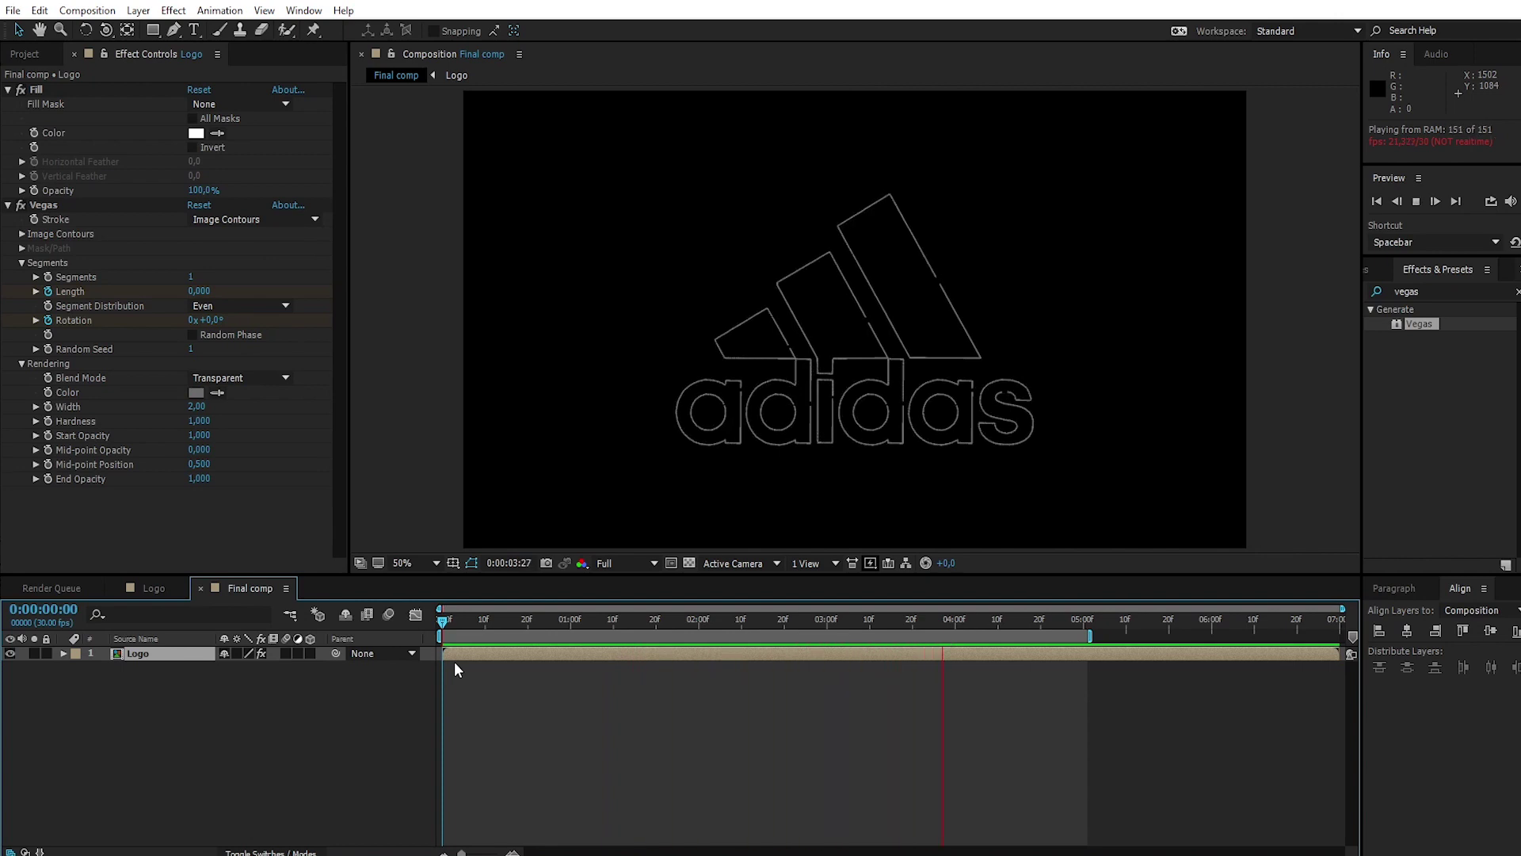
key(space)
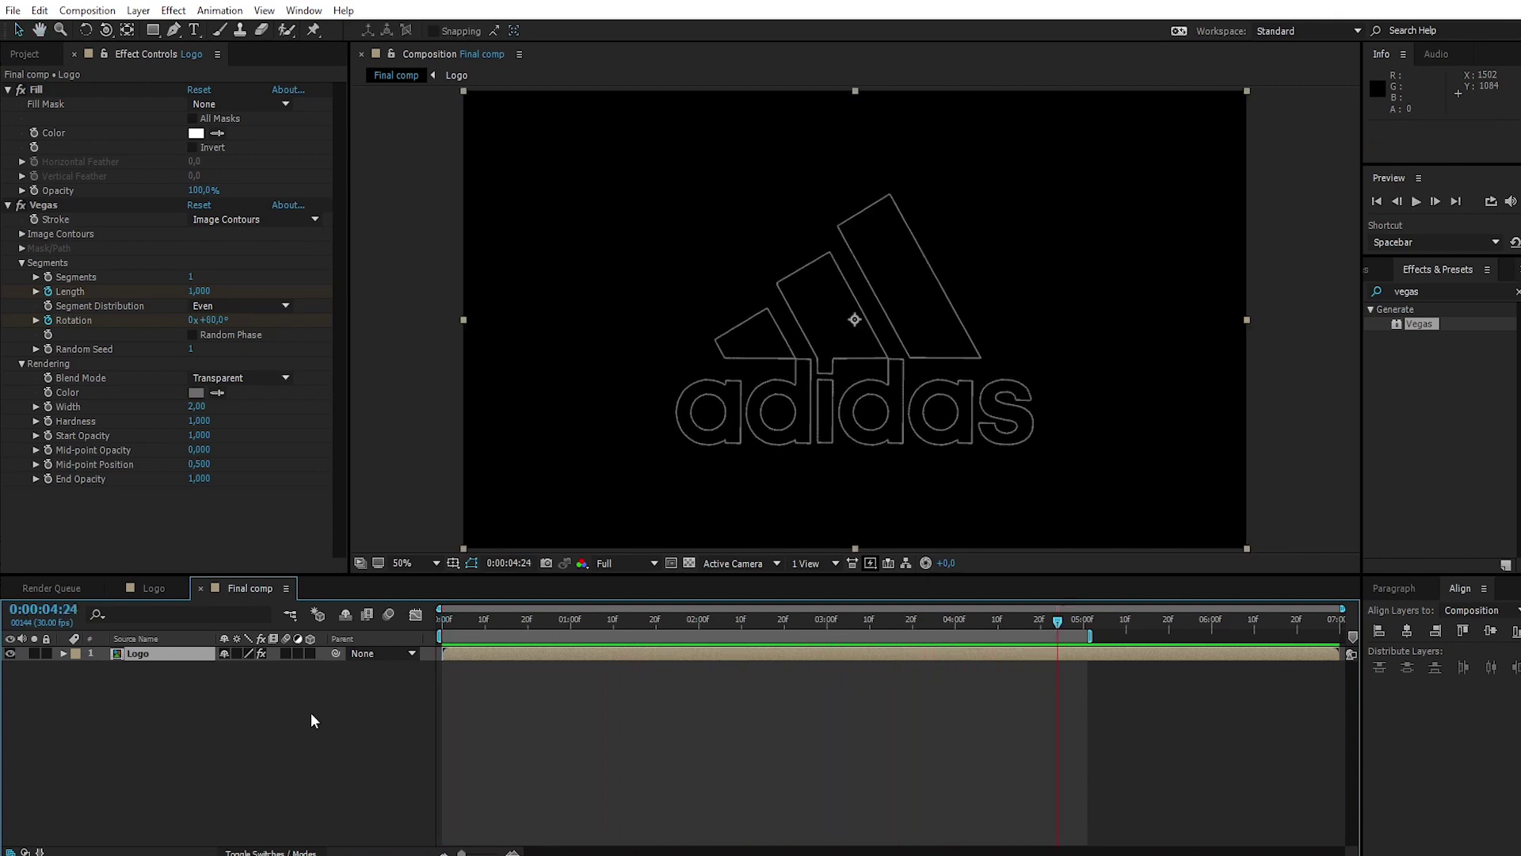
- Create a white 1920 x 1080 px solid named BG in Final comp and place it below the Logo layer
right_click(206, 742)
mouse_move(286, 578)
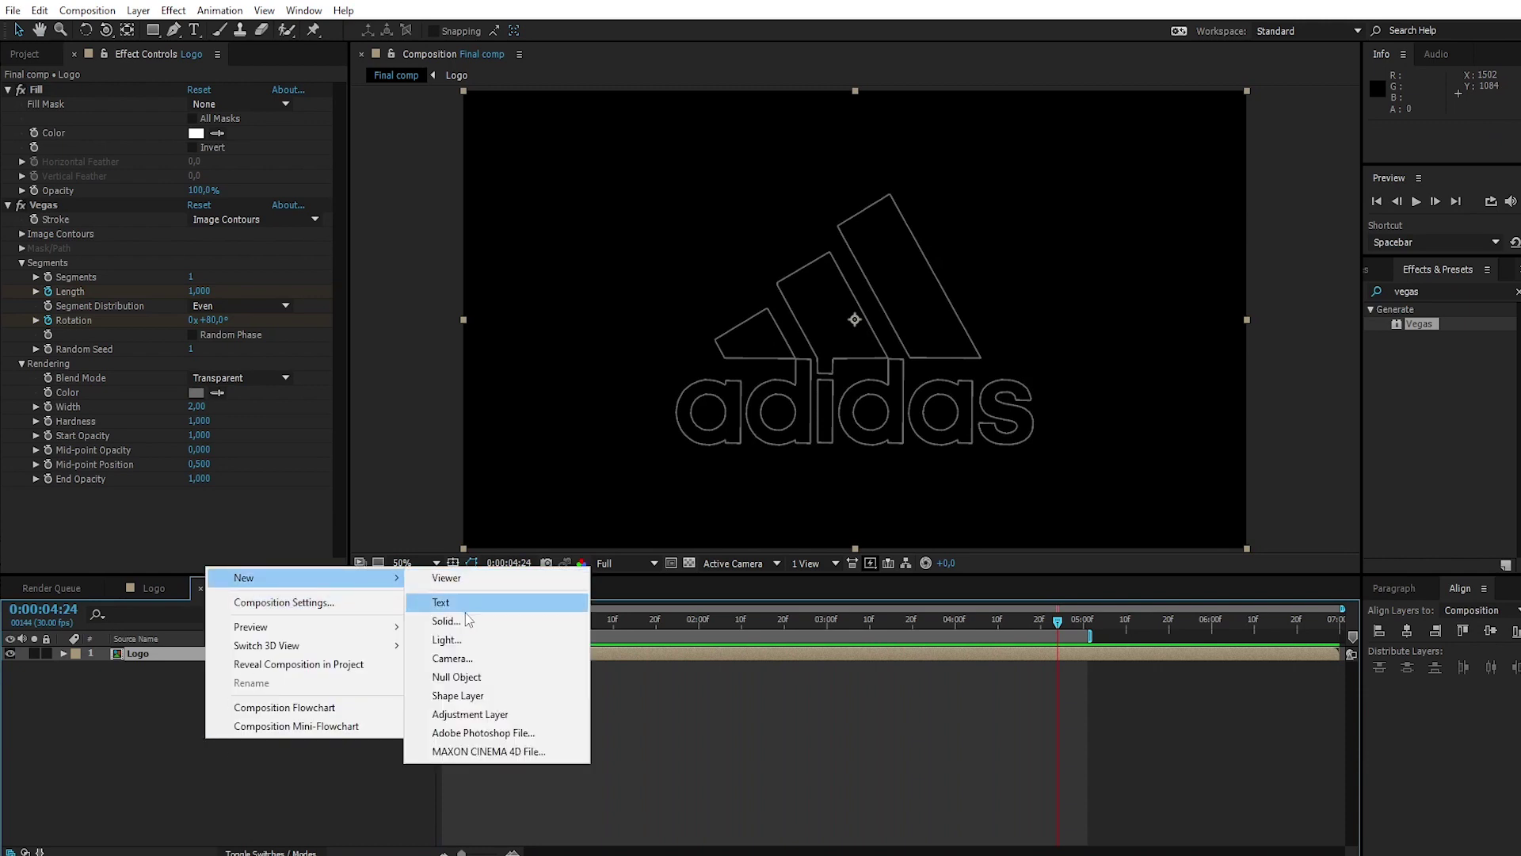
click(446, 621)
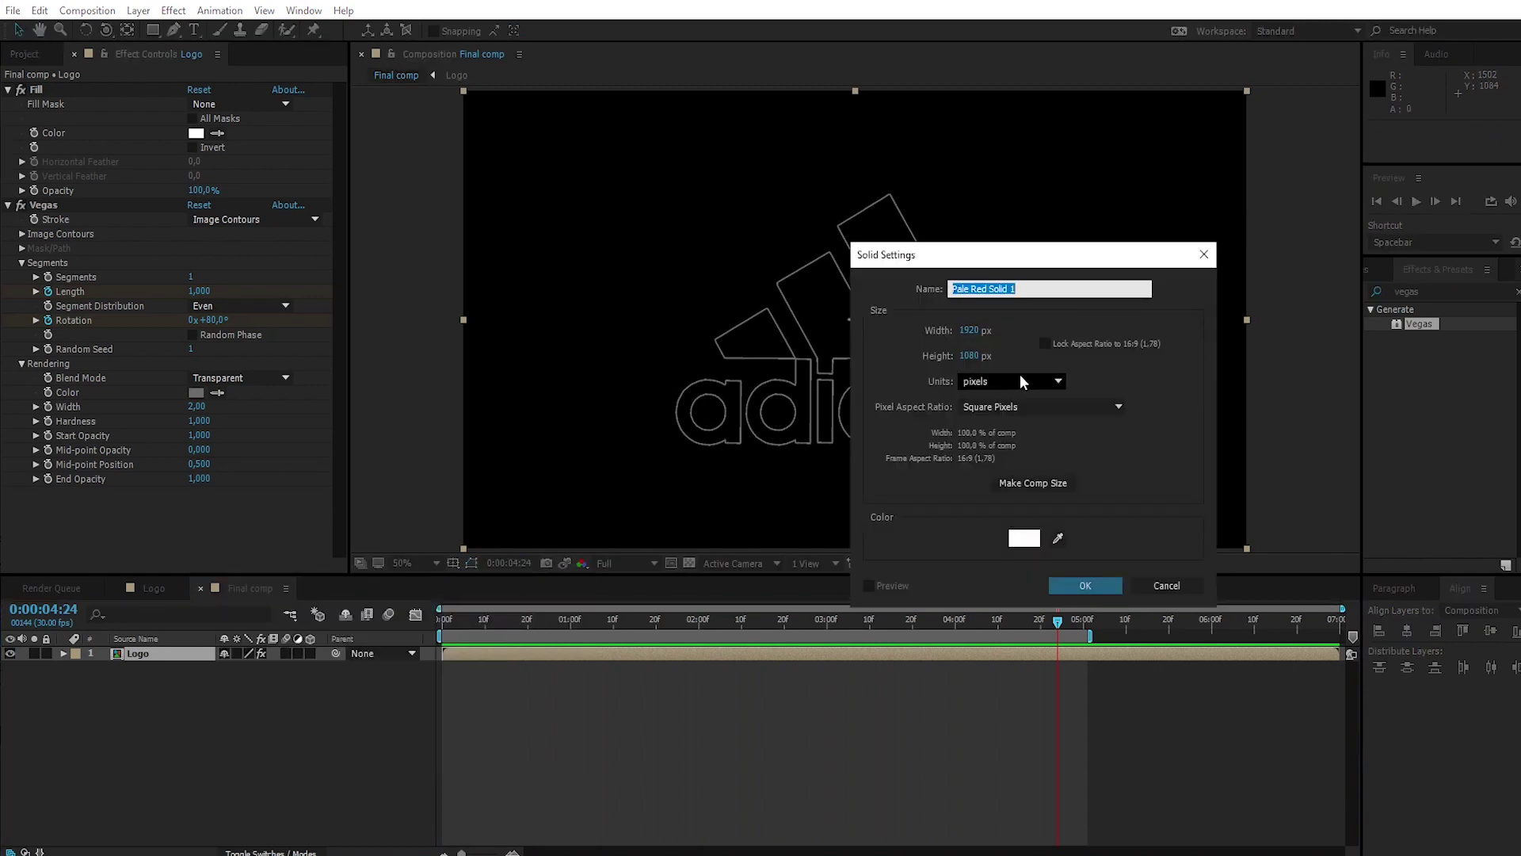
text(BG)
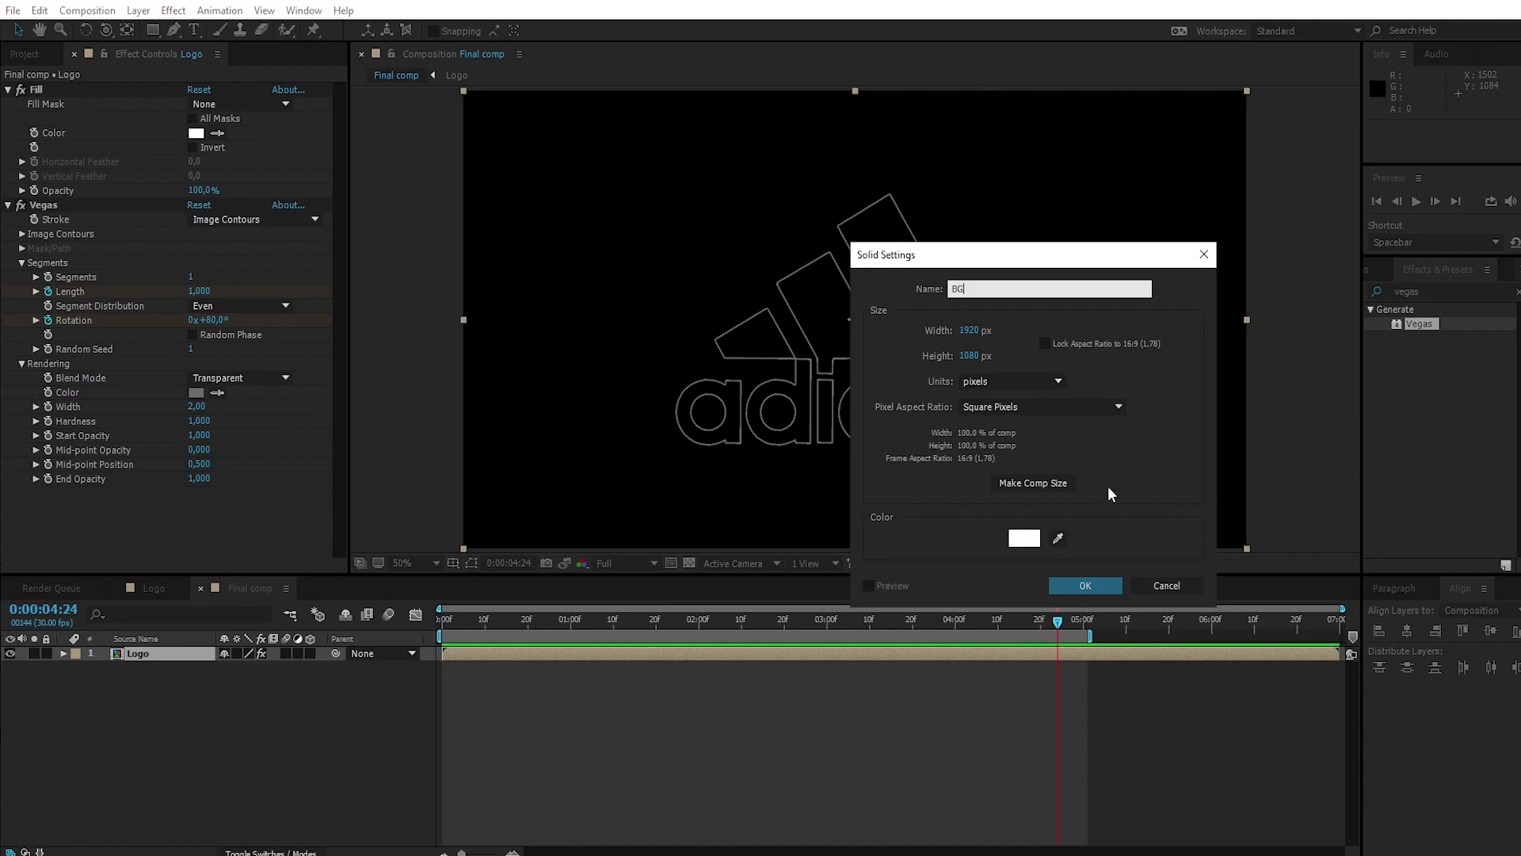
click(1089, 586)
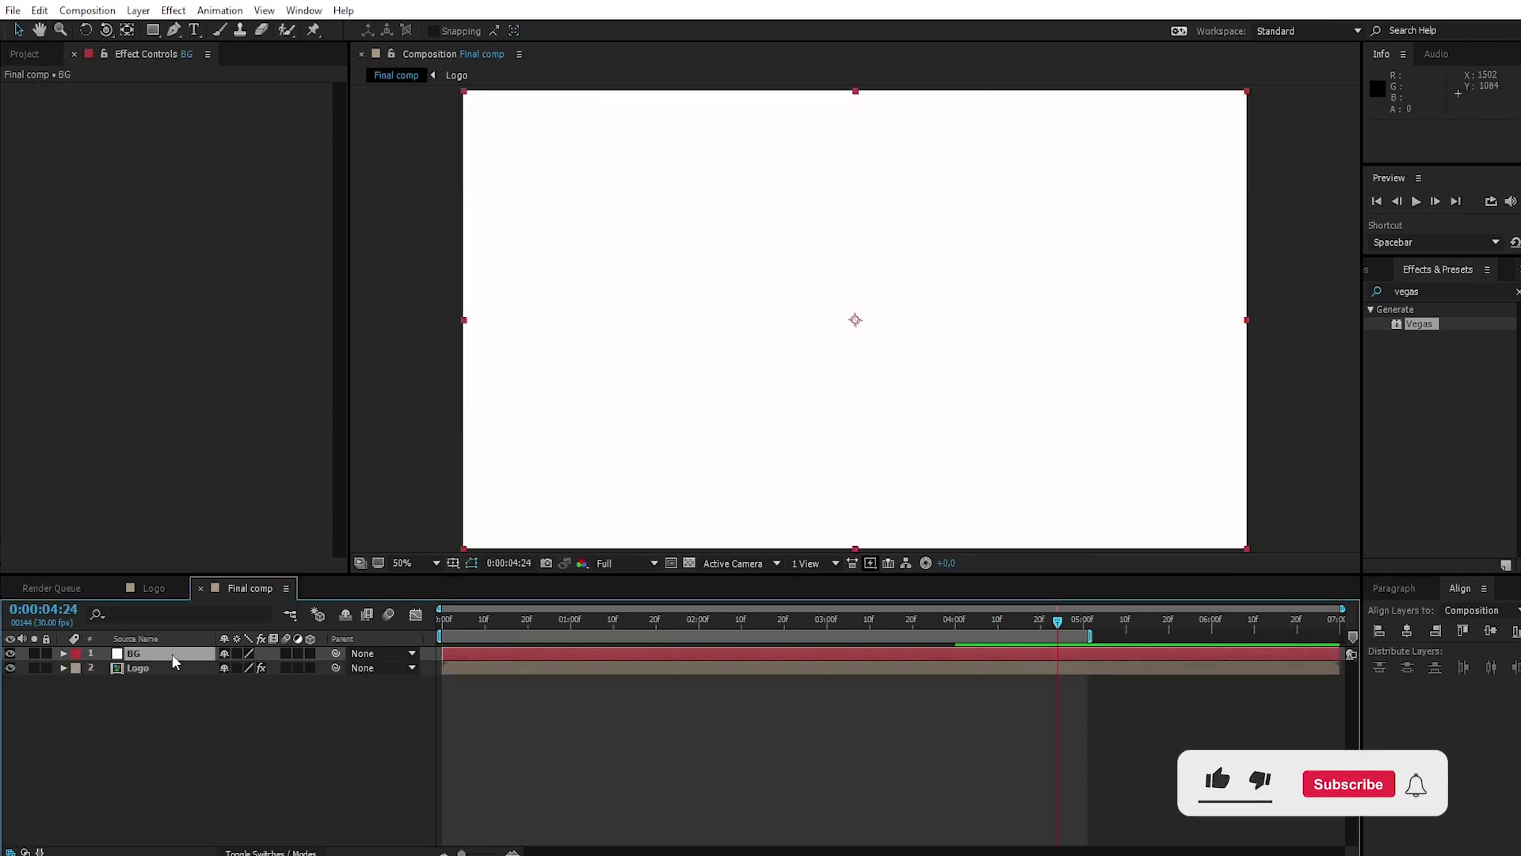
drag(172, 654, 168, 672)
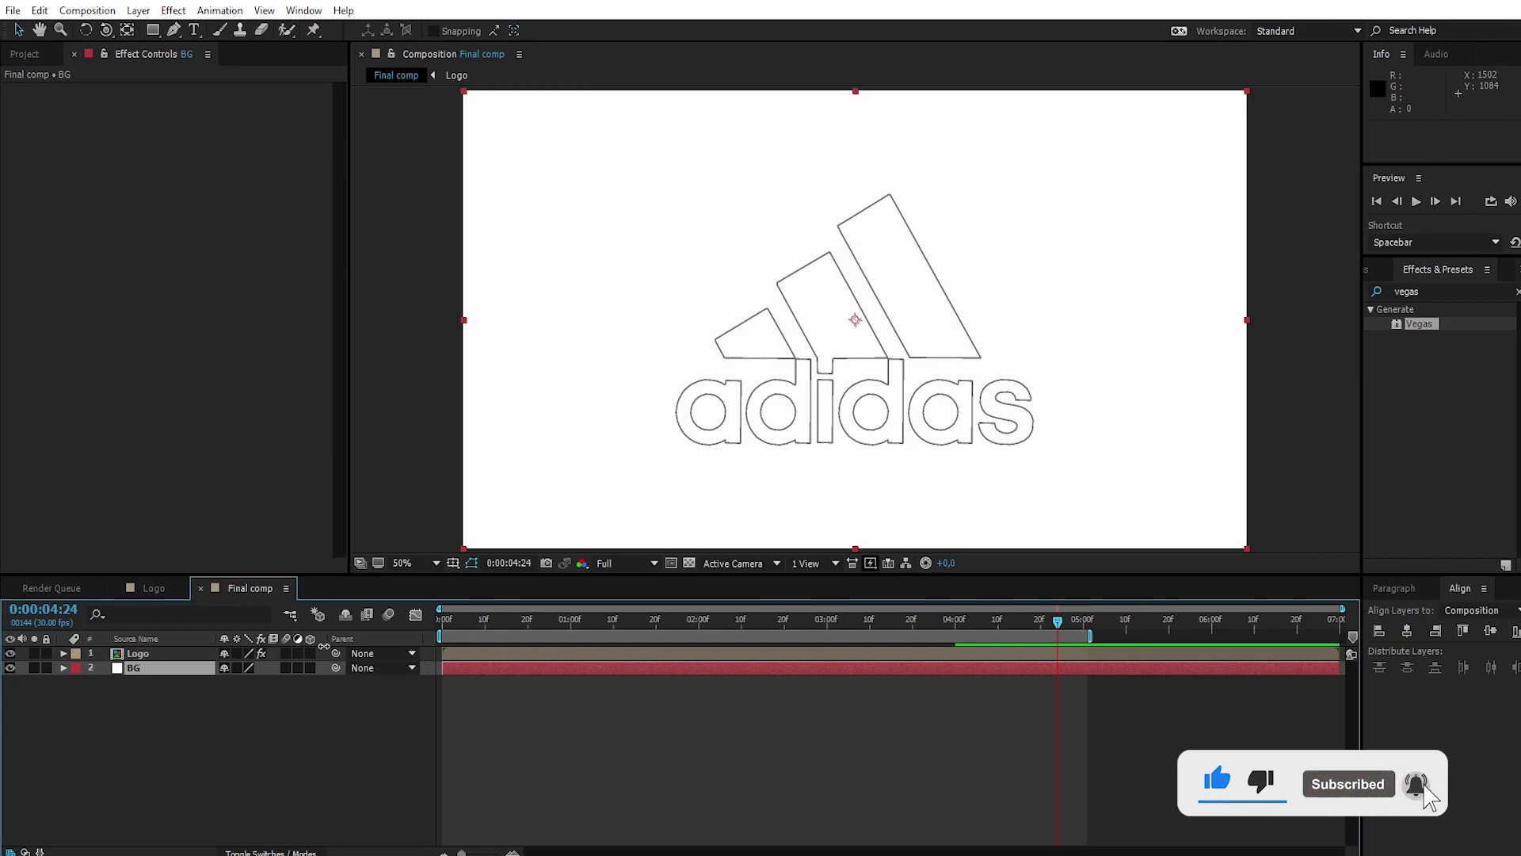
- Add a two-node 35mm camera and a null object to Final comp
click(169, 657)
right_click(168, 748)
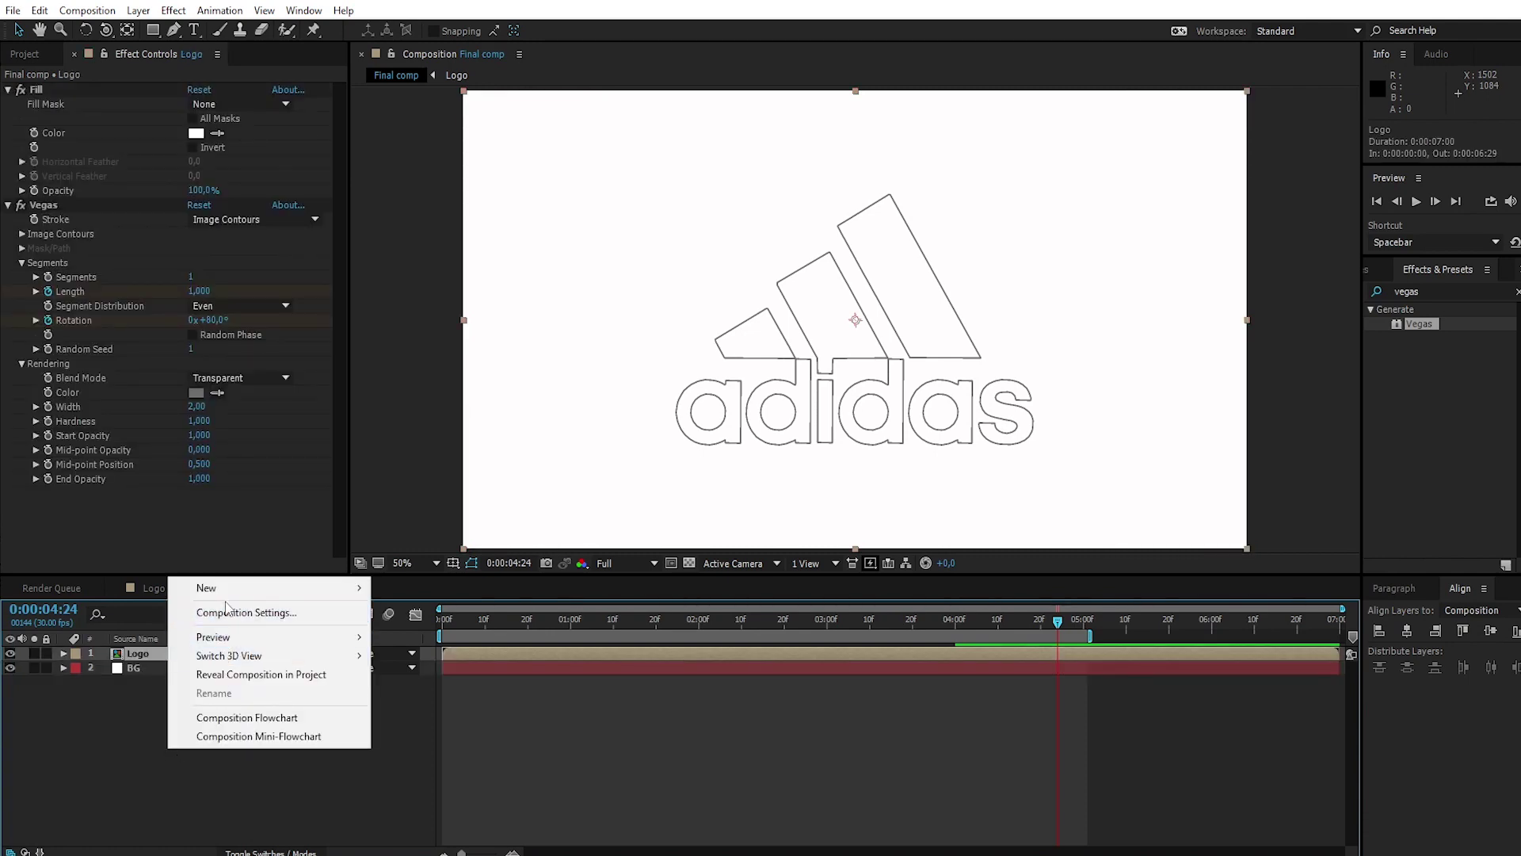
mouse_move(339, 593)
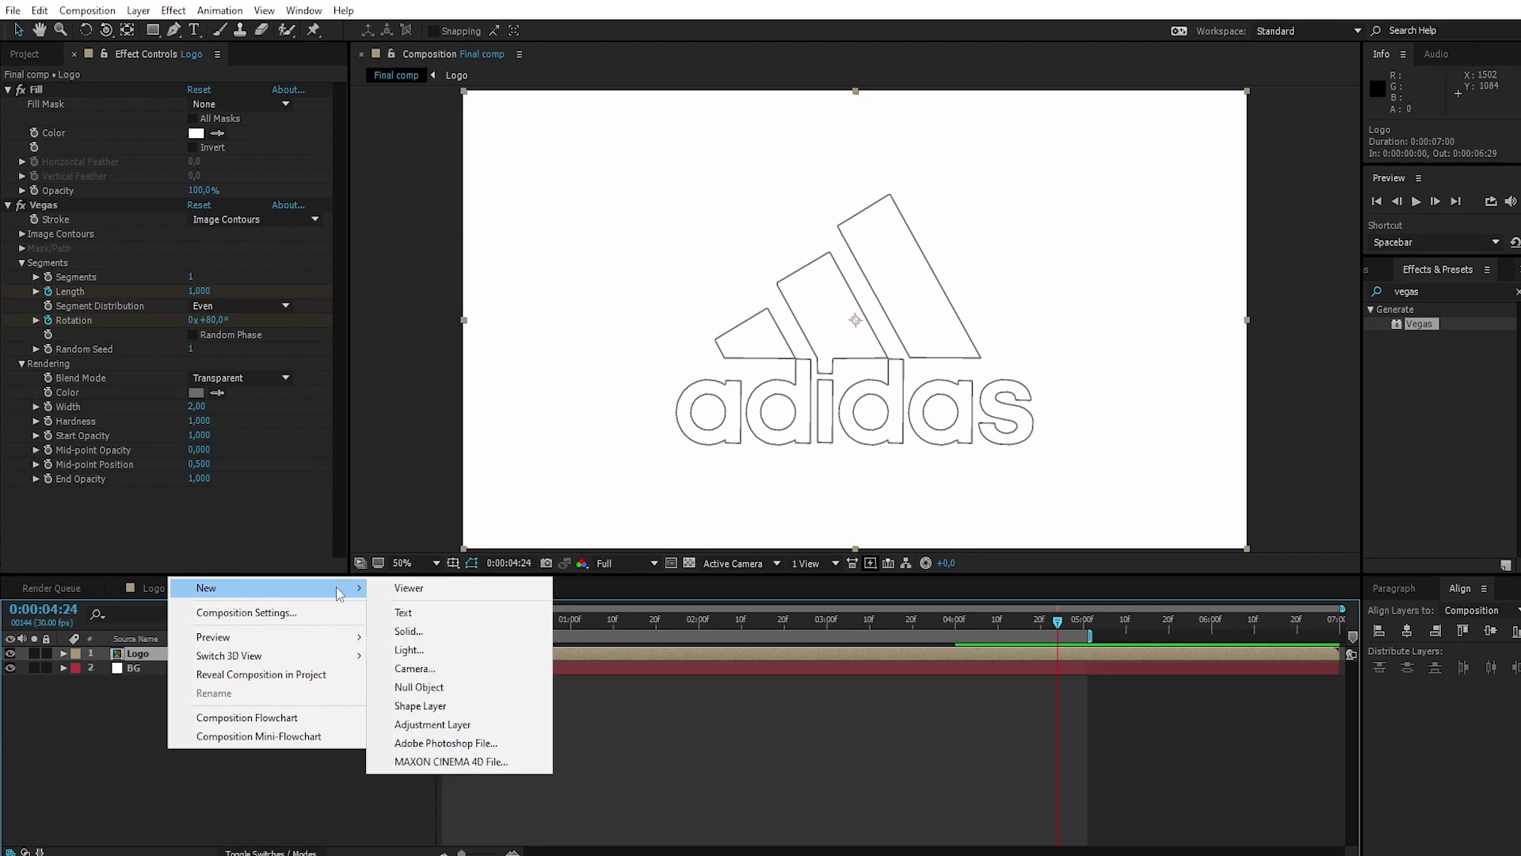
click(444, 669)
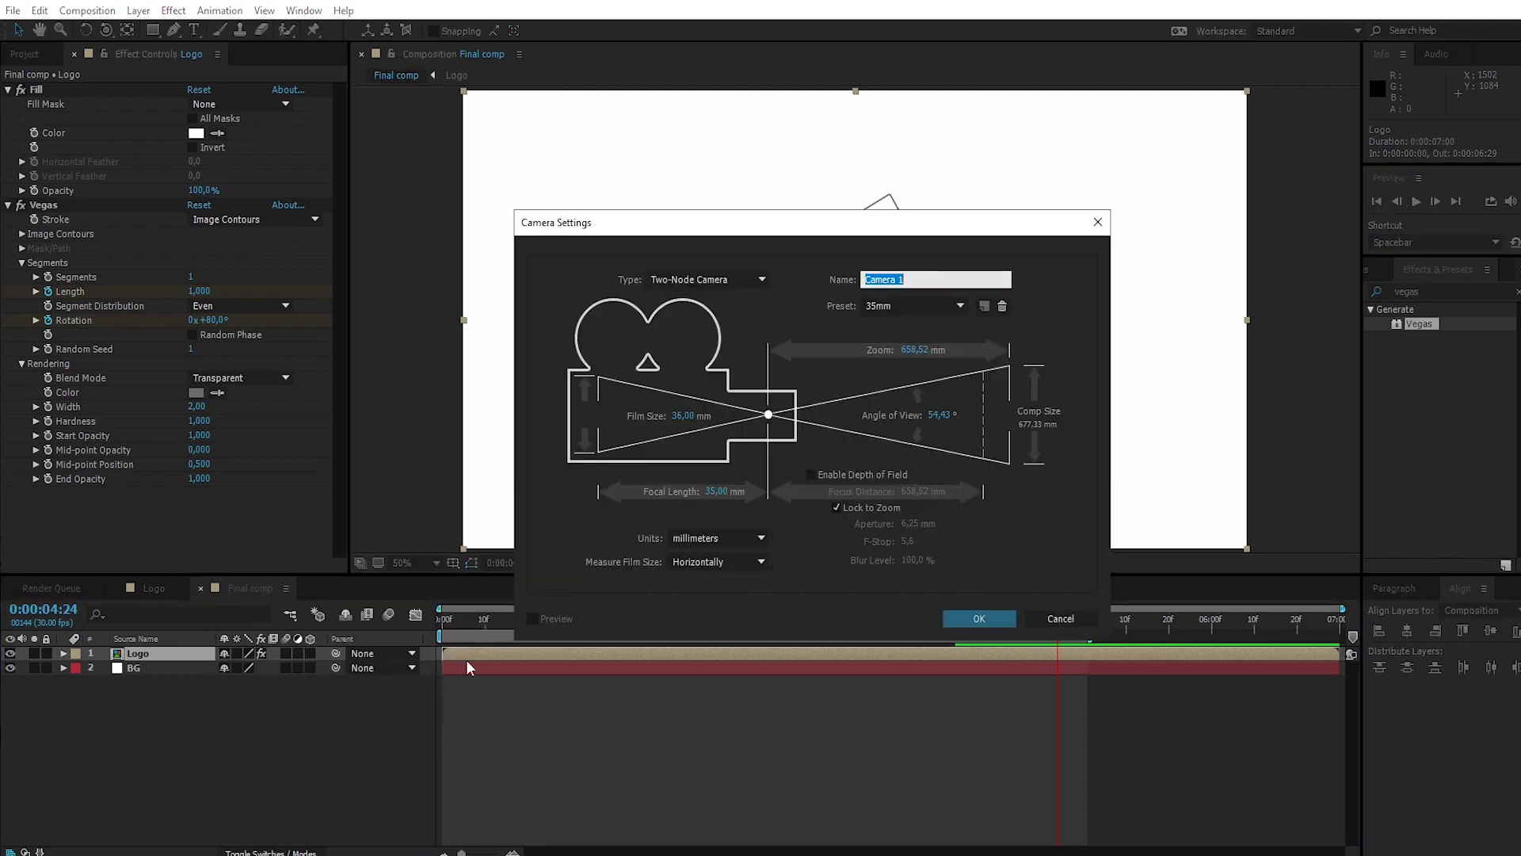
click(981, 619)
right_click(153, 764)
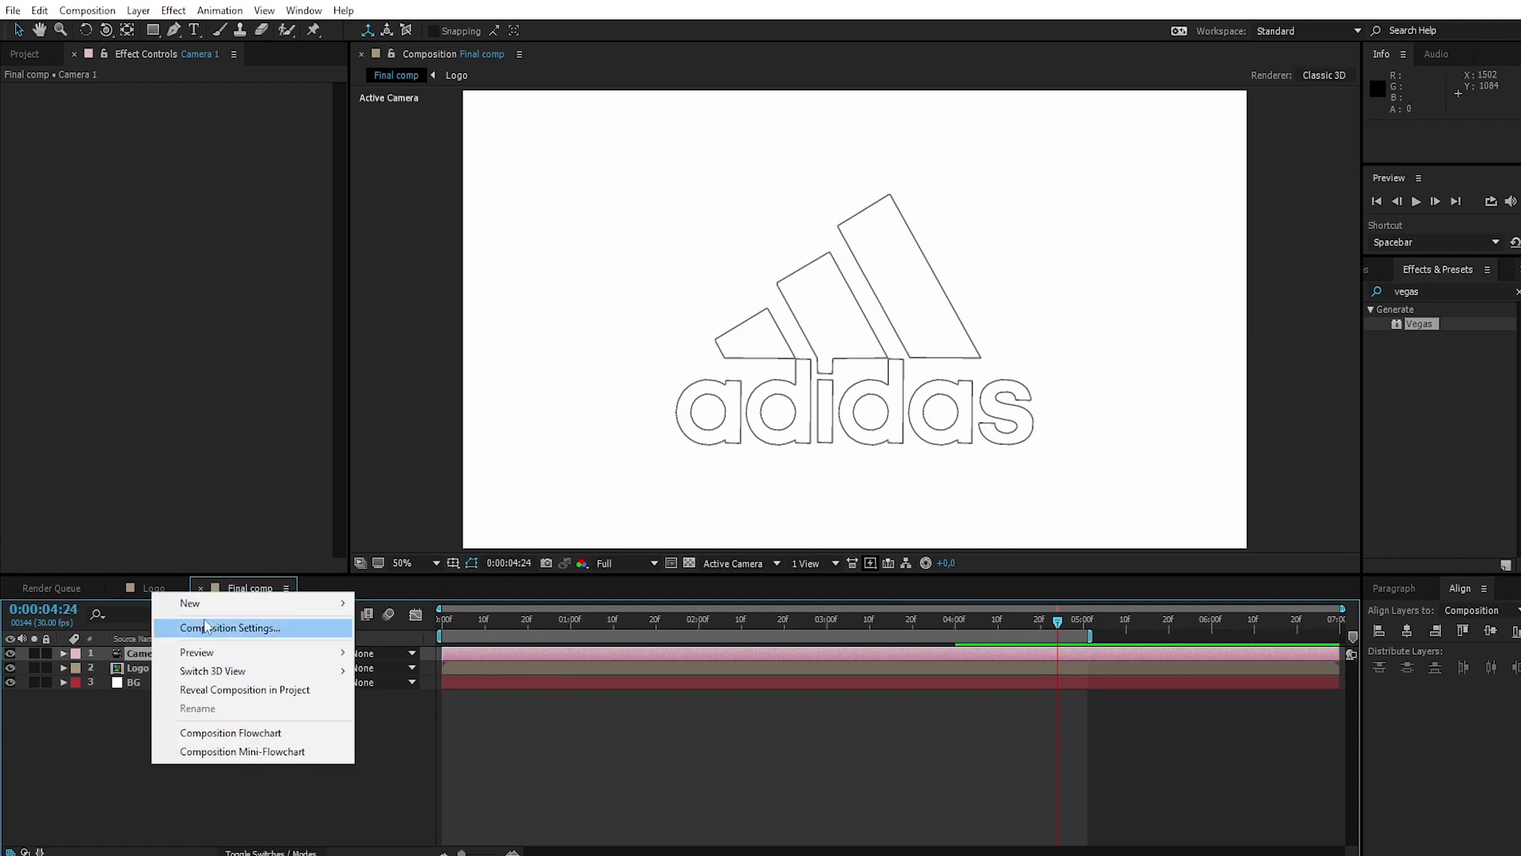
mouse_move(221, 601)
click(420, 703)
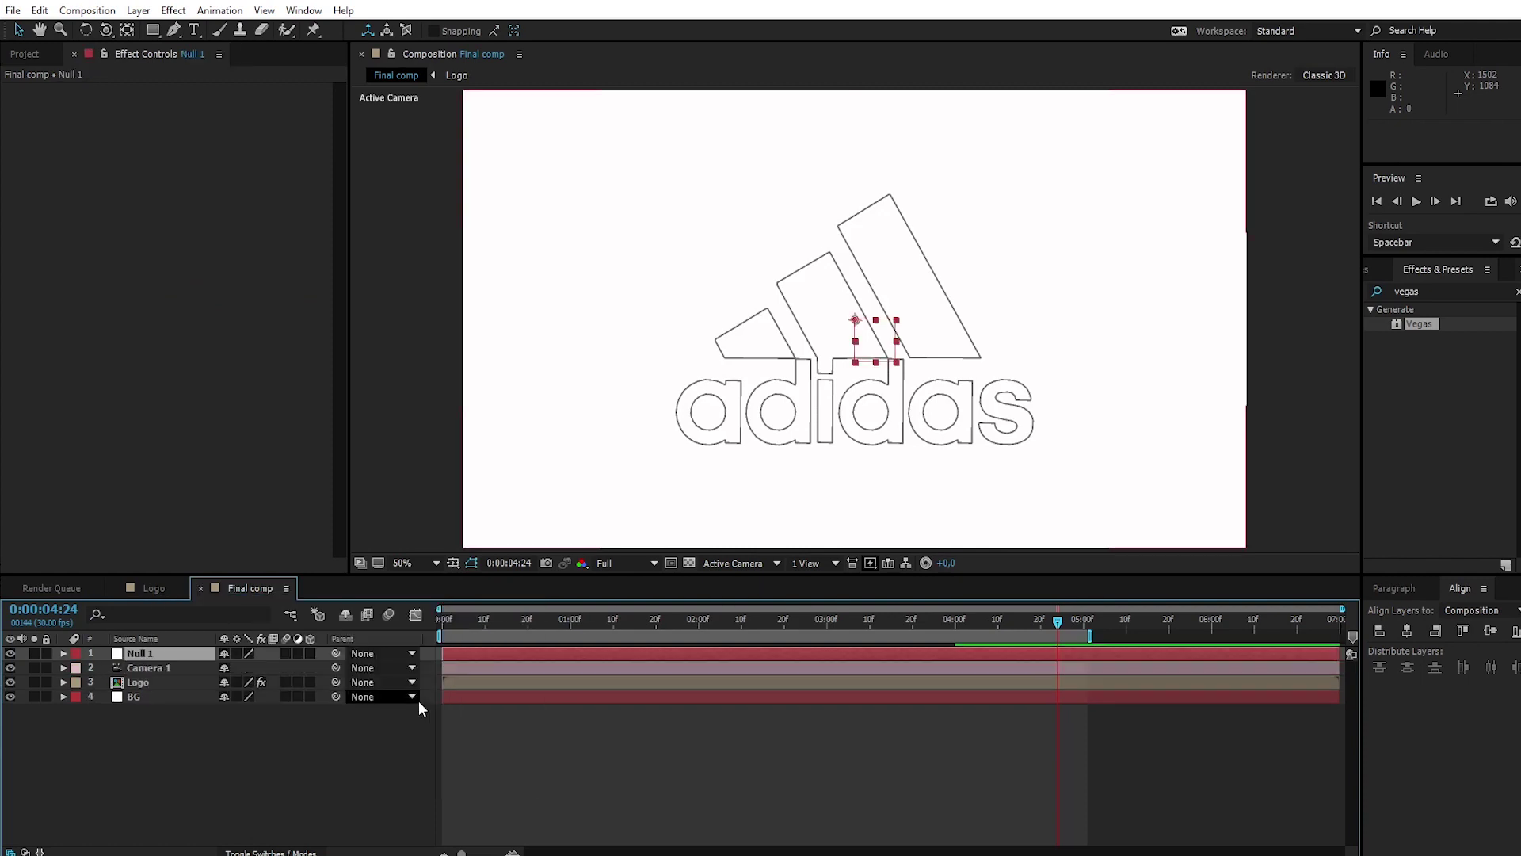
- Make the Logo layer 3D and orbit the camera vertically so the logo appears tilted back in perspective
click(142, 685)
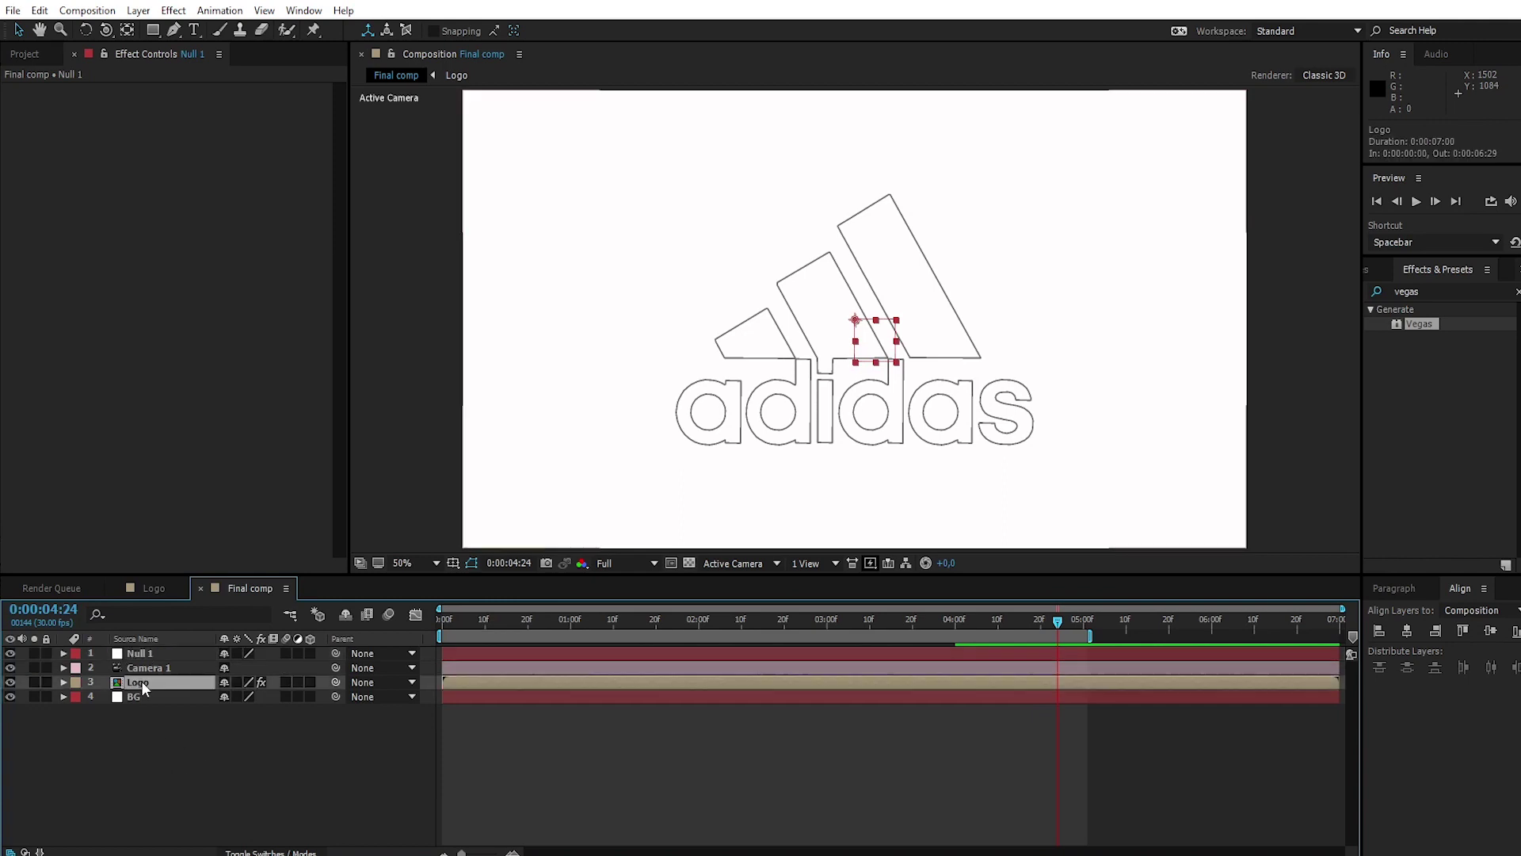
click(311, 682)
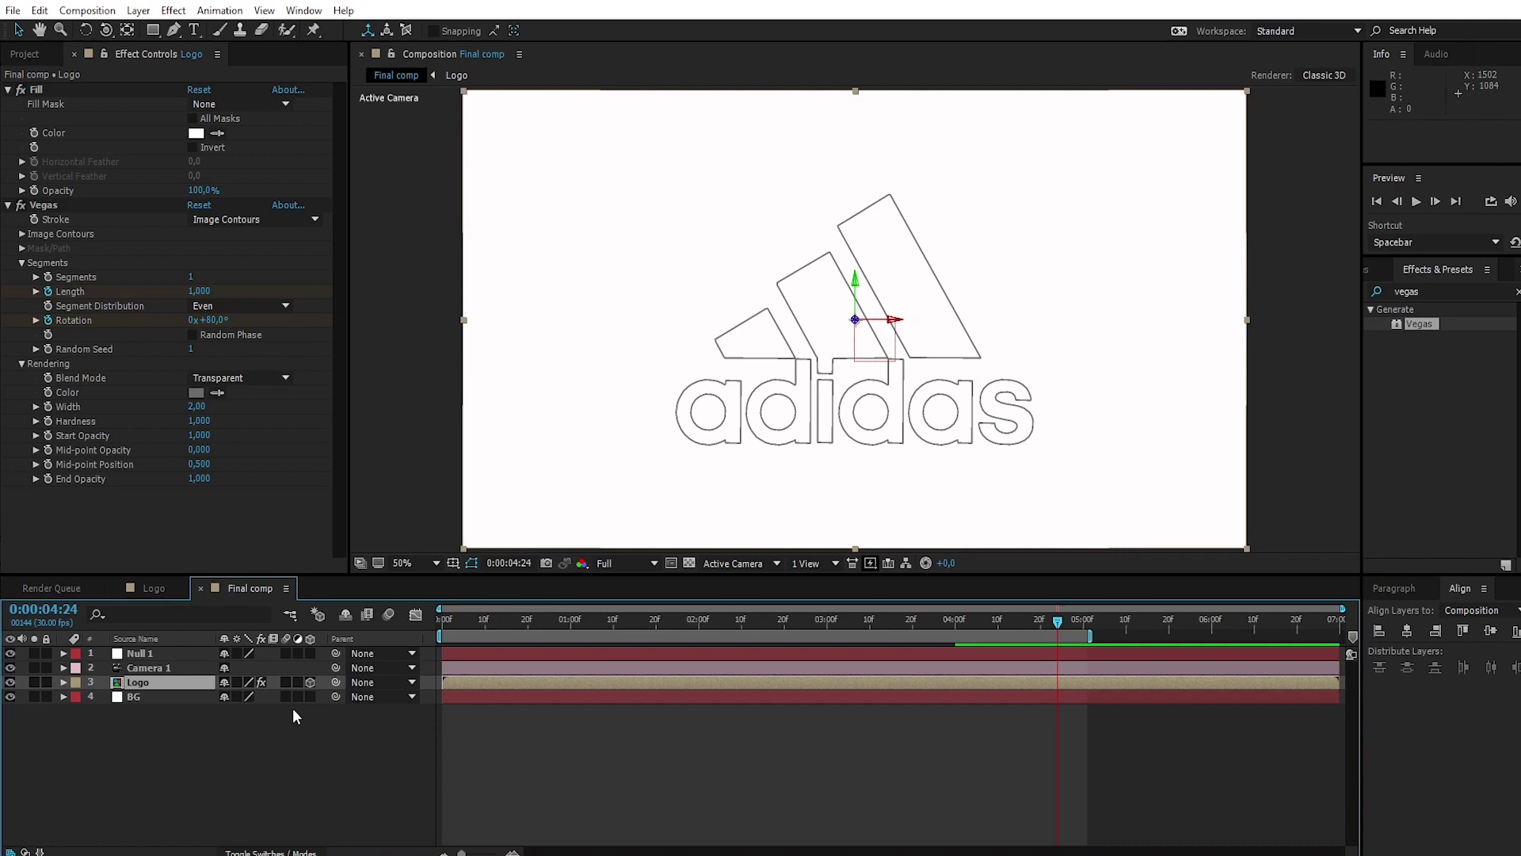
click(106, 31)
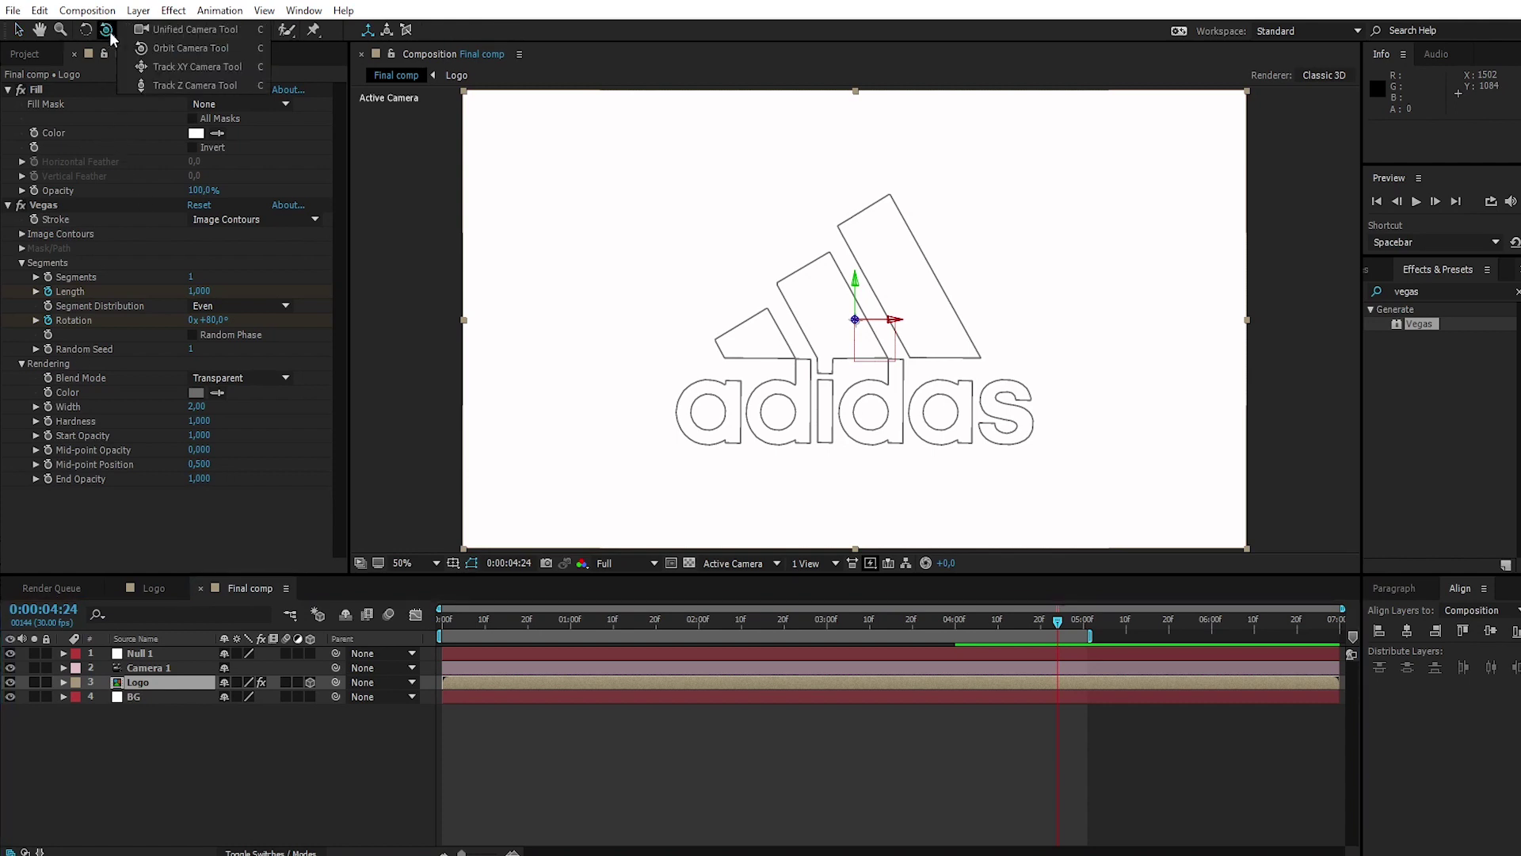
click(192, 49)
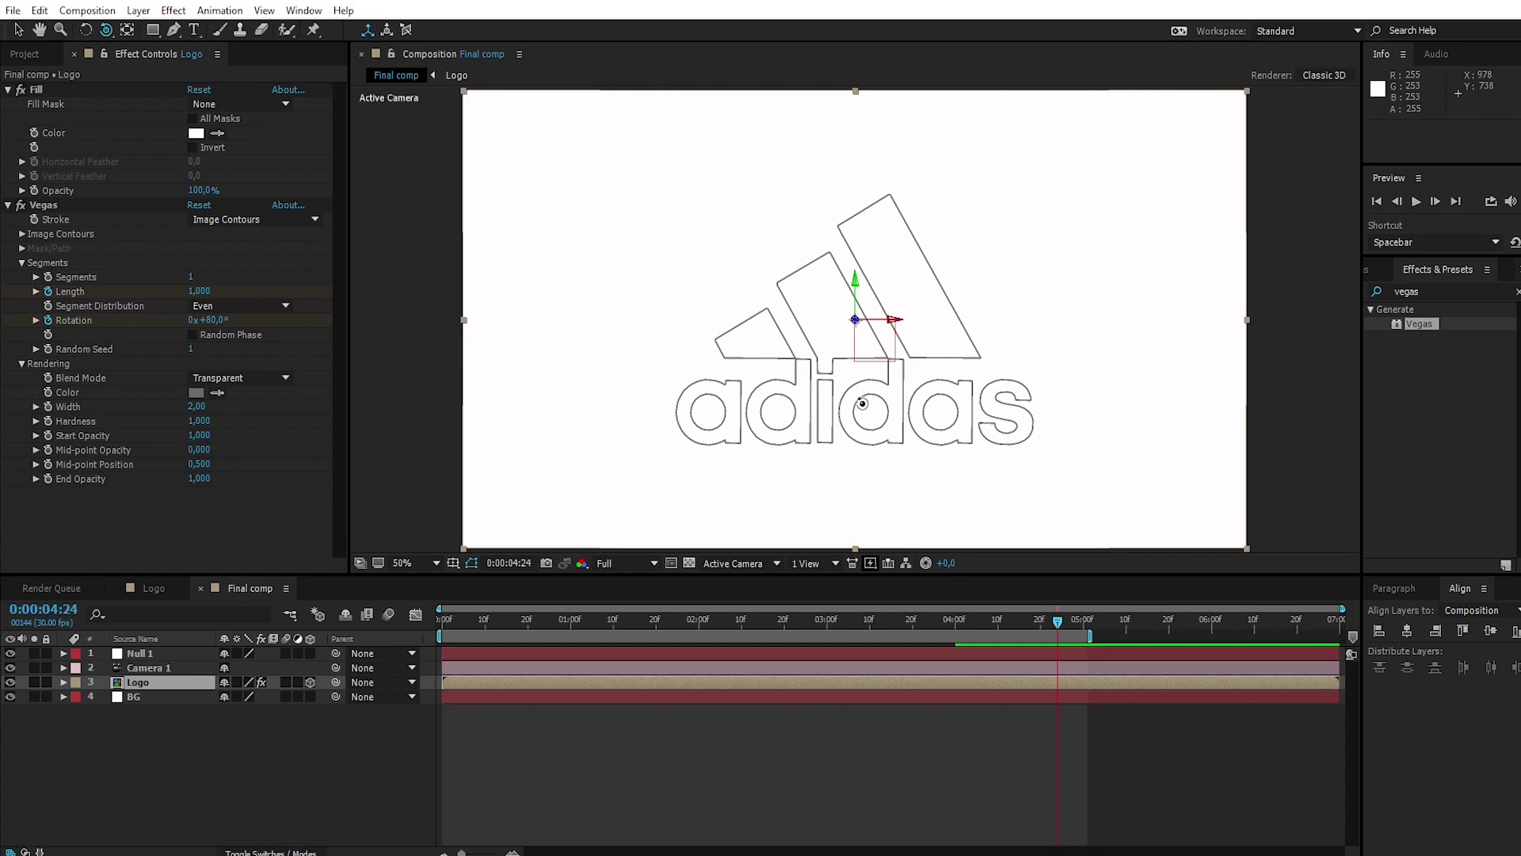
drag(863, 398, 862, 313)
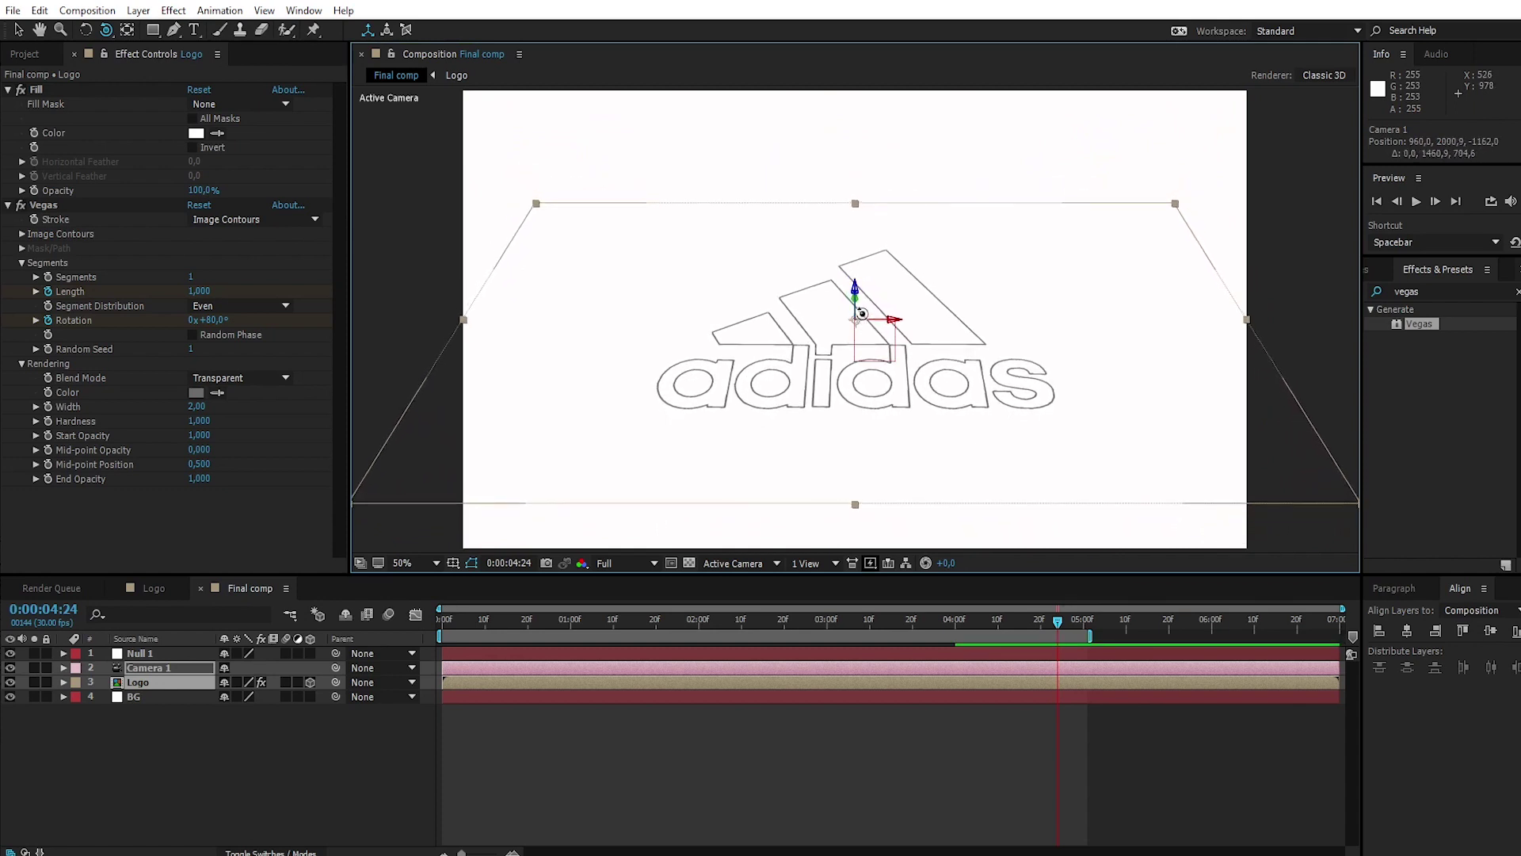
click(716, 511)
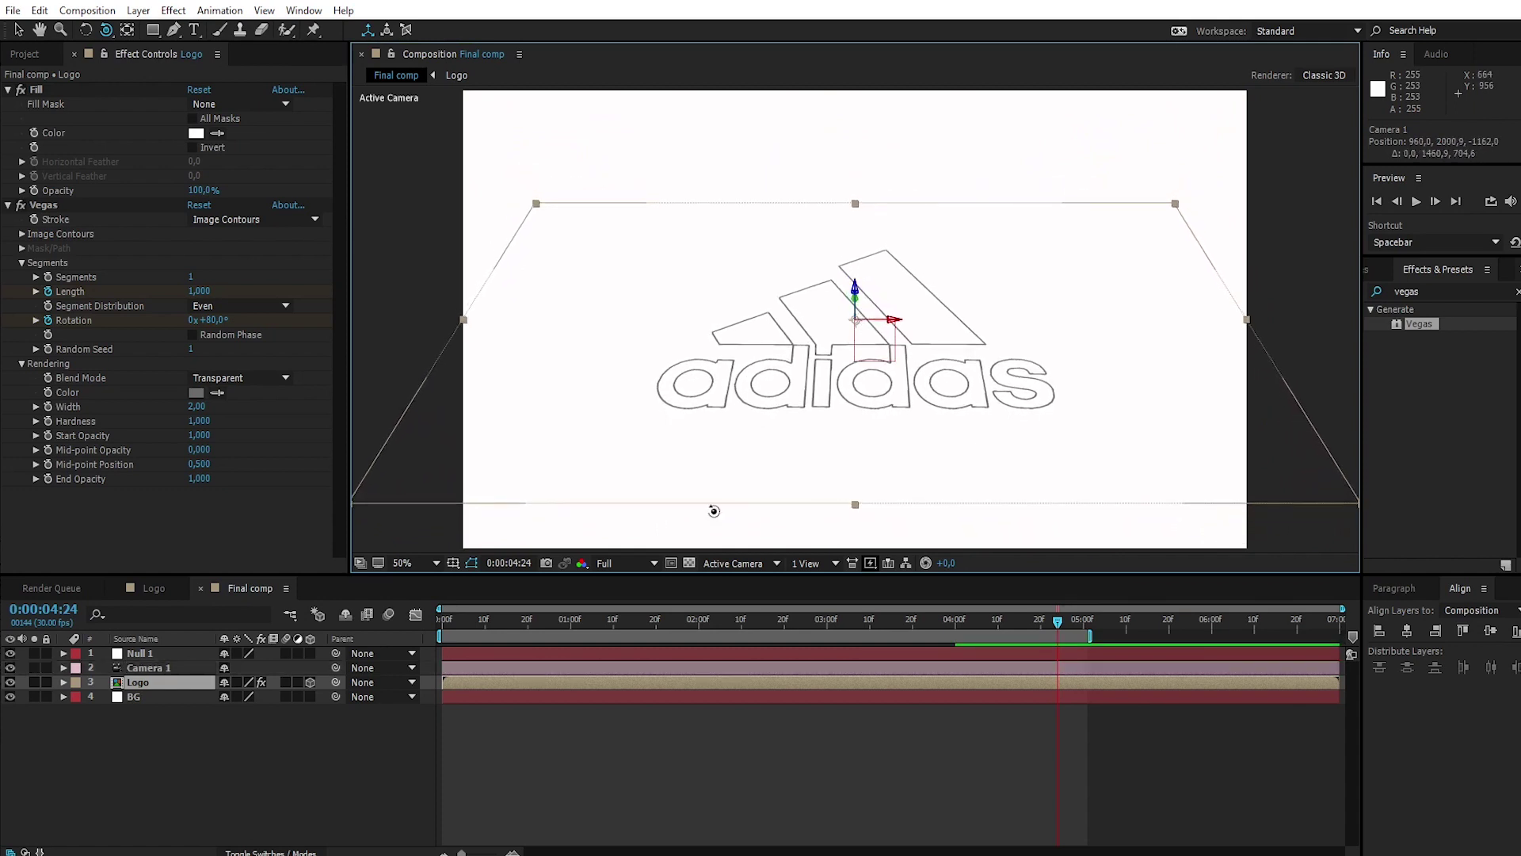
- Reveal the Logo layer's Position property and separate it into individual X, Y and Z dimensions
click(164, 756)
click(167, 688)
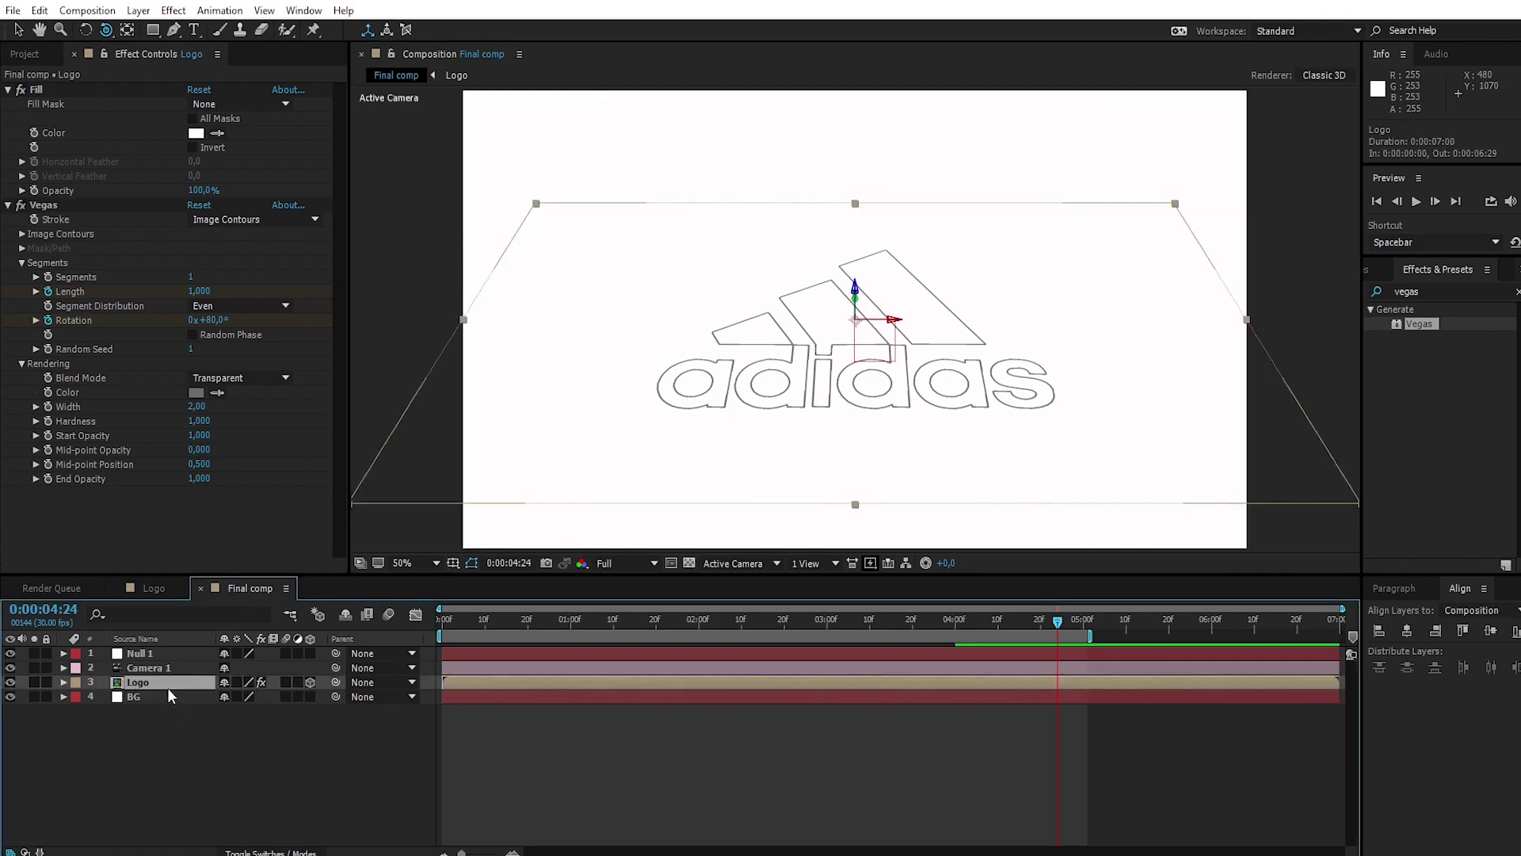
key(p)
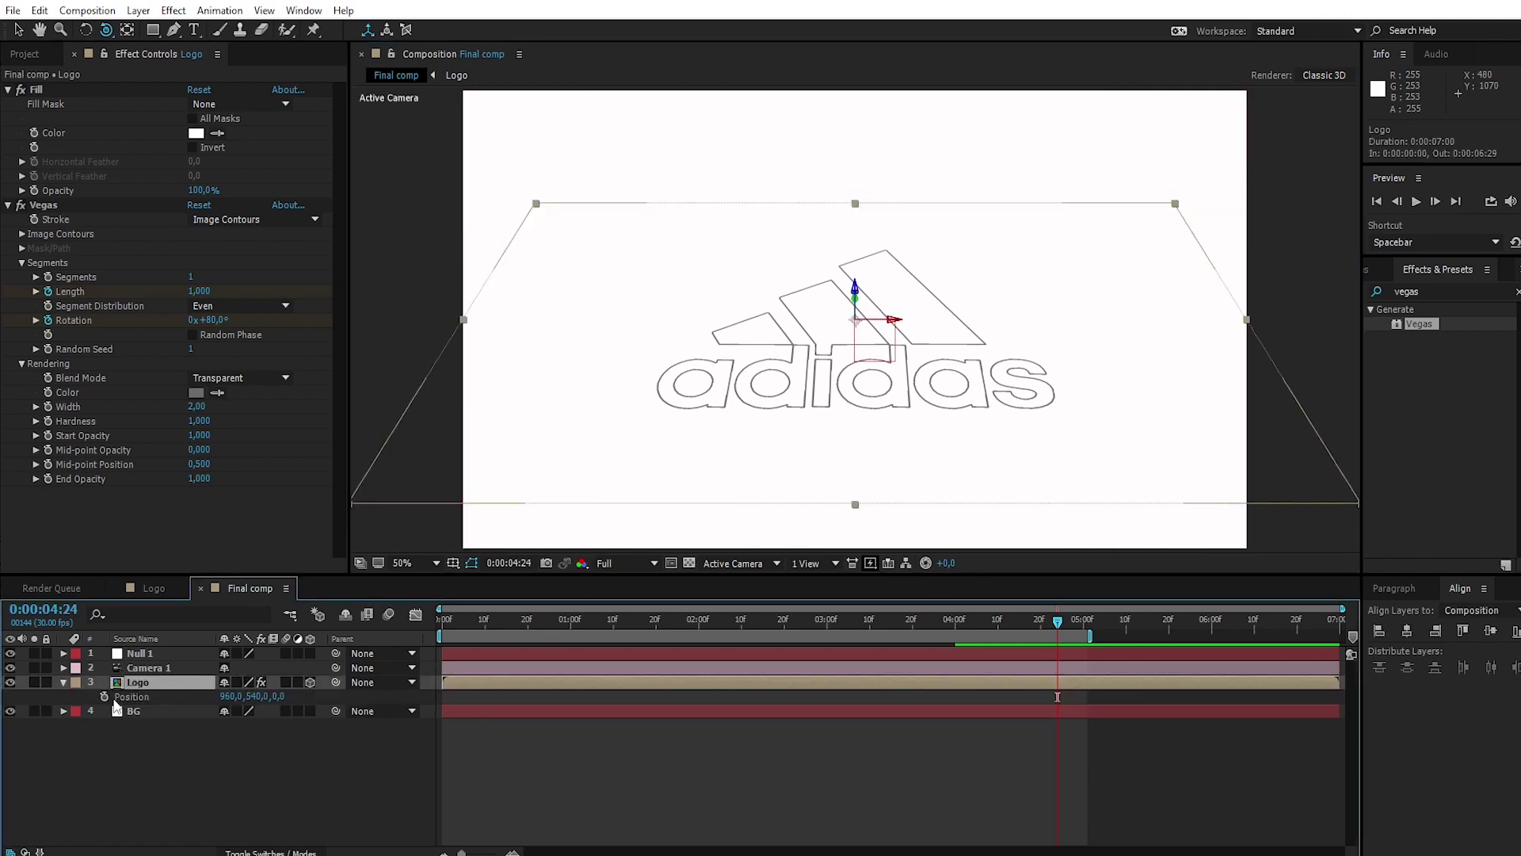
right_click(143, 696)
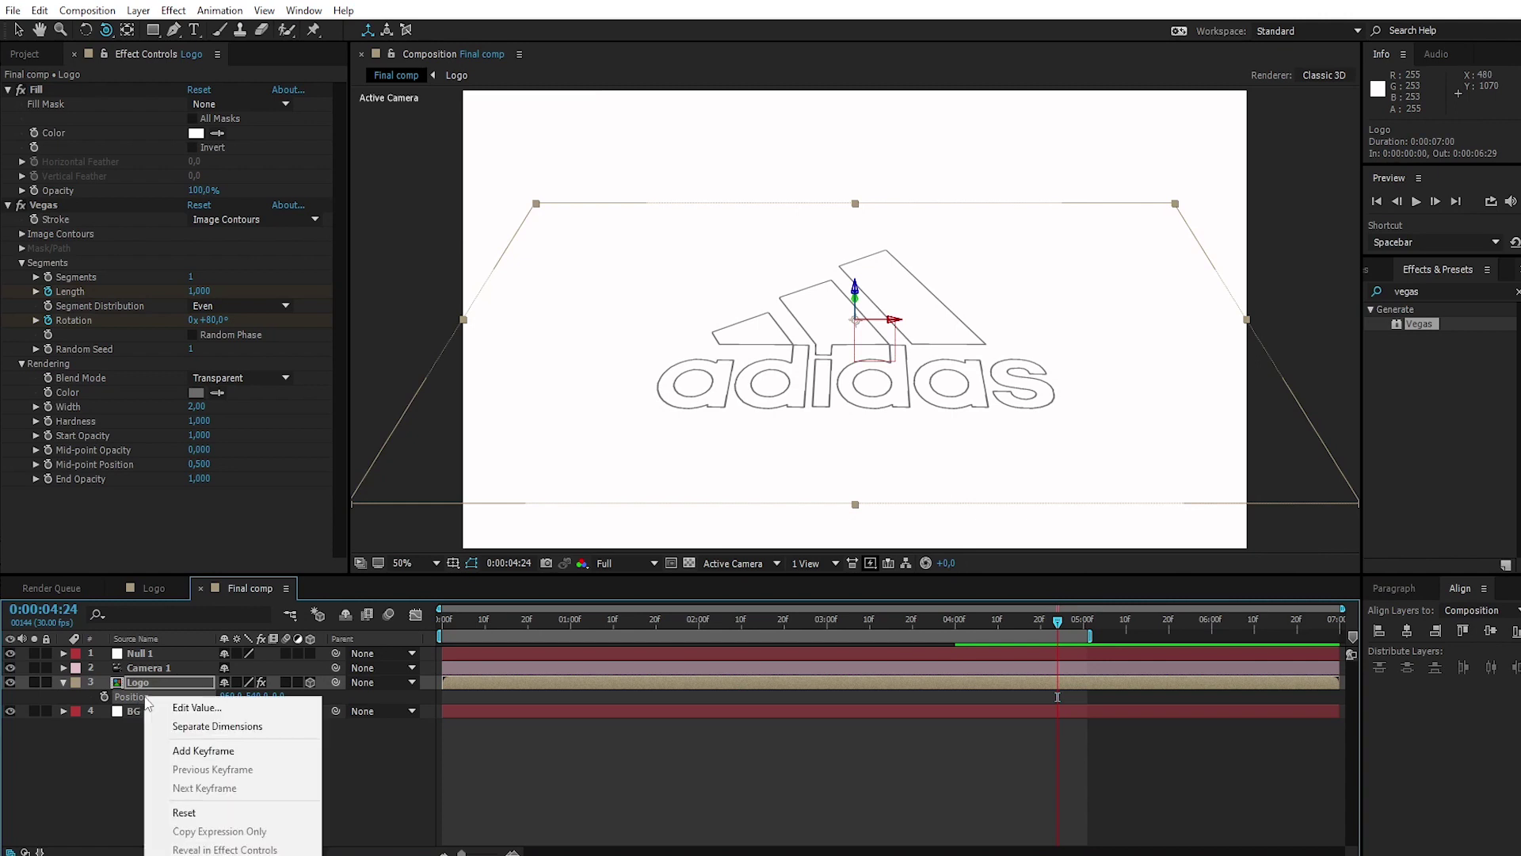
click(201, 727)
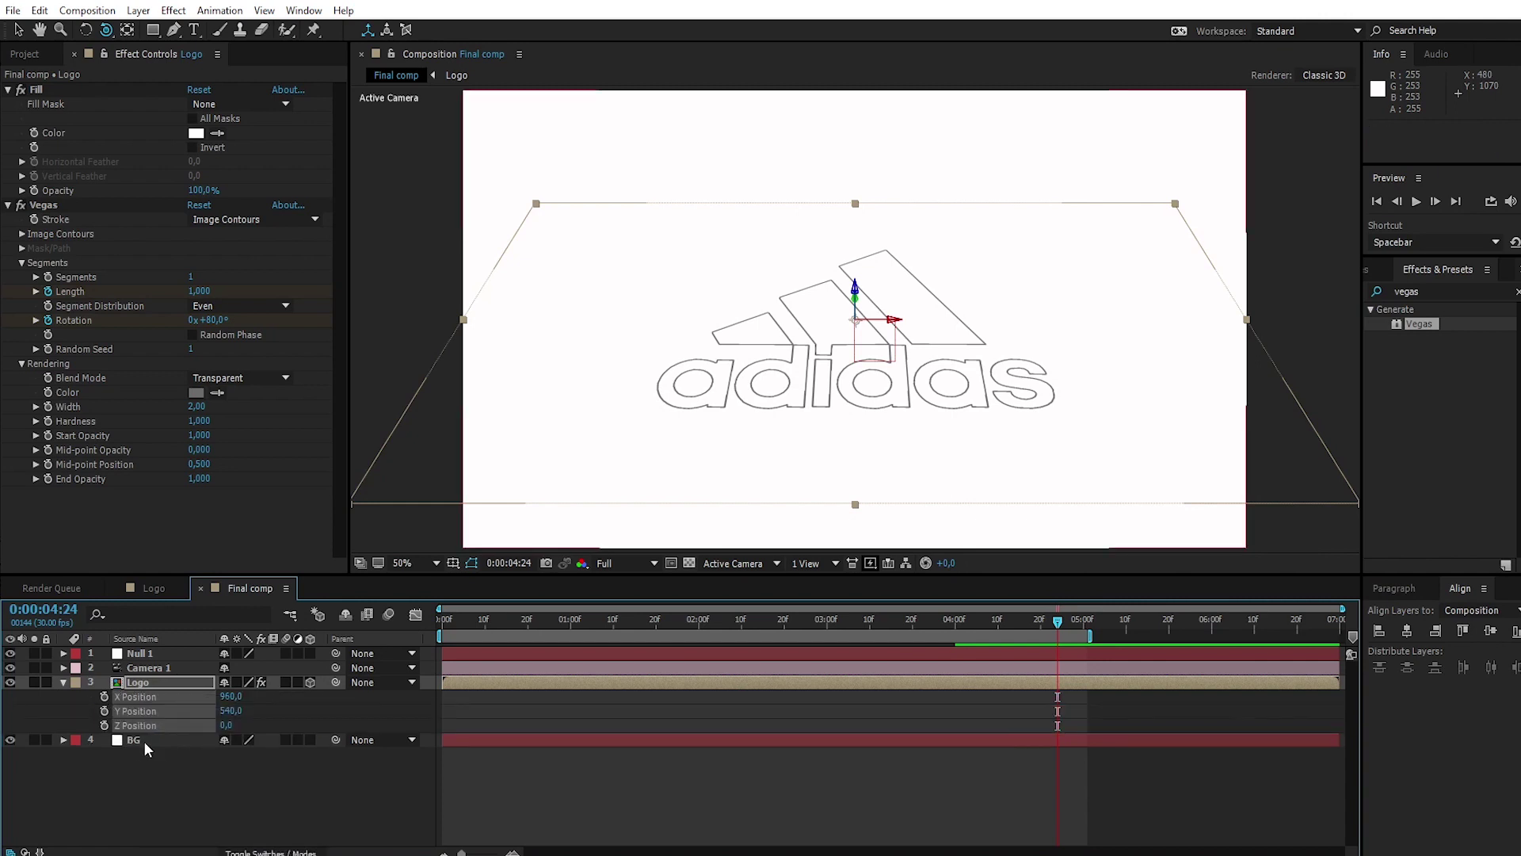
click(147, 777)
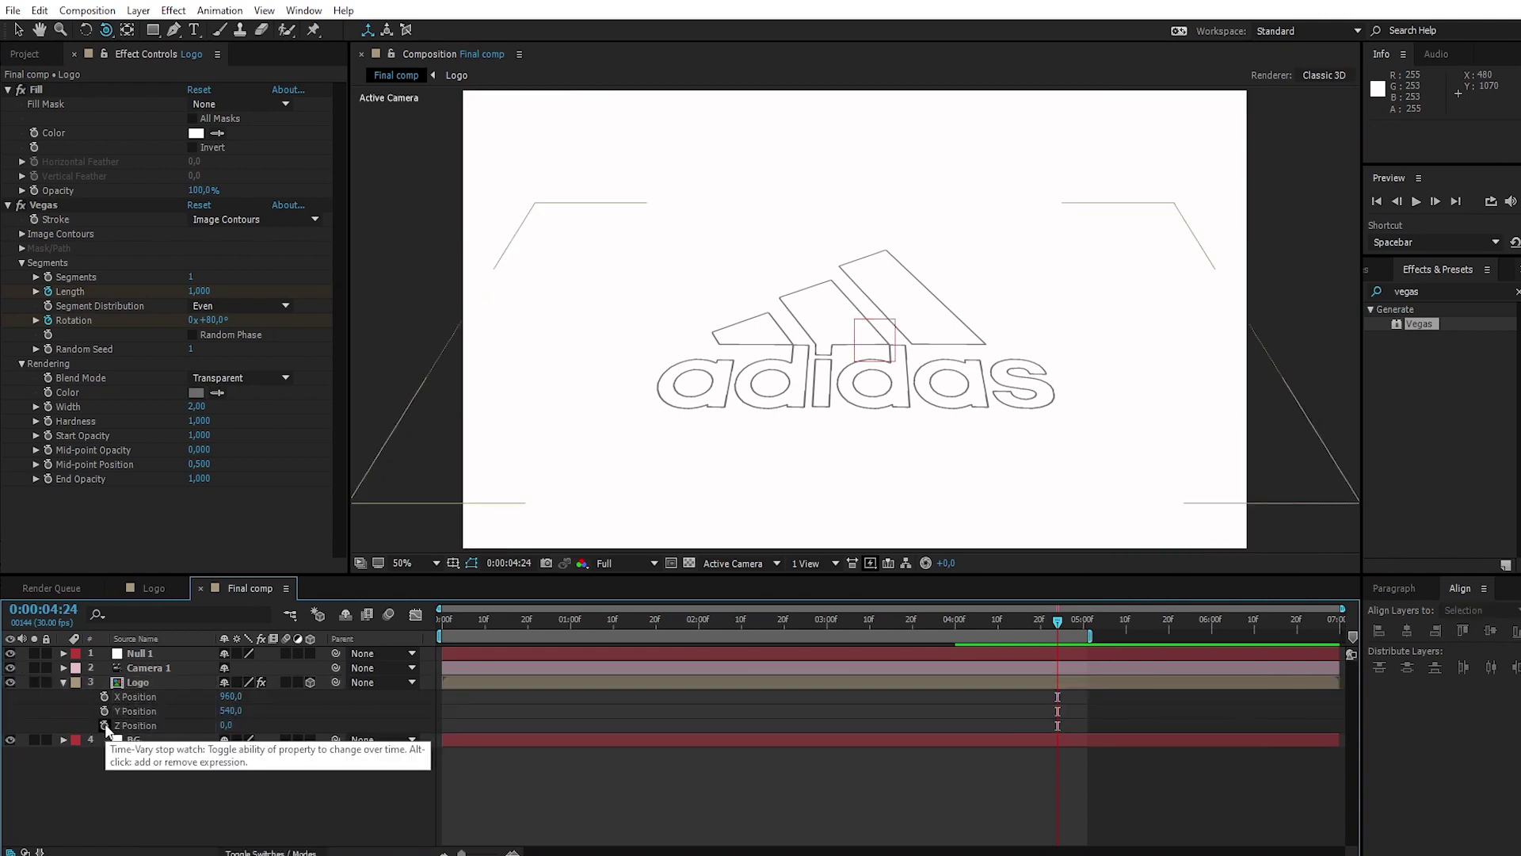
- Add the expression index to the Logo layer's Z Position and collapse the layer's properties
alt+click(104, 726)
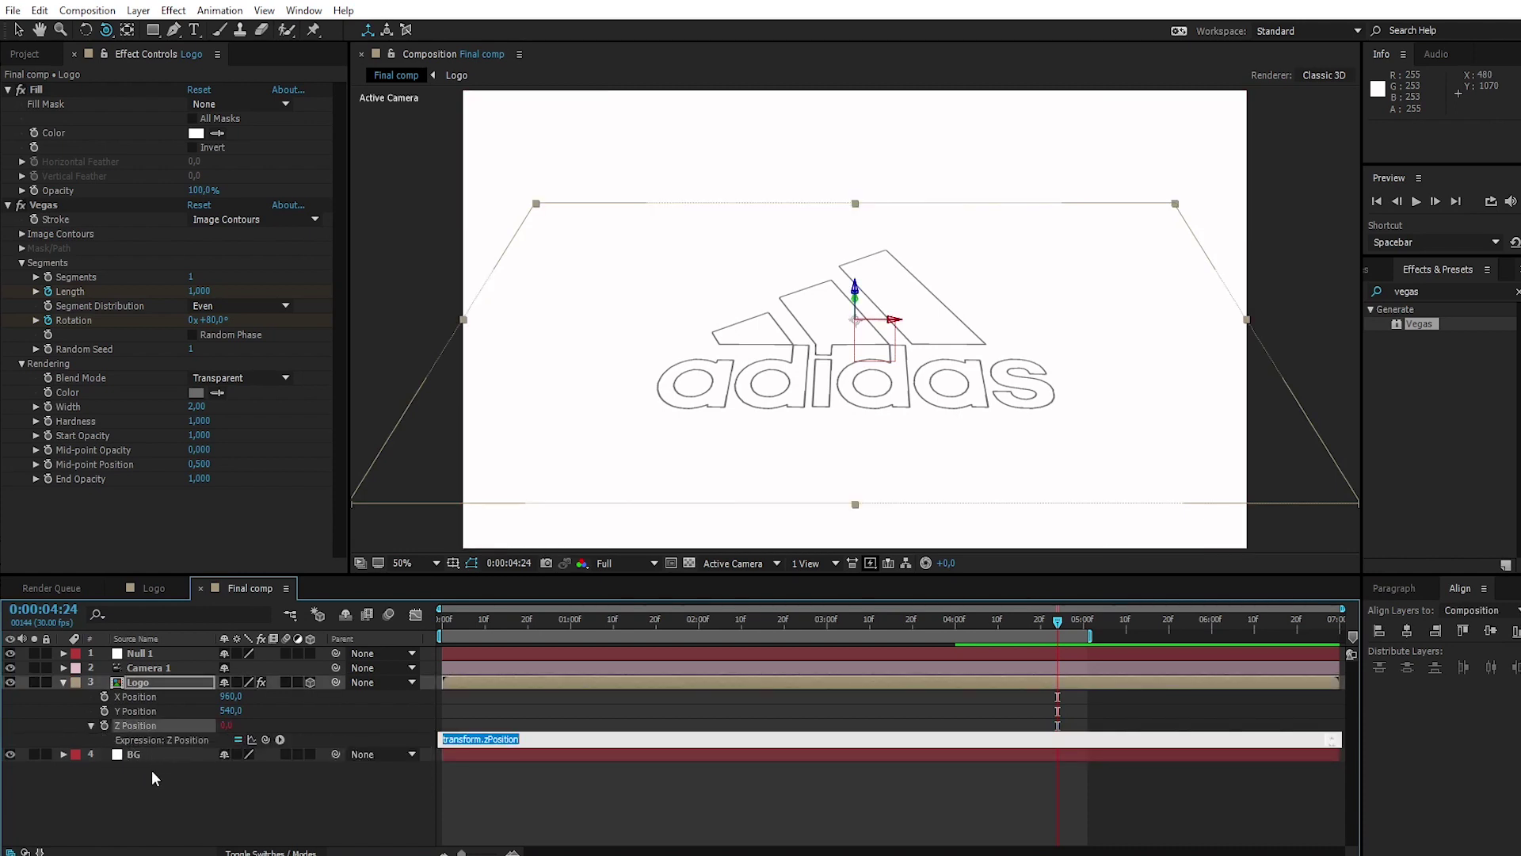
key(BackSpace)
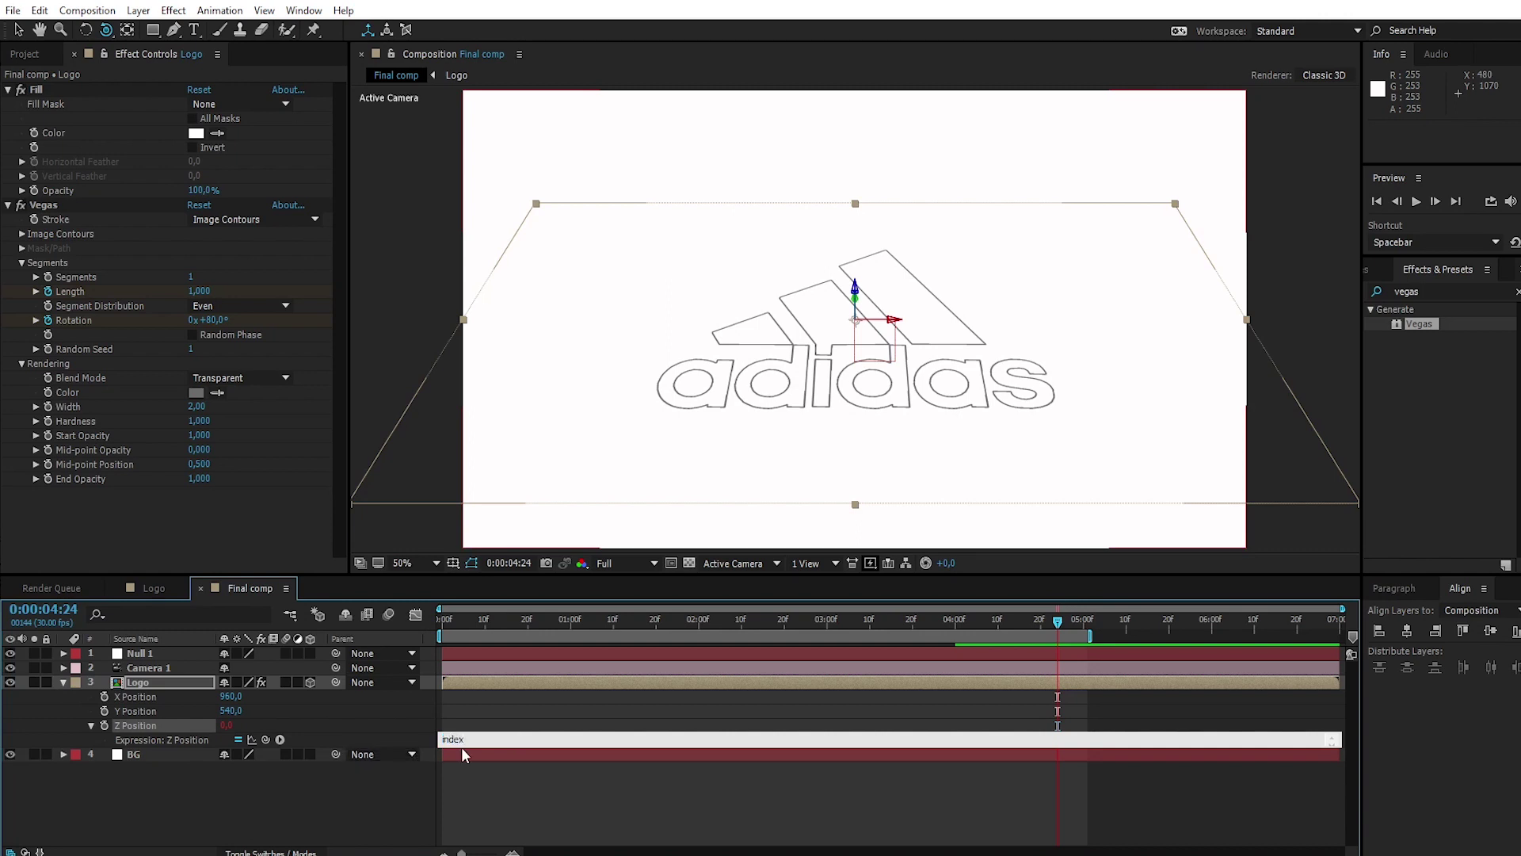
click(519, 812)
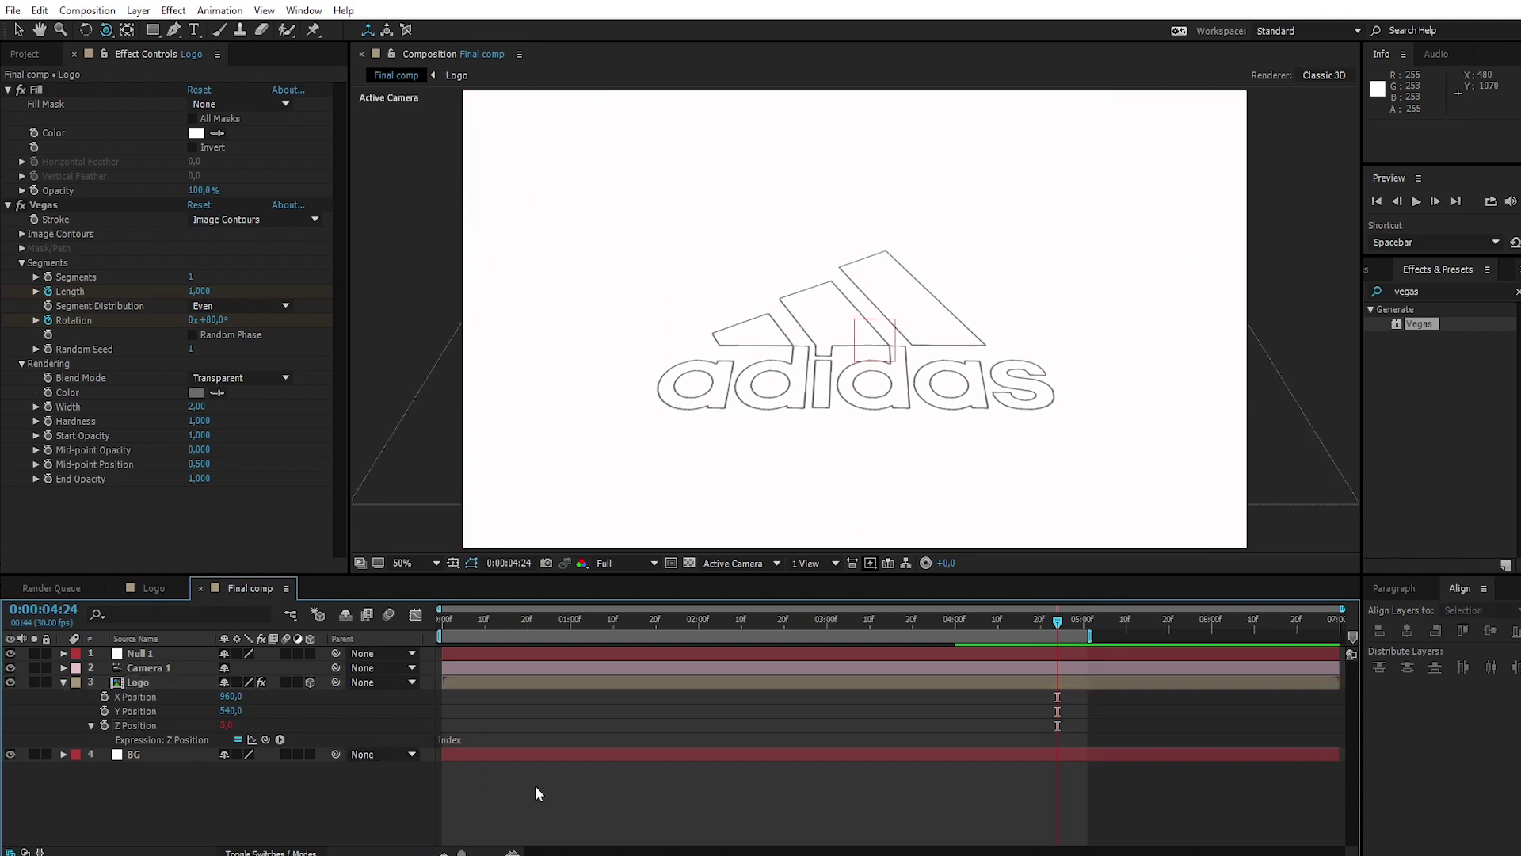
click(63, 682)
- Duplicate the Logo layer repeatedly until Final comp holds a stack of 26 Logo layers
click(139, 683)
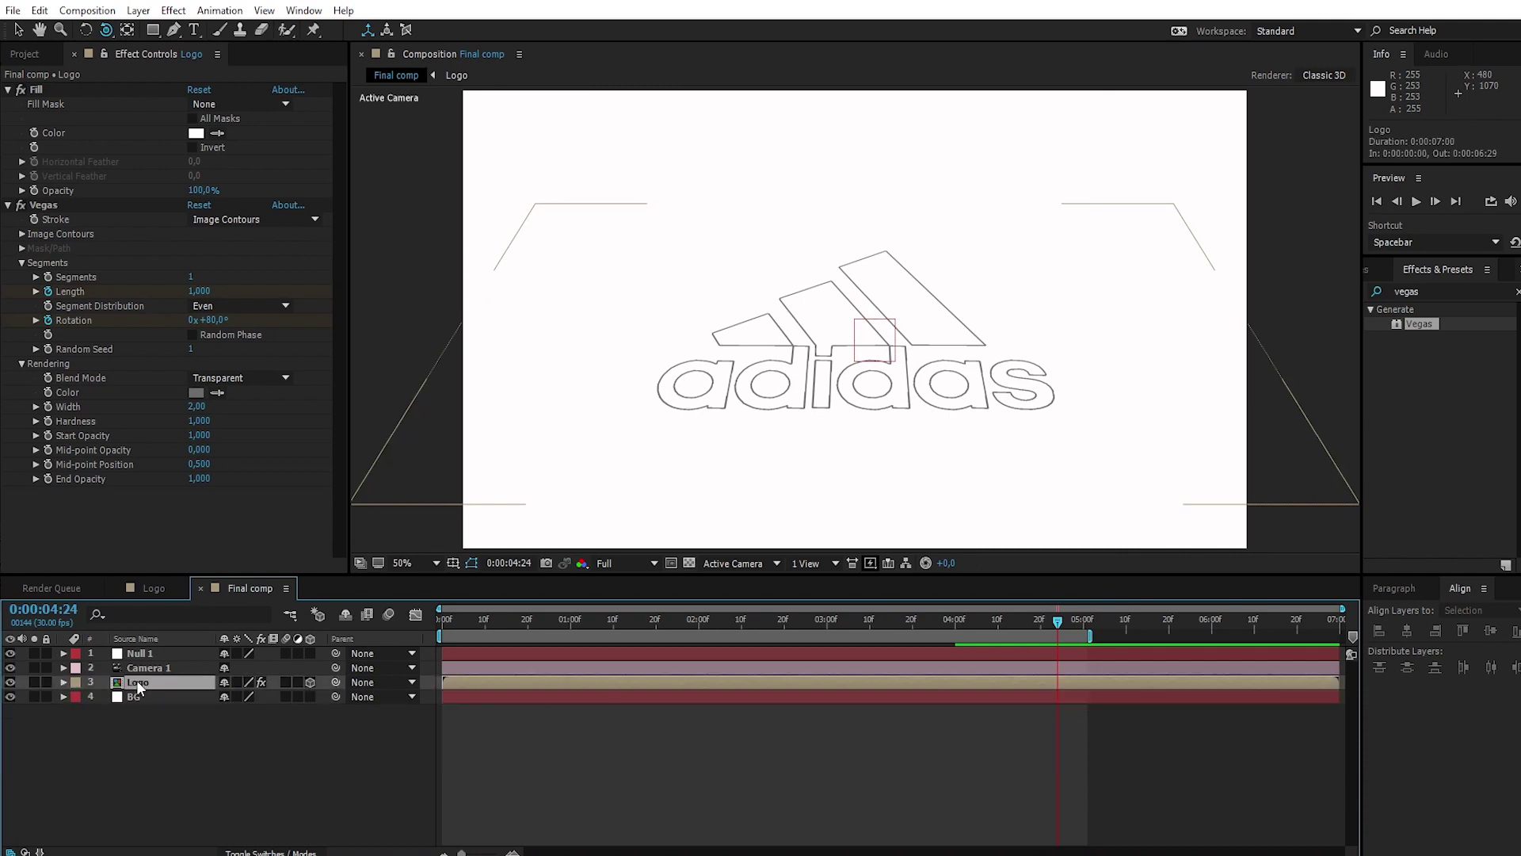
click(39, 11)
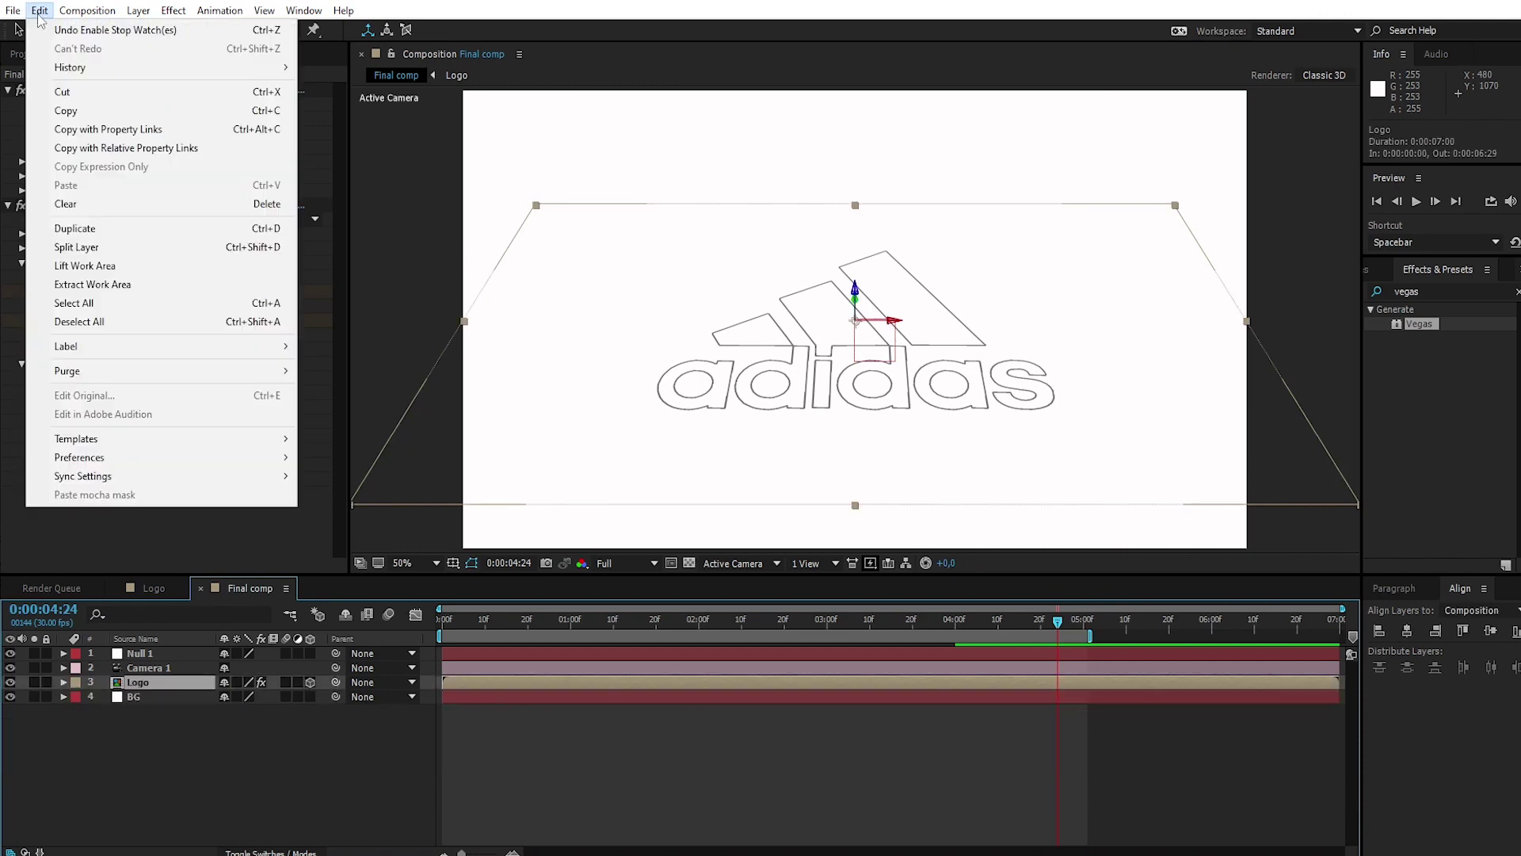
click(83, 228)
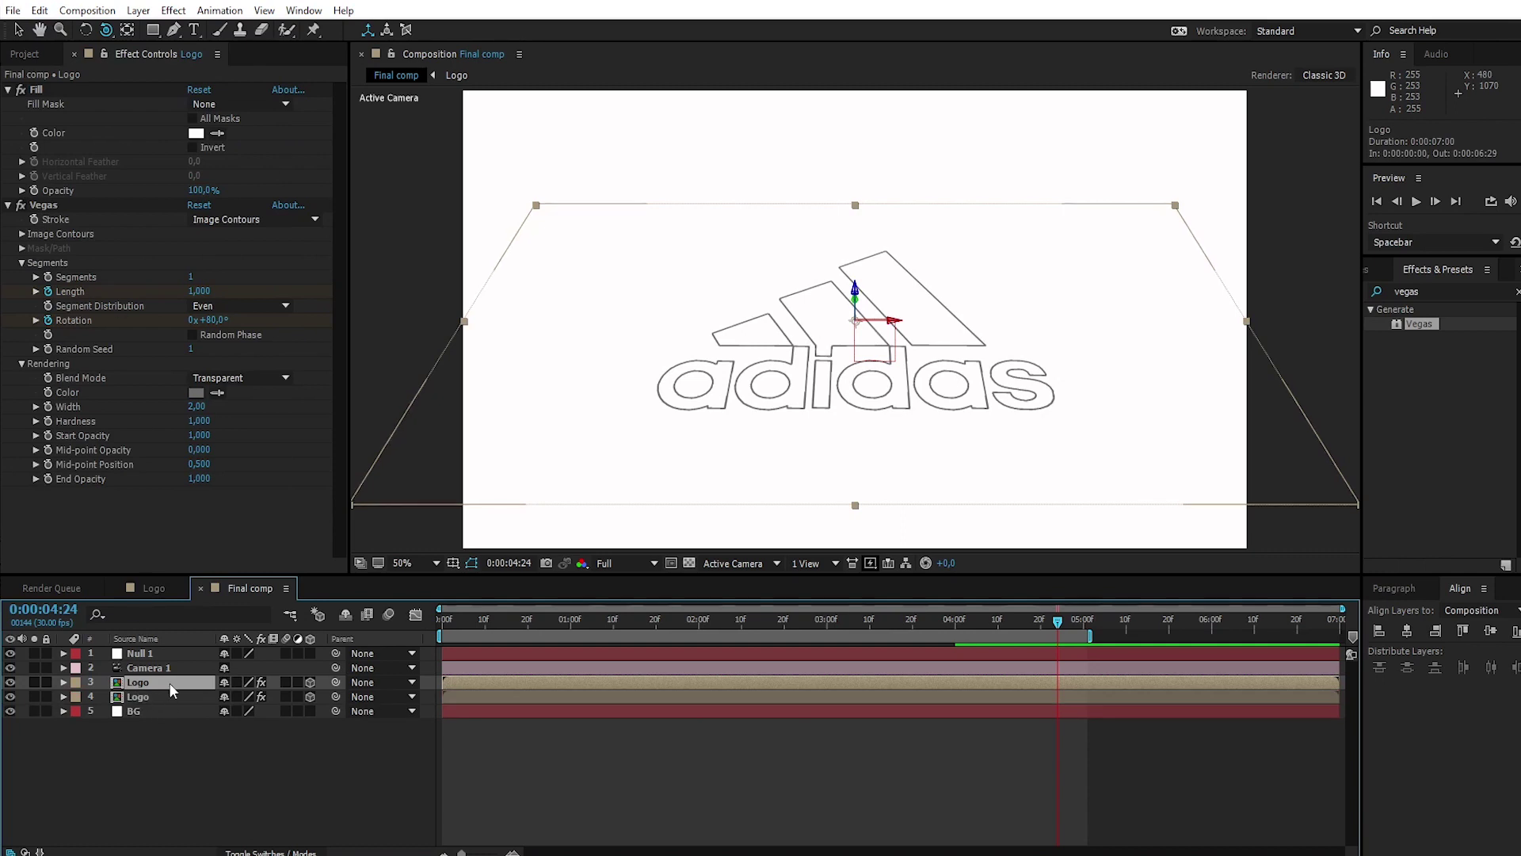
key(ctrl+d)
key(ctrl+d)
key(ctrl+d)
key(ctrl+d)
key(ctrl+d)
key(ctrl+d)
key(ctrl+d)
key(ctrl+d)
key(ctrl+d)
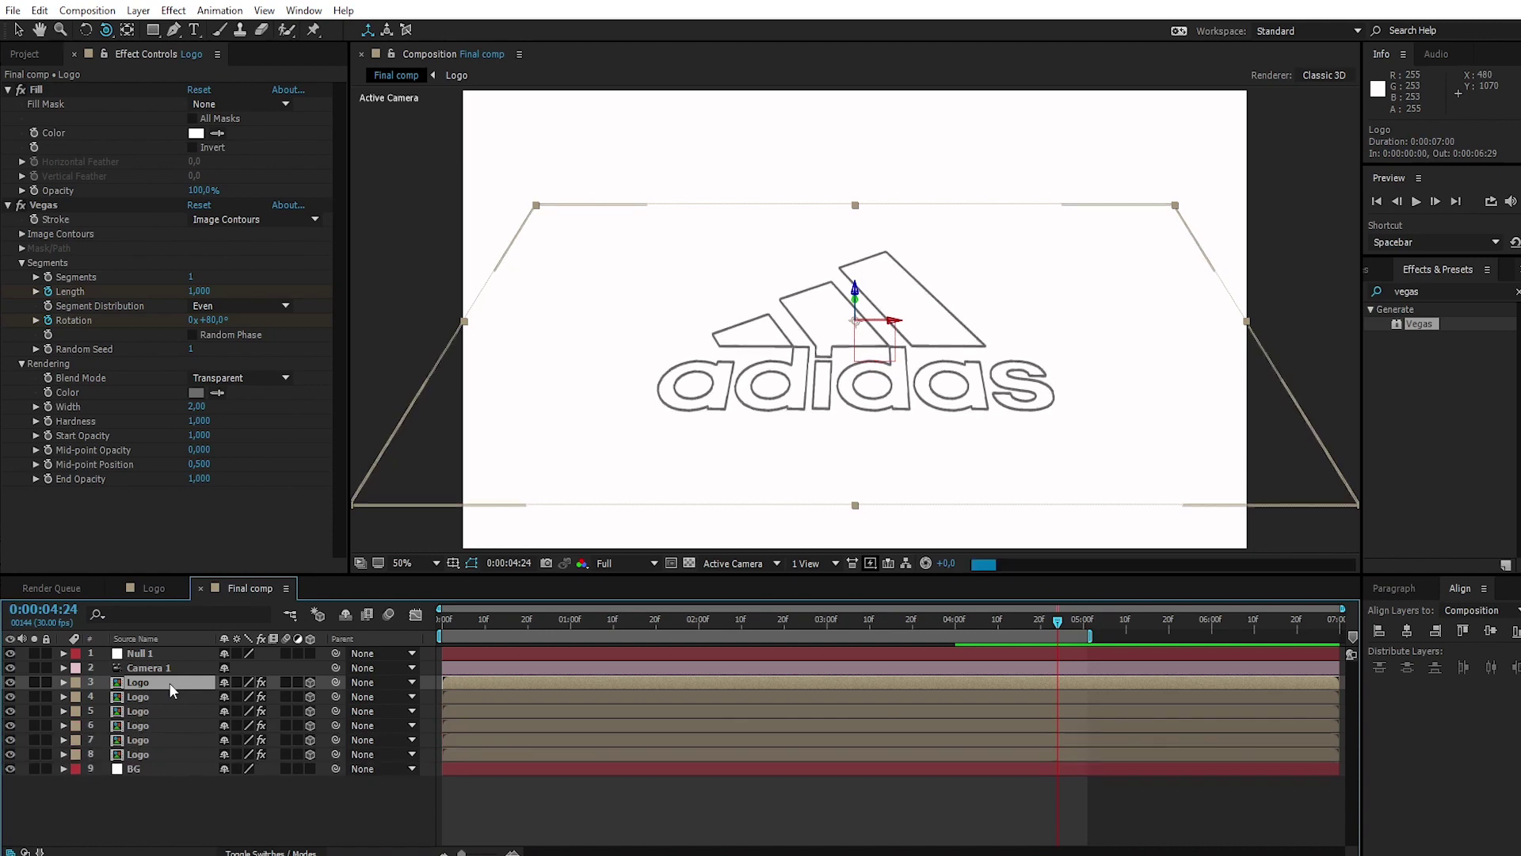
key(ctrl+d)
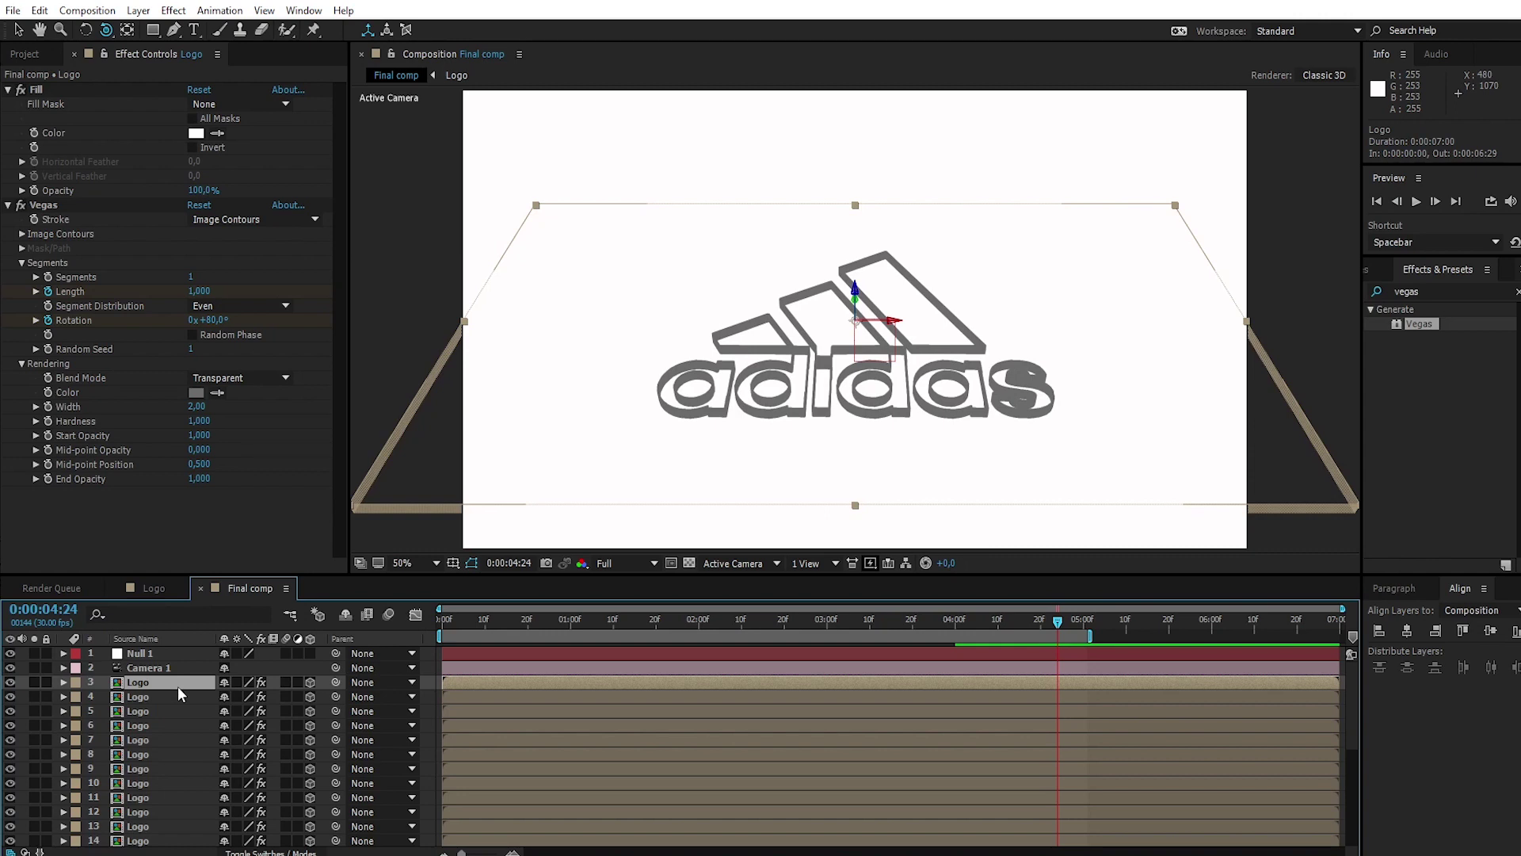
- Set the Vegas stroke color of the topmost Logo layer to near-white FEFAFA
click(197, 392)
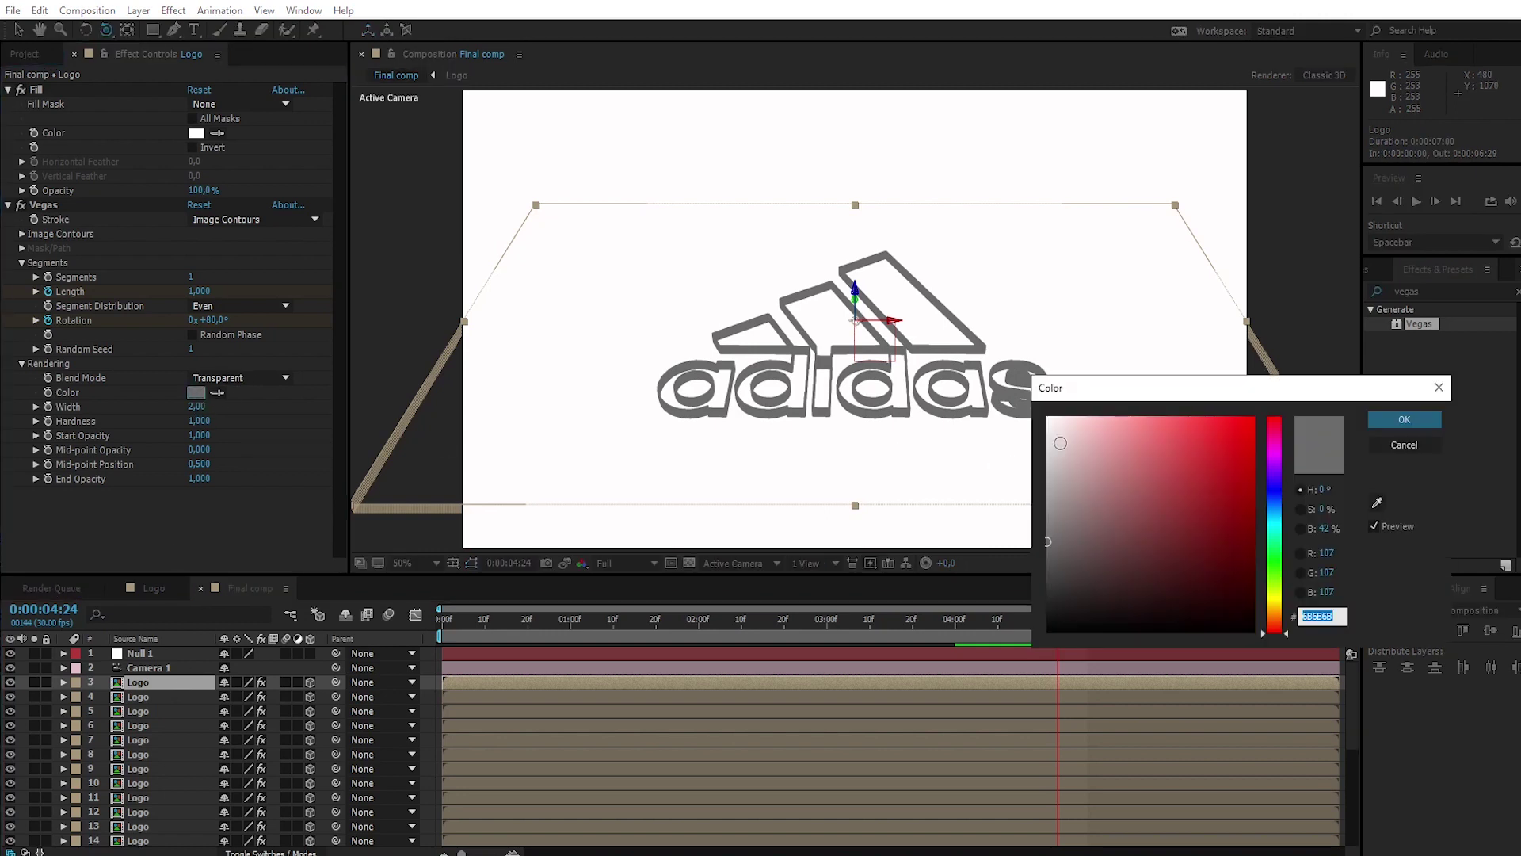
click(1051, 417)
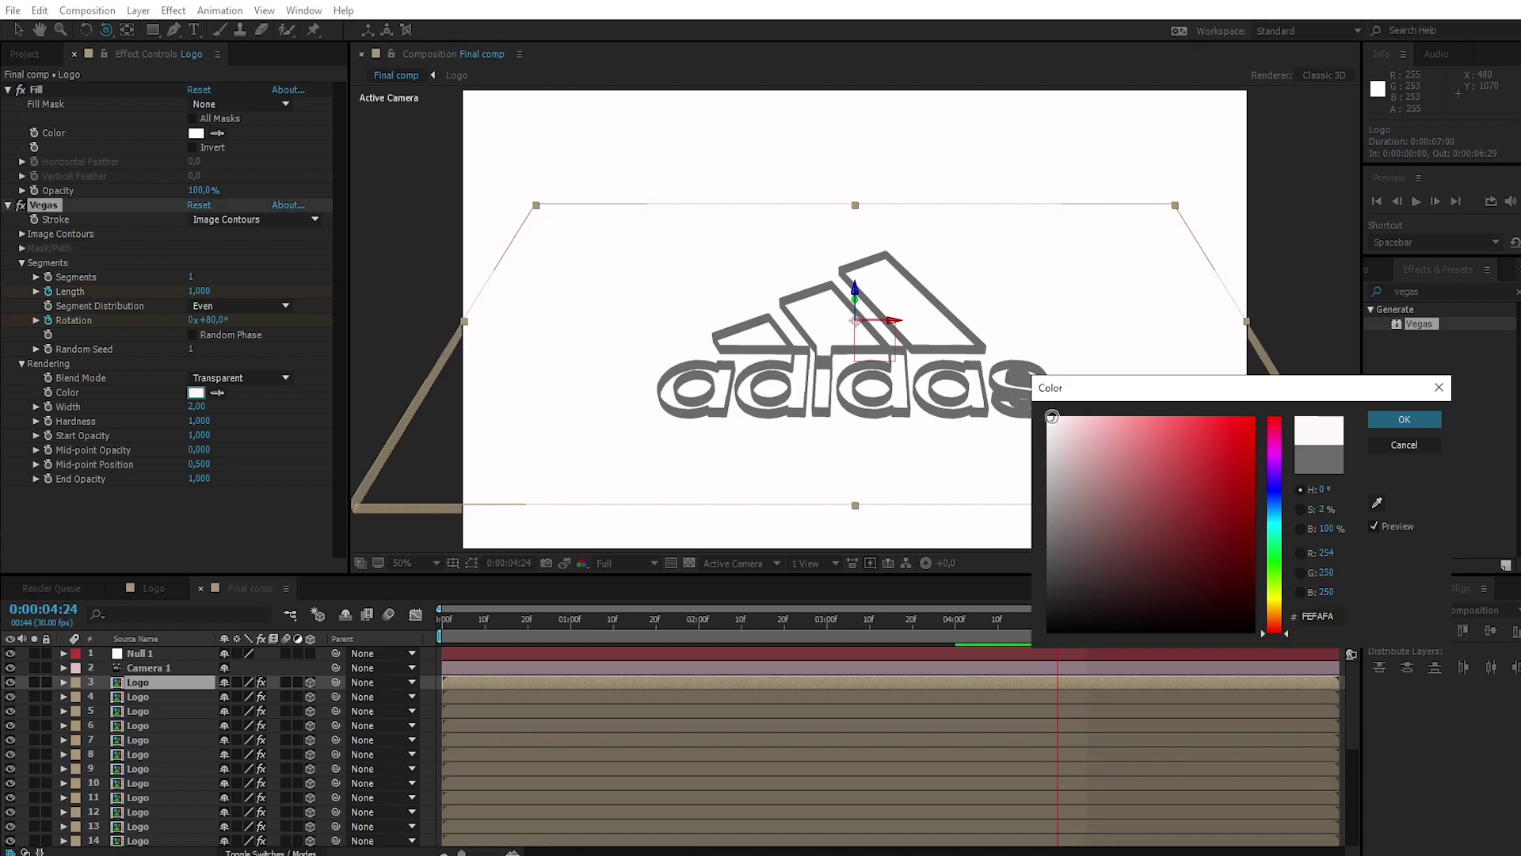
click(1404, 420)
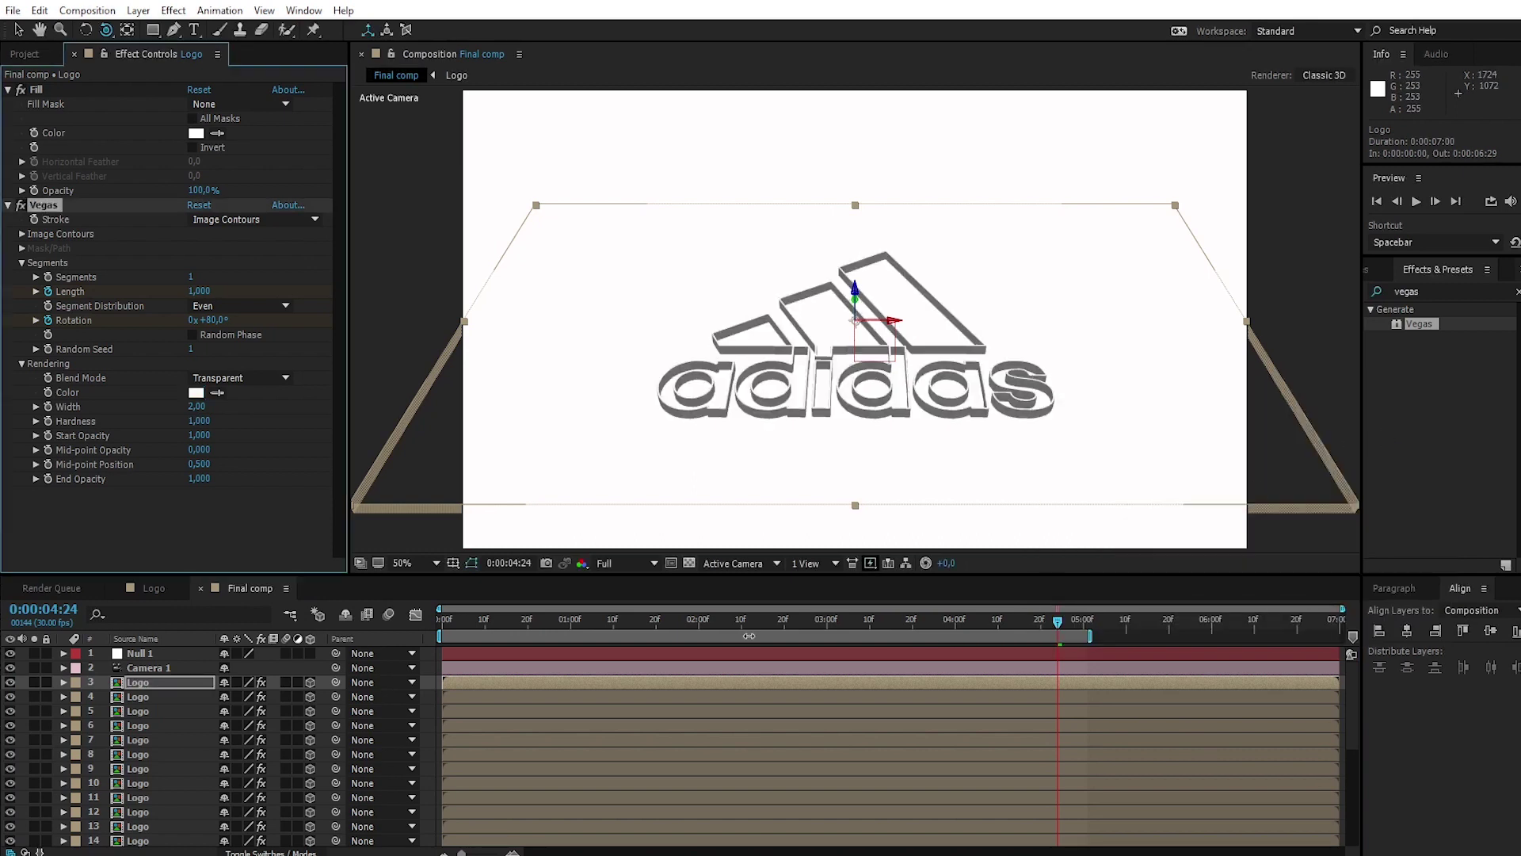
- Set the Vegas stroke color of the lowest Logo layer, just above BG, to a very dark gray
scroll(150, 810, down, 5)
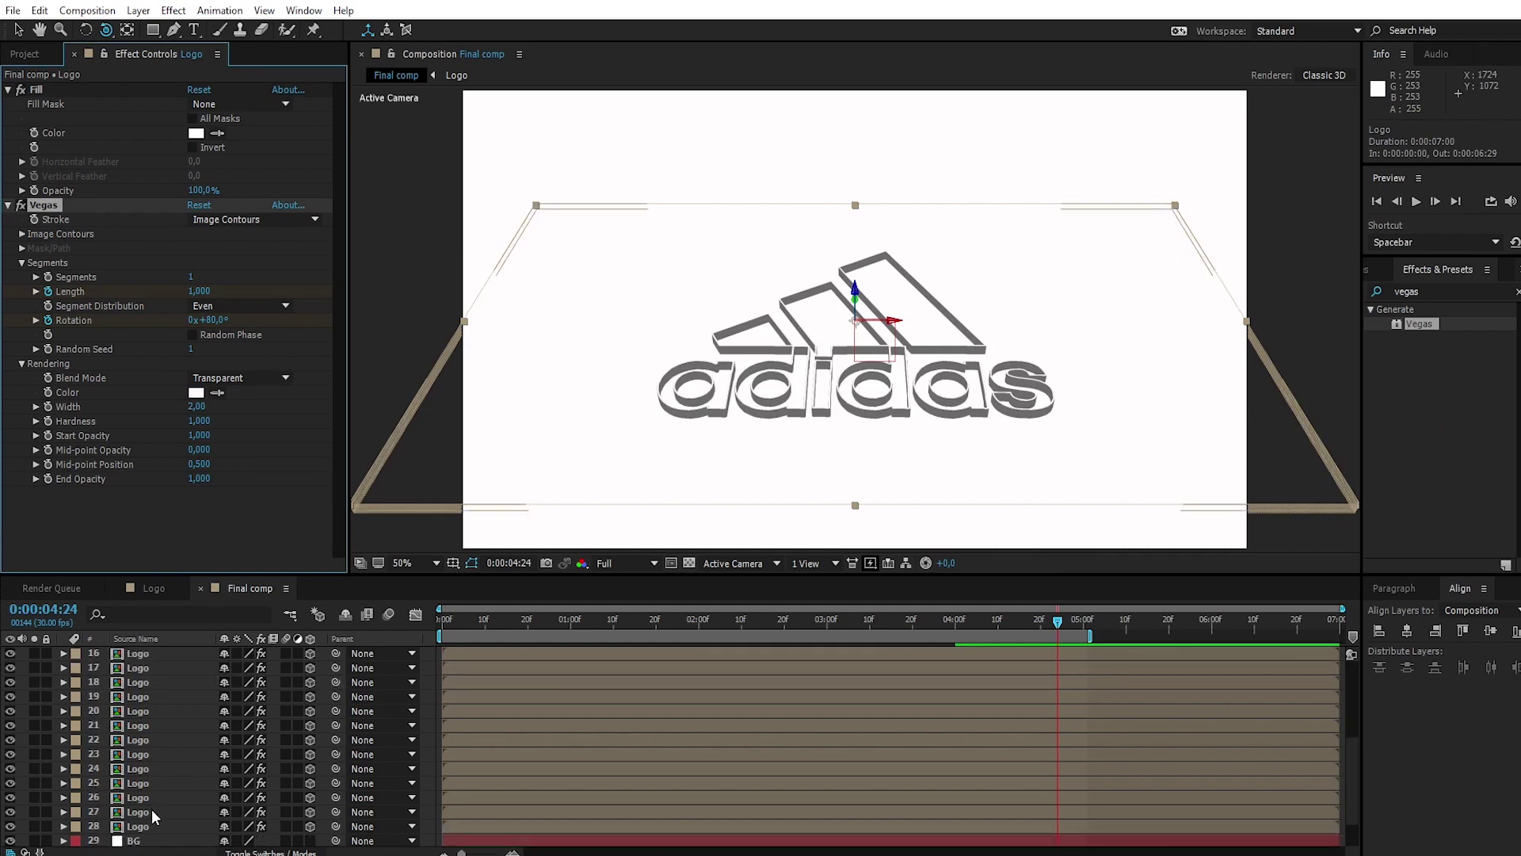
click(146, 825)
click(198, 392)
click(1051, 593)
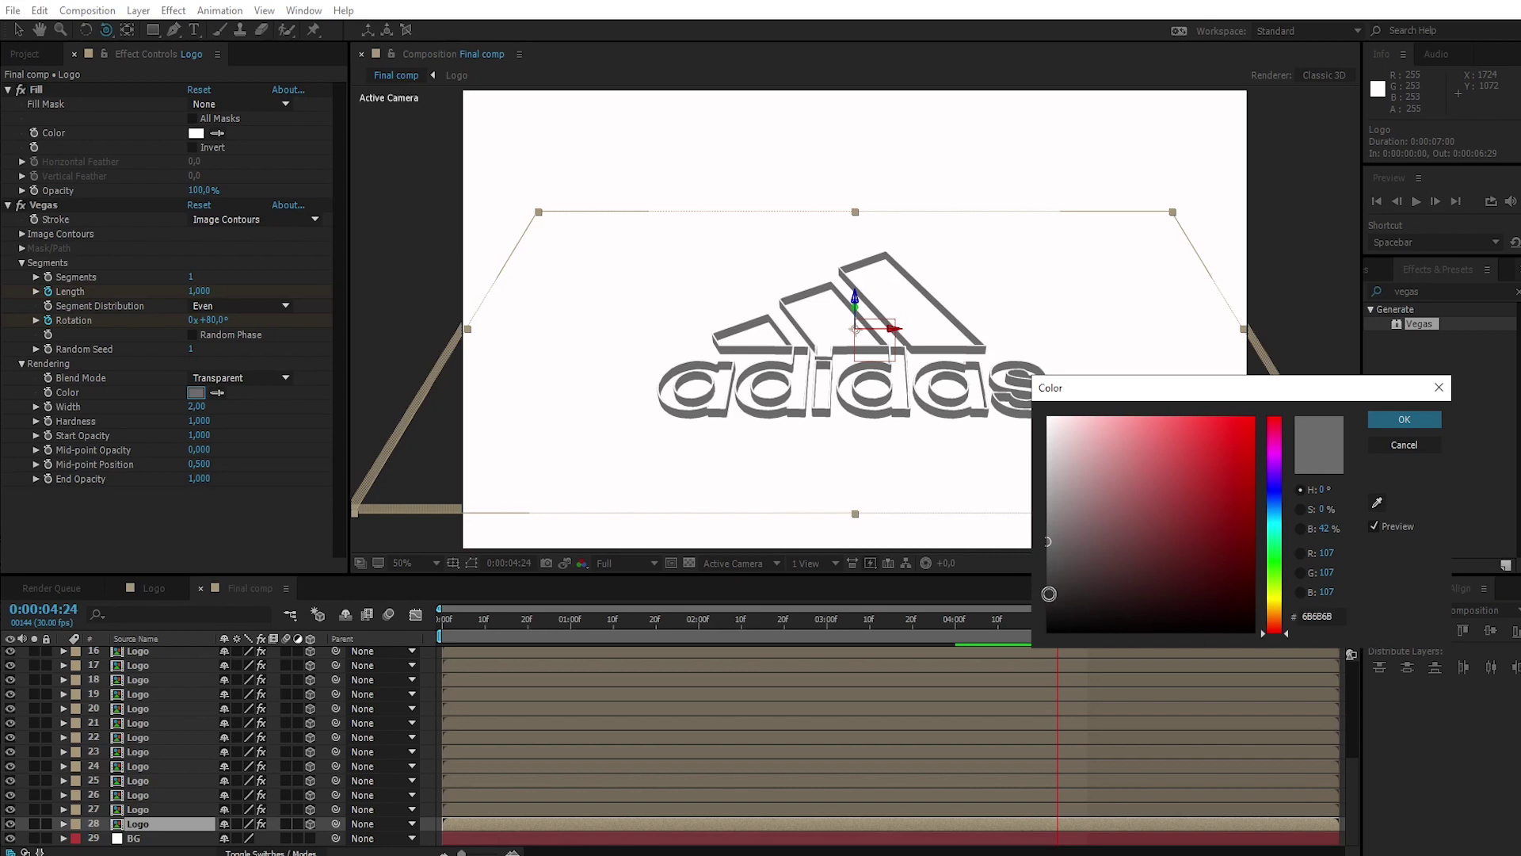
click(1416, 421)
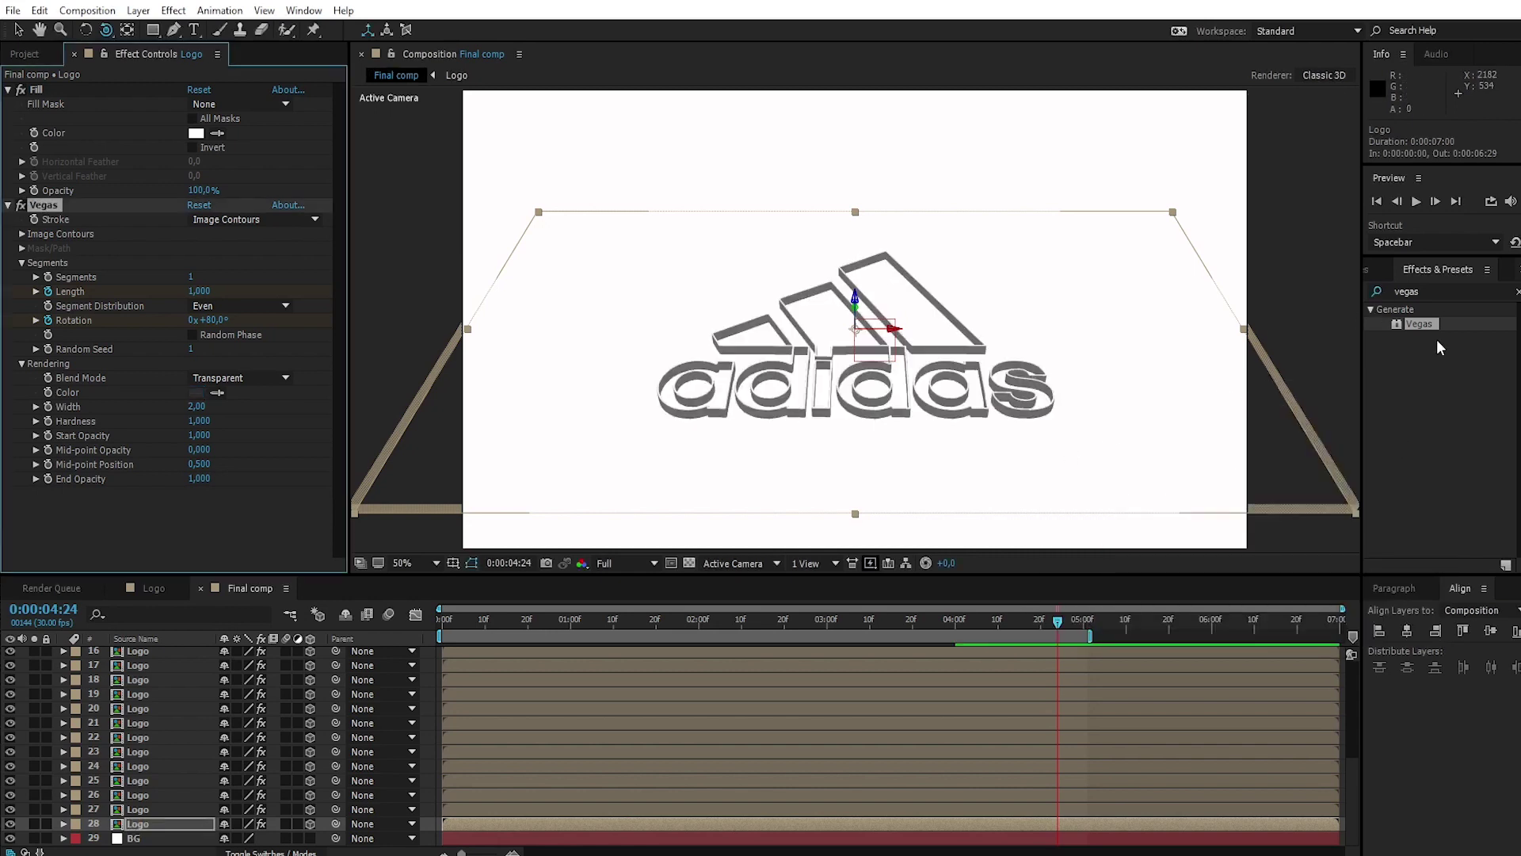
- Find the radial effects and apply CC Radial Fast Blur to the lowest Logo layer
click(1434, 292)
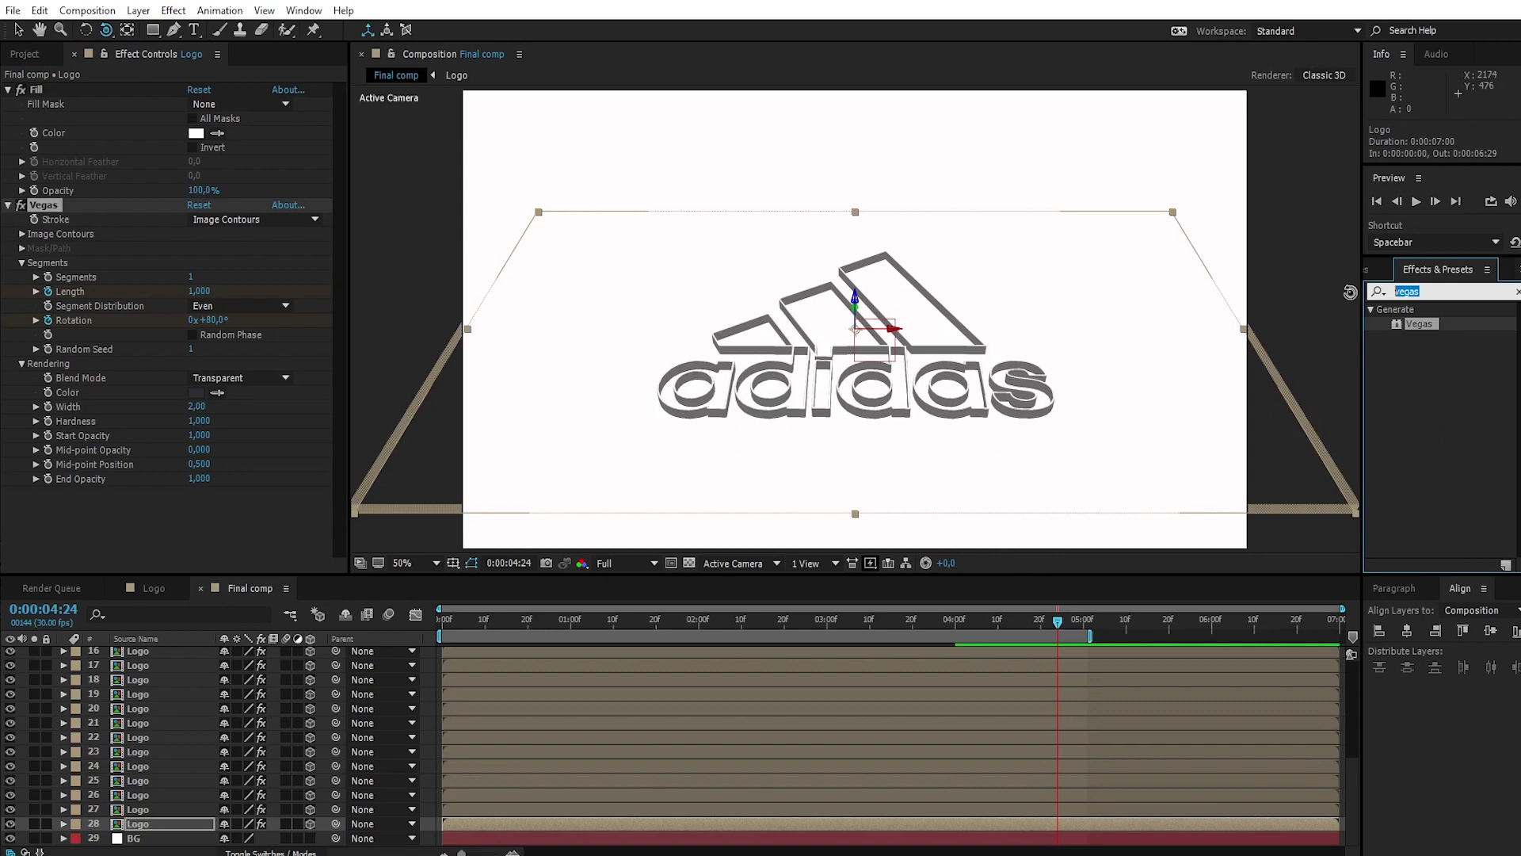
text(radial)
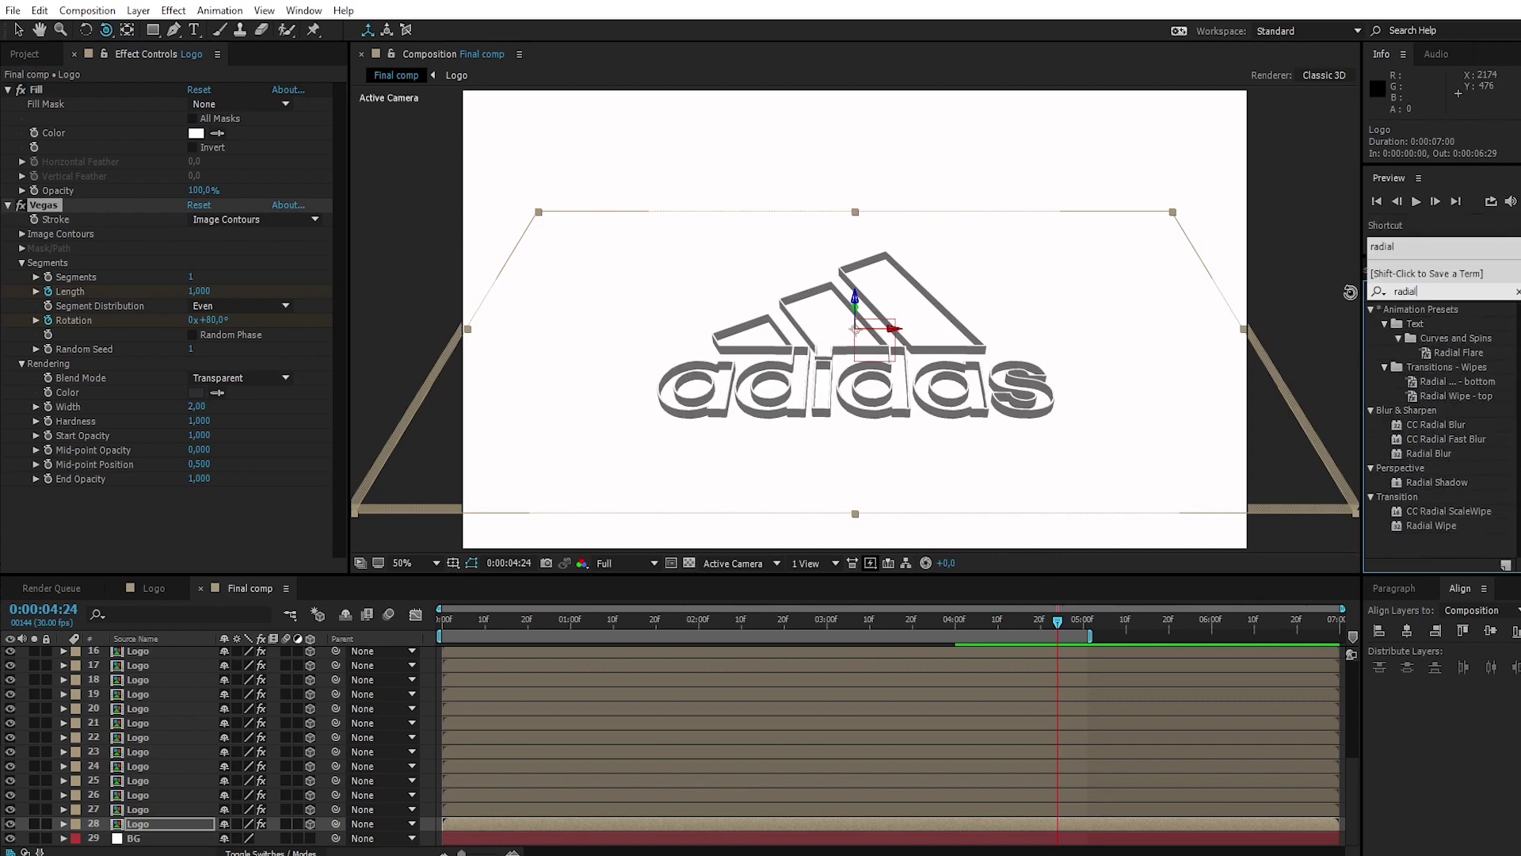
click(1474, 440)
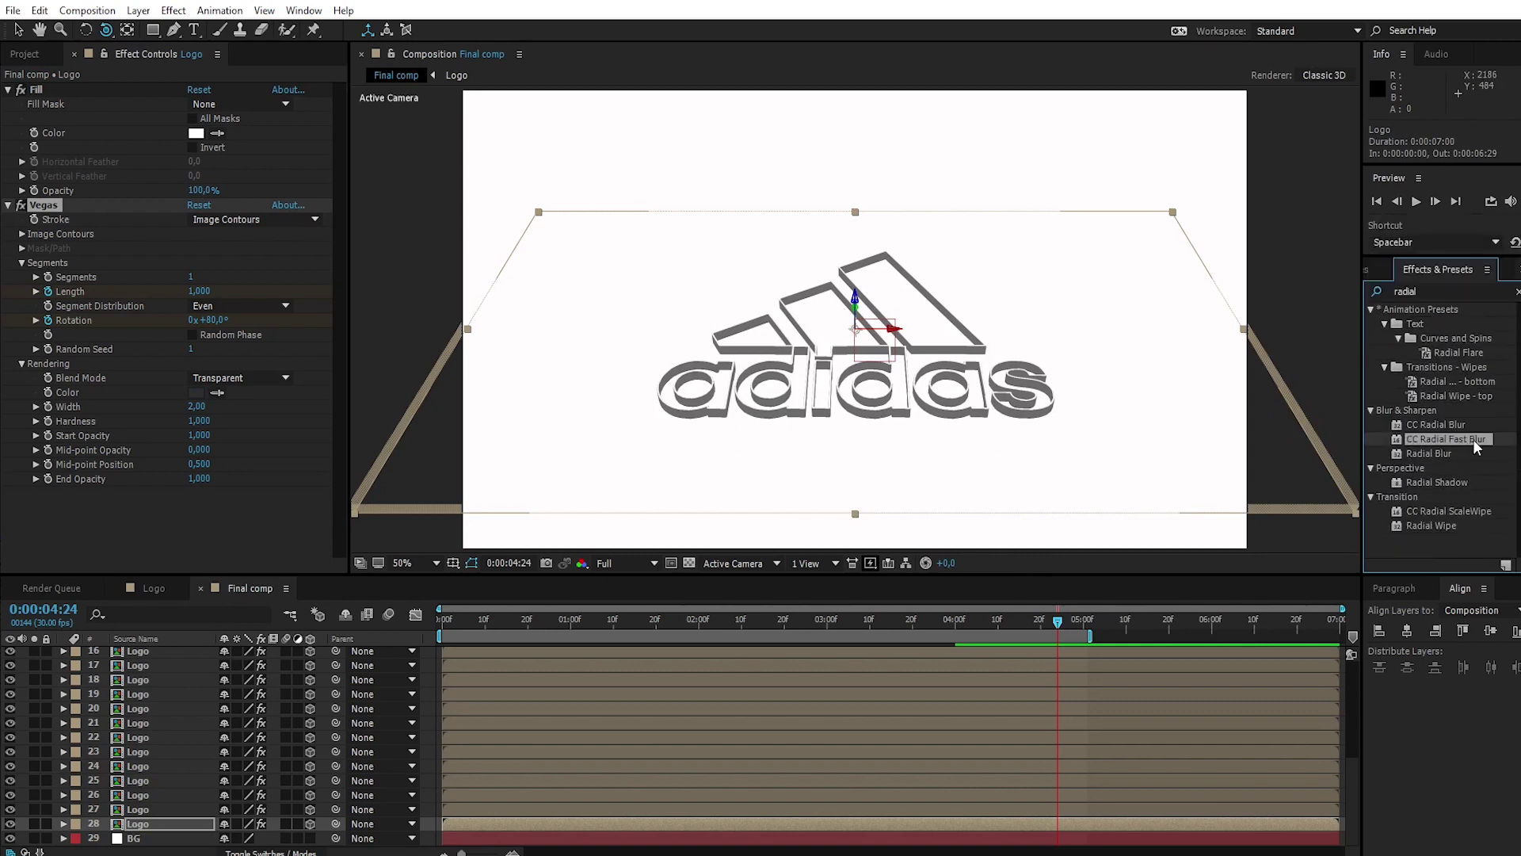
drag(1474, 440, 164, 831)
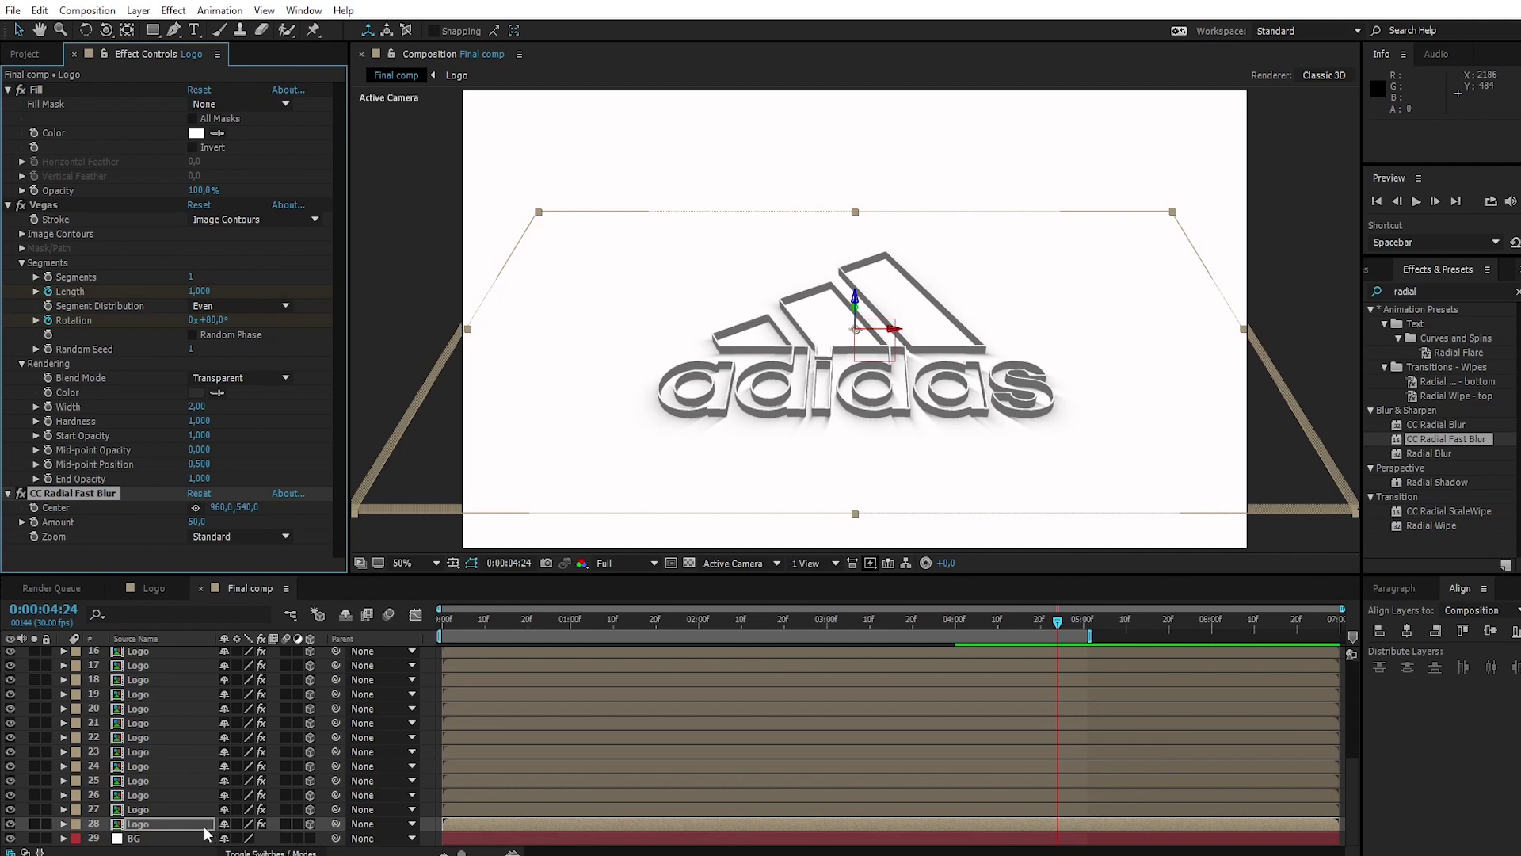
- Set the CC Radial Fast Blur to Amount 70 and Zoom Brightest, with its center above and right of the logo at about 1667, -427
click(198, 522)
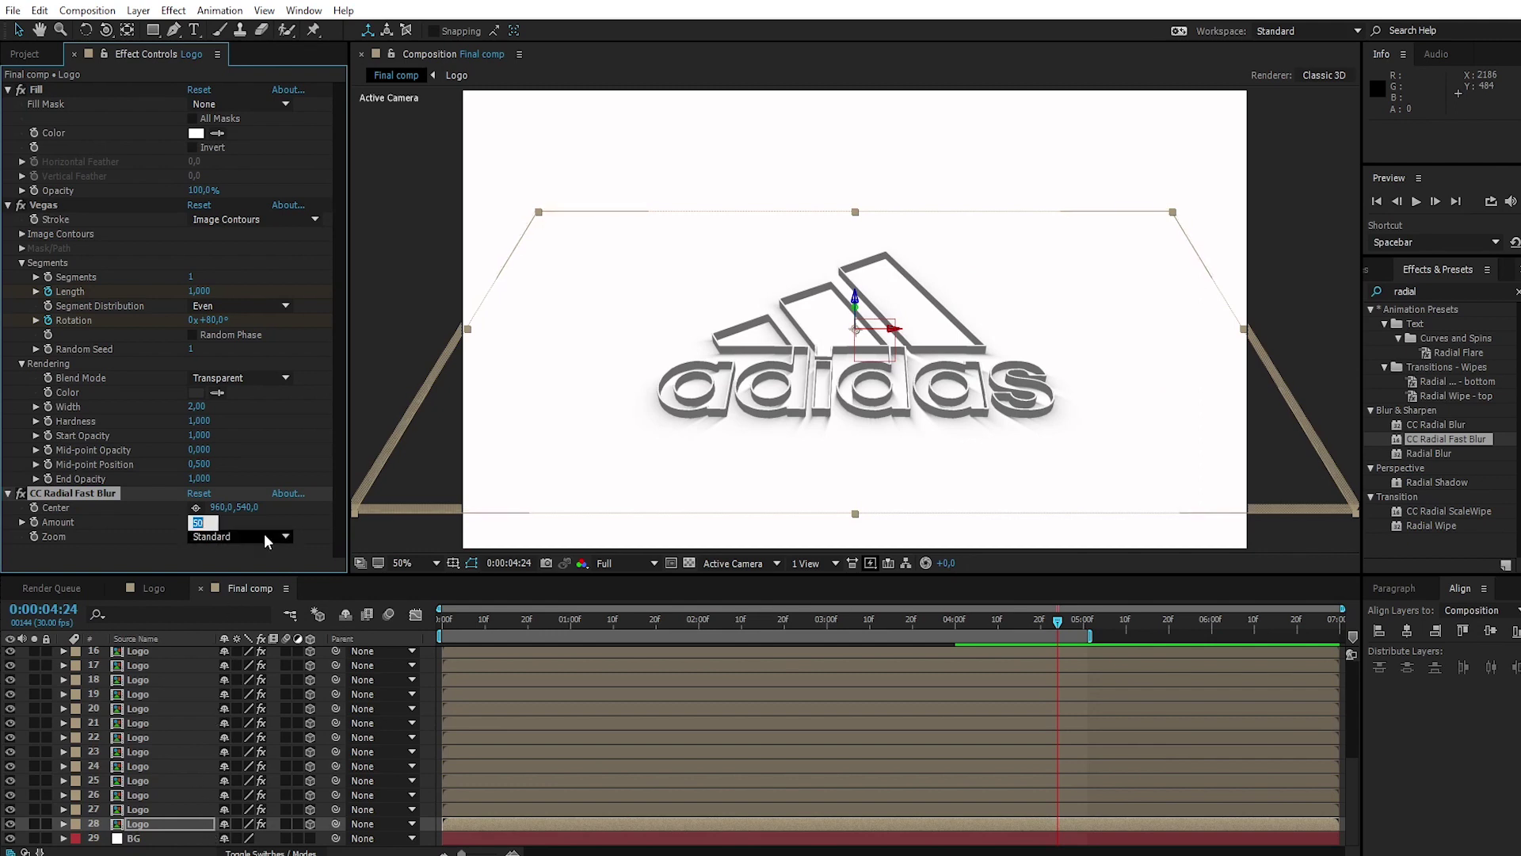
text(70)
key(Return)
click(283, 535)
click(266, 584)
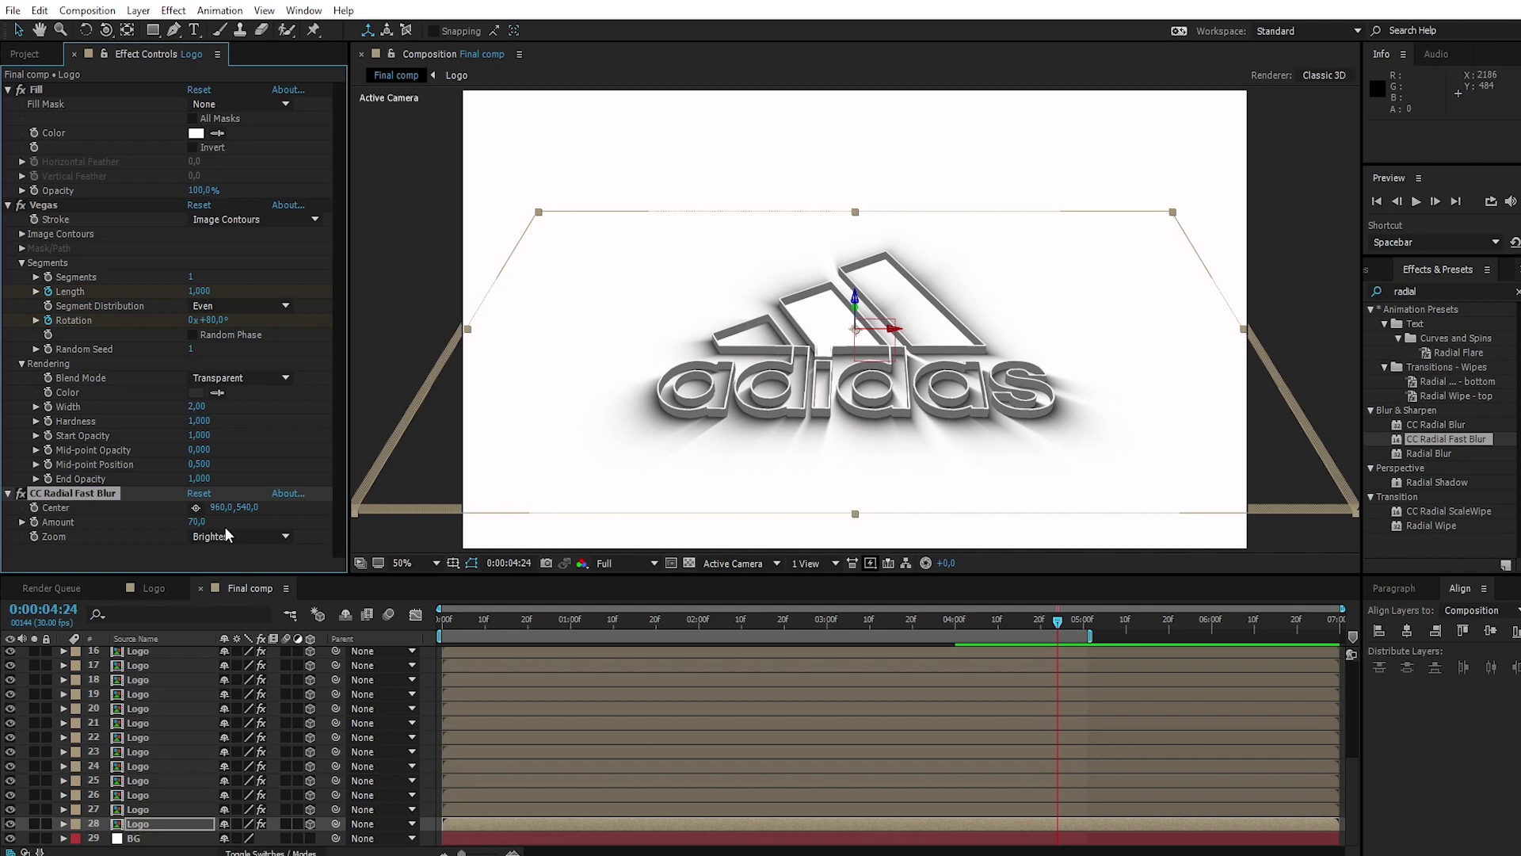
click(196, 507)
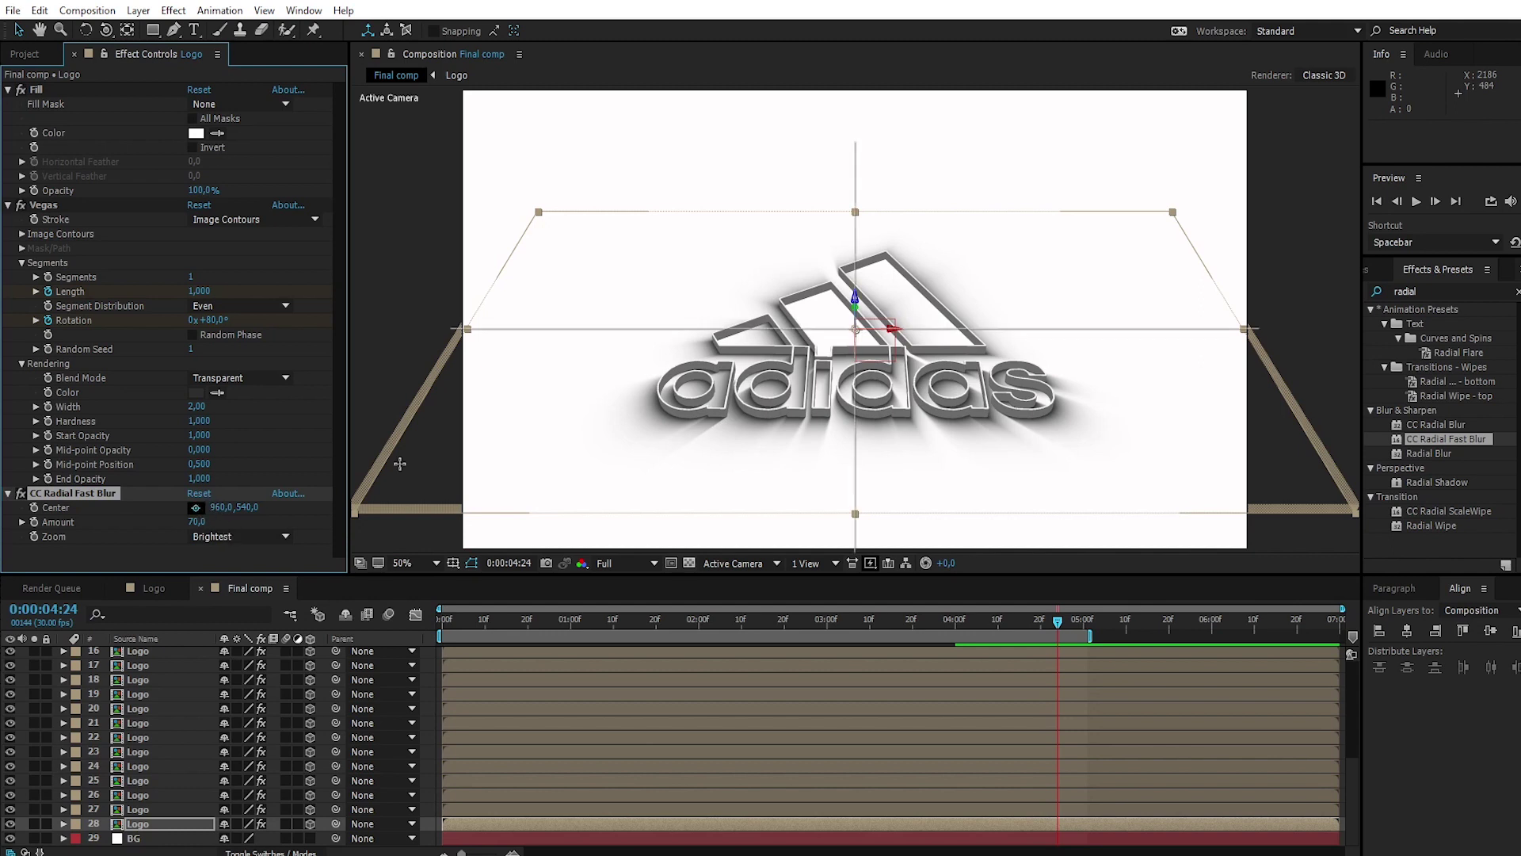
click(1060, 147)
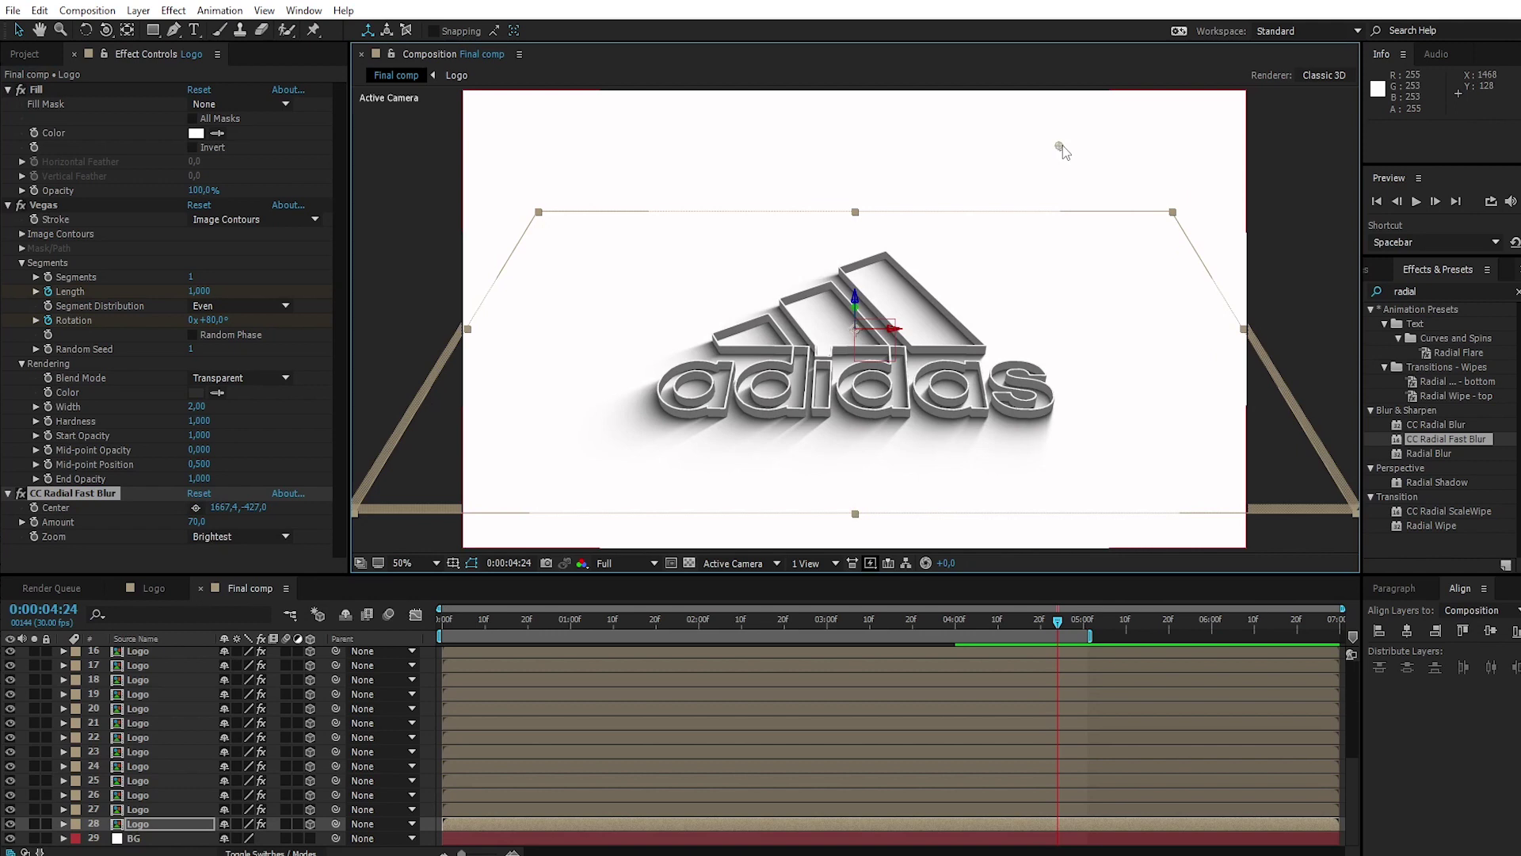
- Reveal the lowest Logo layer's Opacity and set it to 70%
click(169, 828)
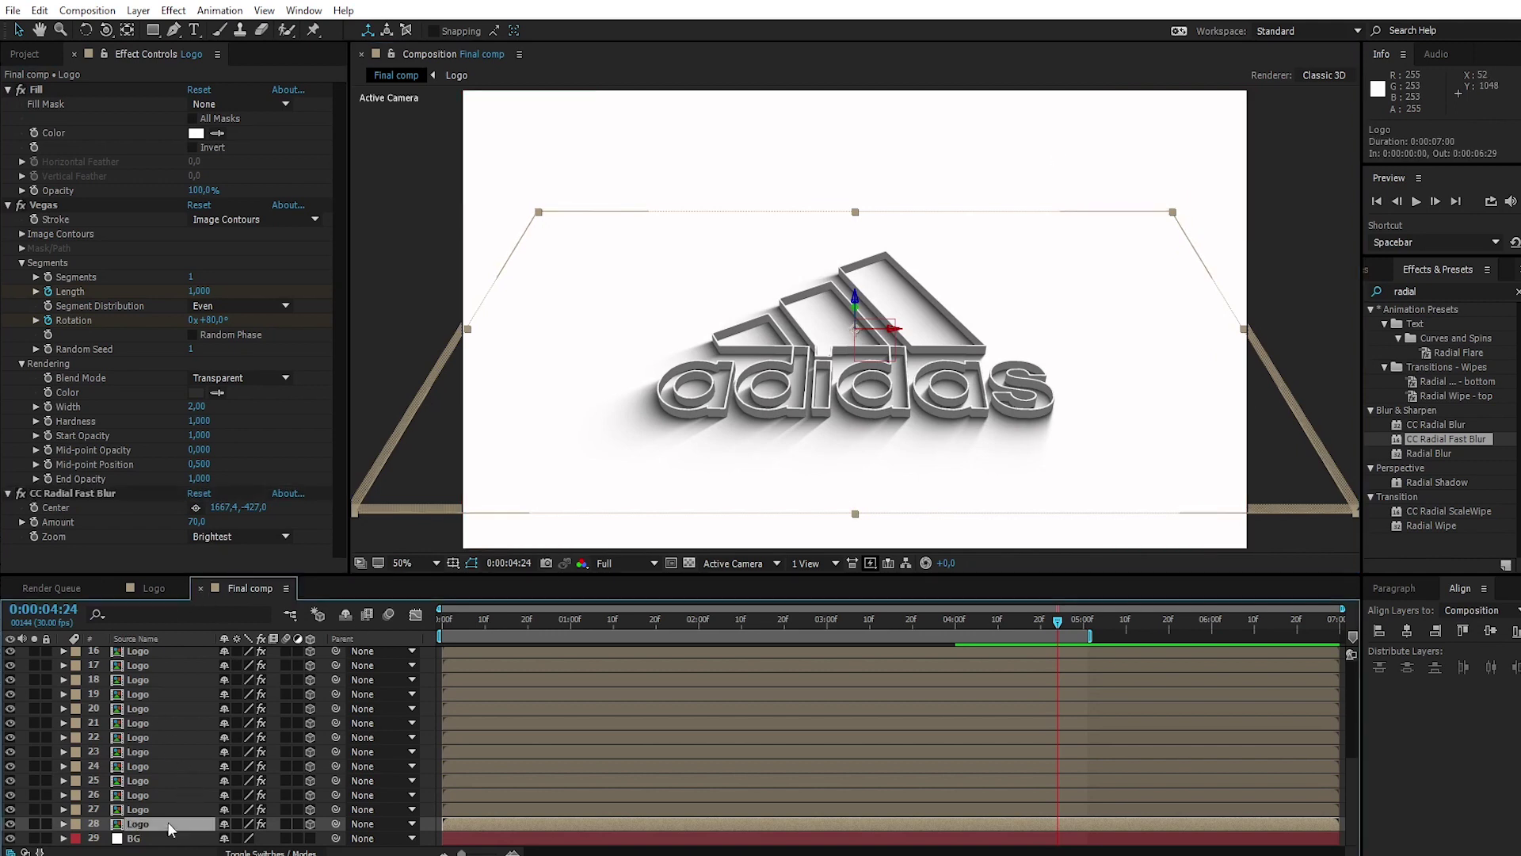
key(t)
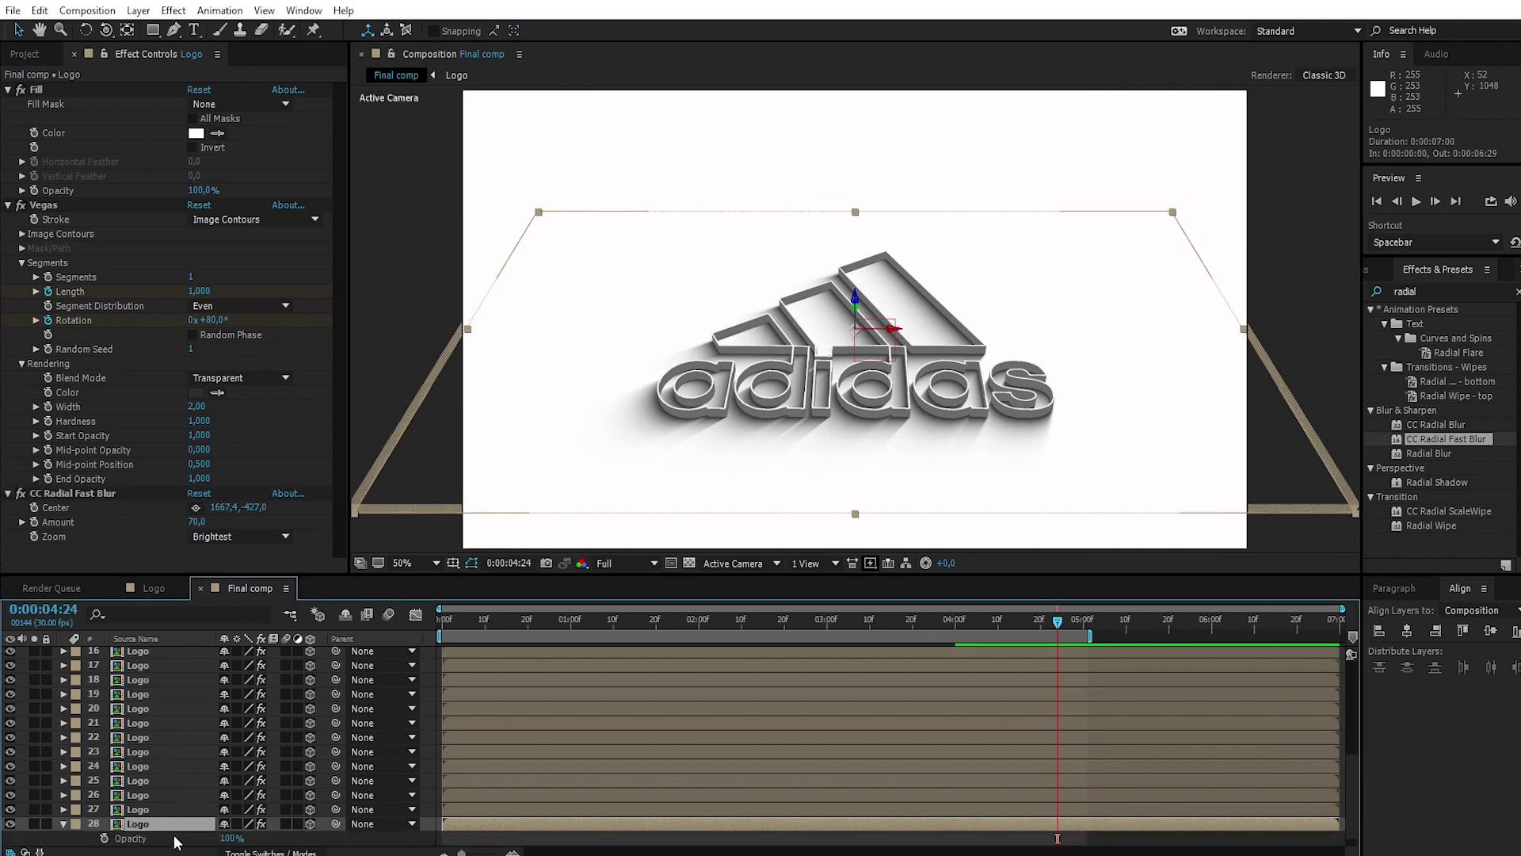
click(233, 838)
text(70)
key(Return)
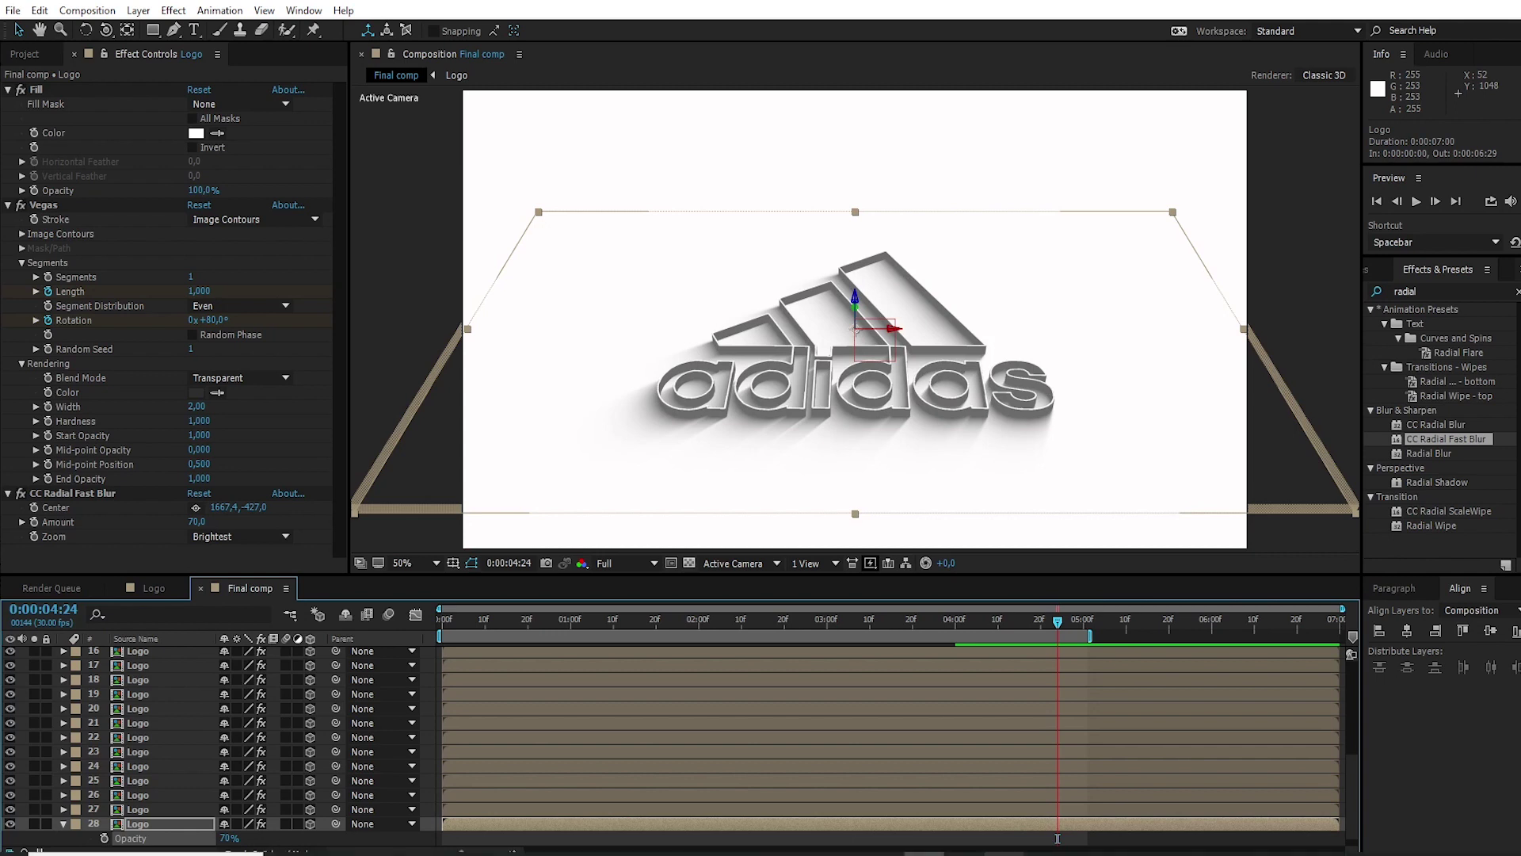
- Preview the extruded logo animation from the start of Final comp, stopping playback near the end
drag(1057, 624, 378, 650)
key(space)
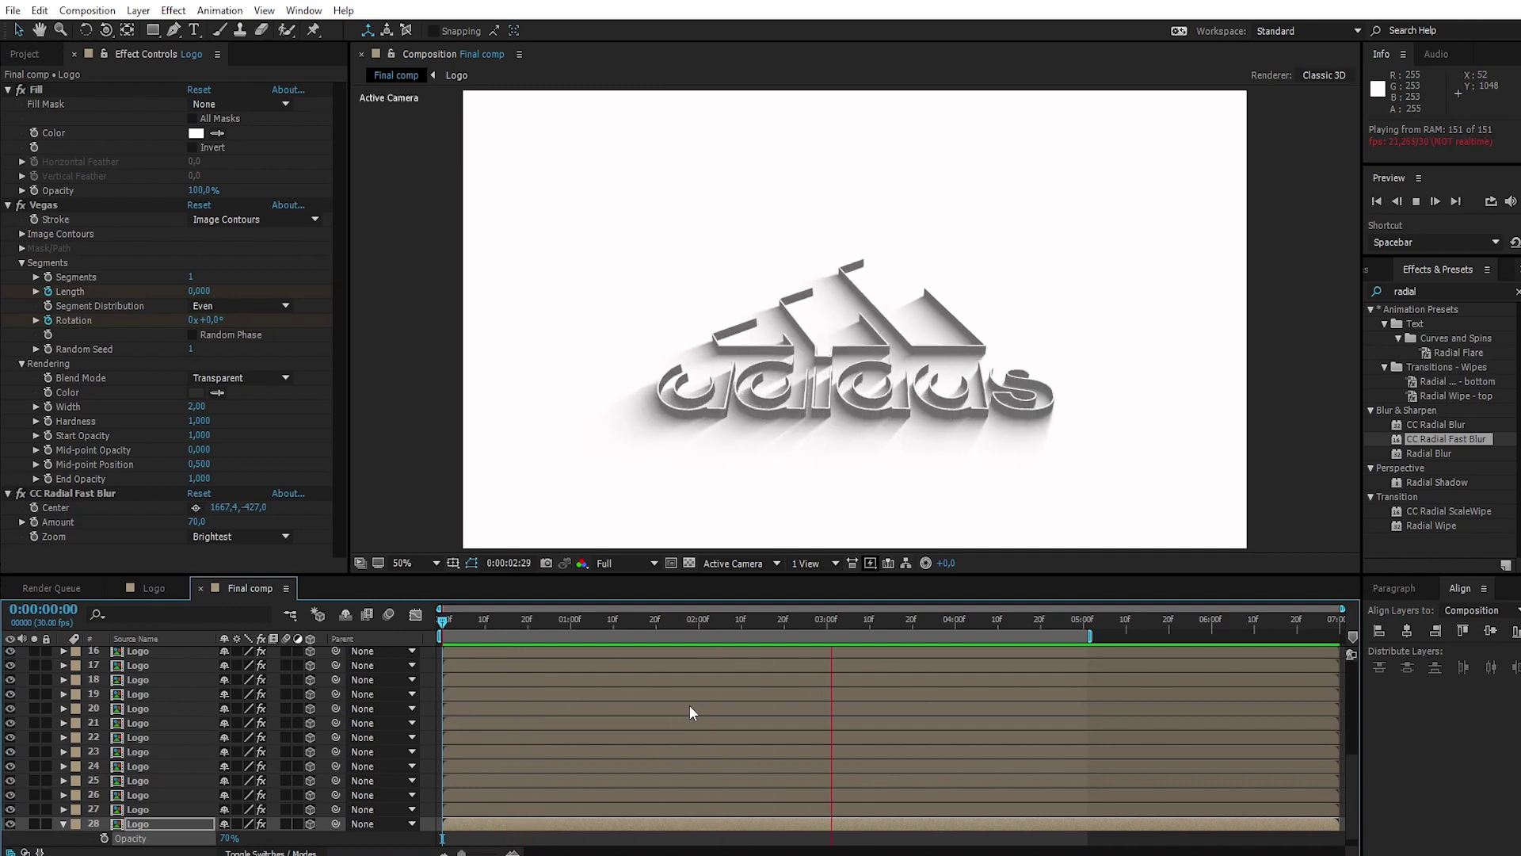
key(space)
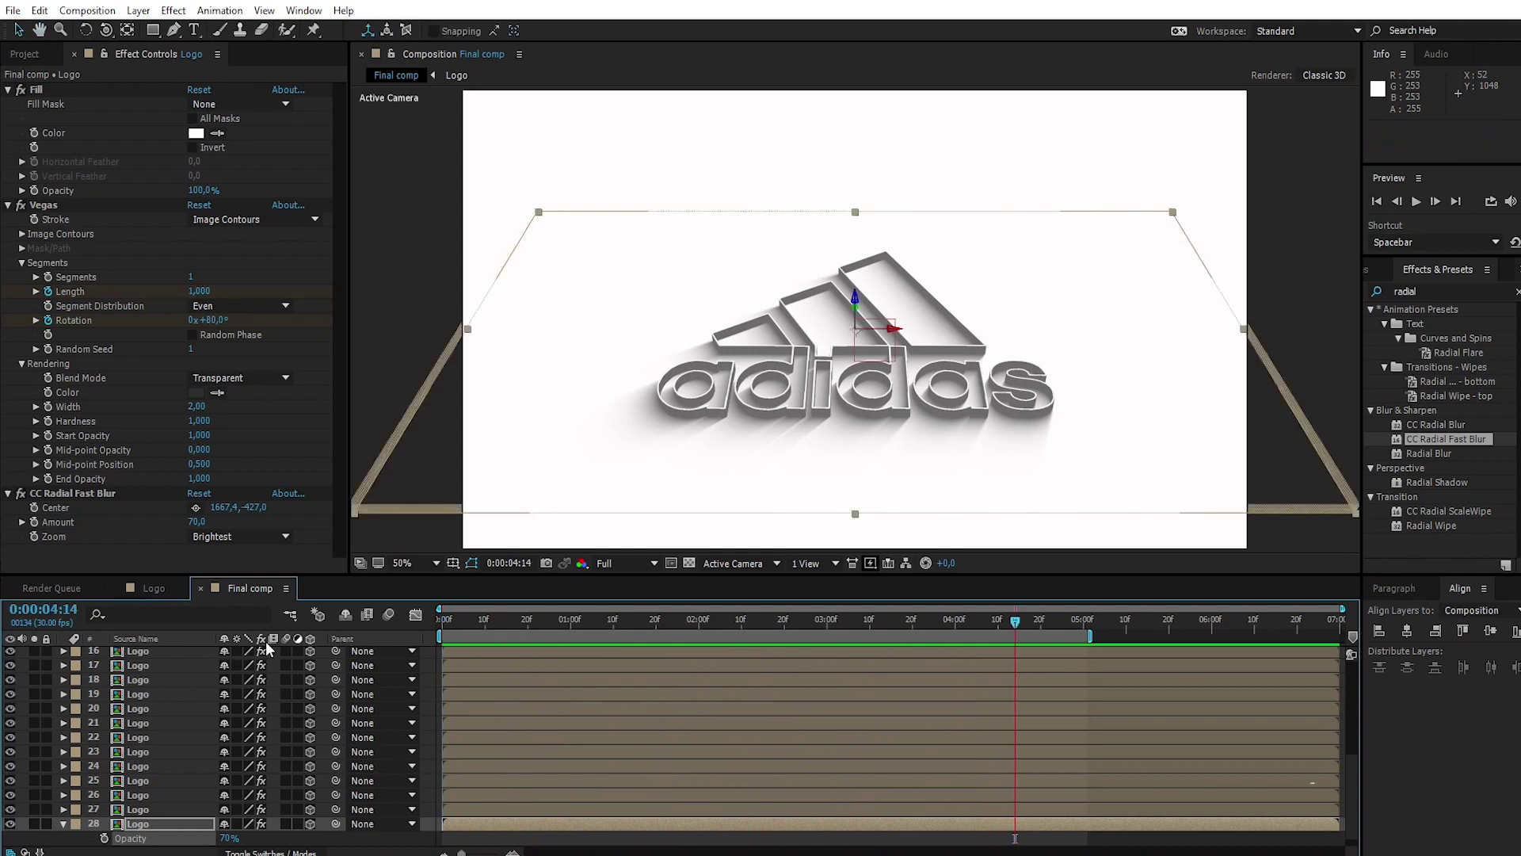
- Pre-compose all the Logo layers into a new composition named 3D logo, moving all attributes into it
key(F2)
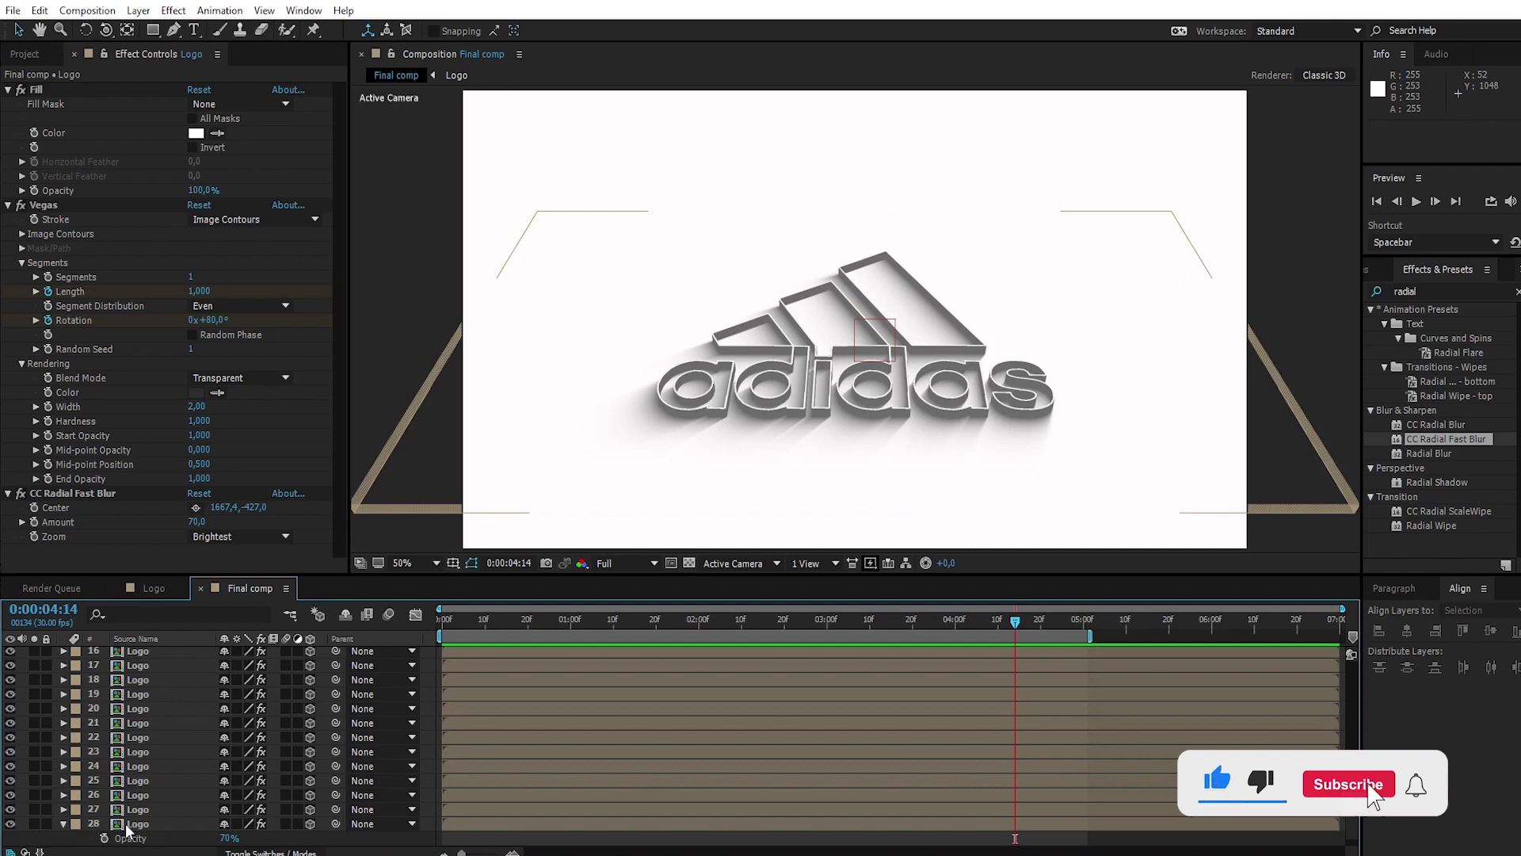
click(65, 825)
click(141, 824)
scroll(164, 720, up, 5)
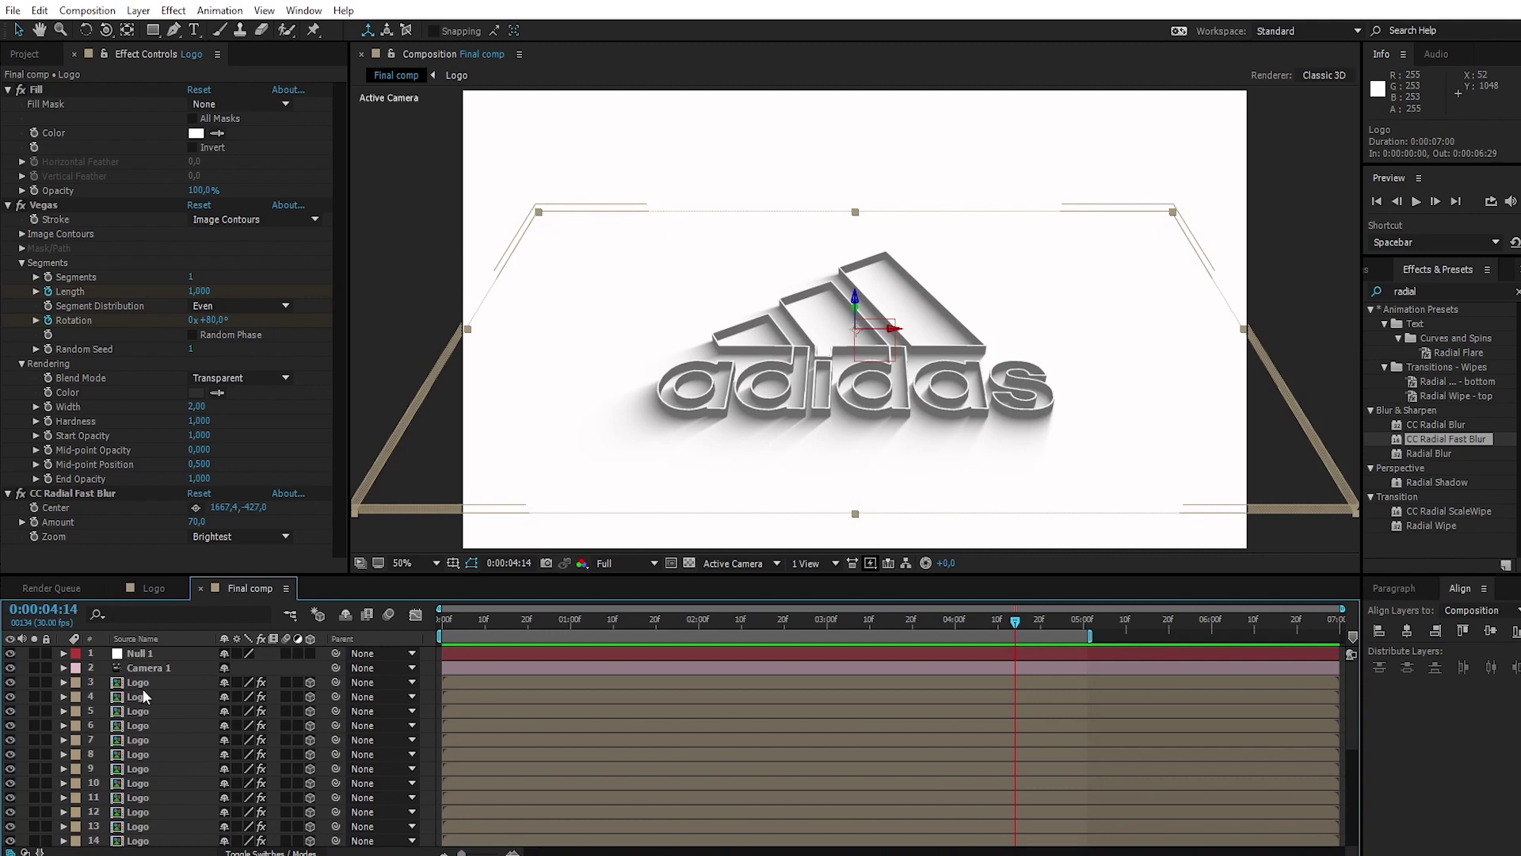
shift+click(142, 683)
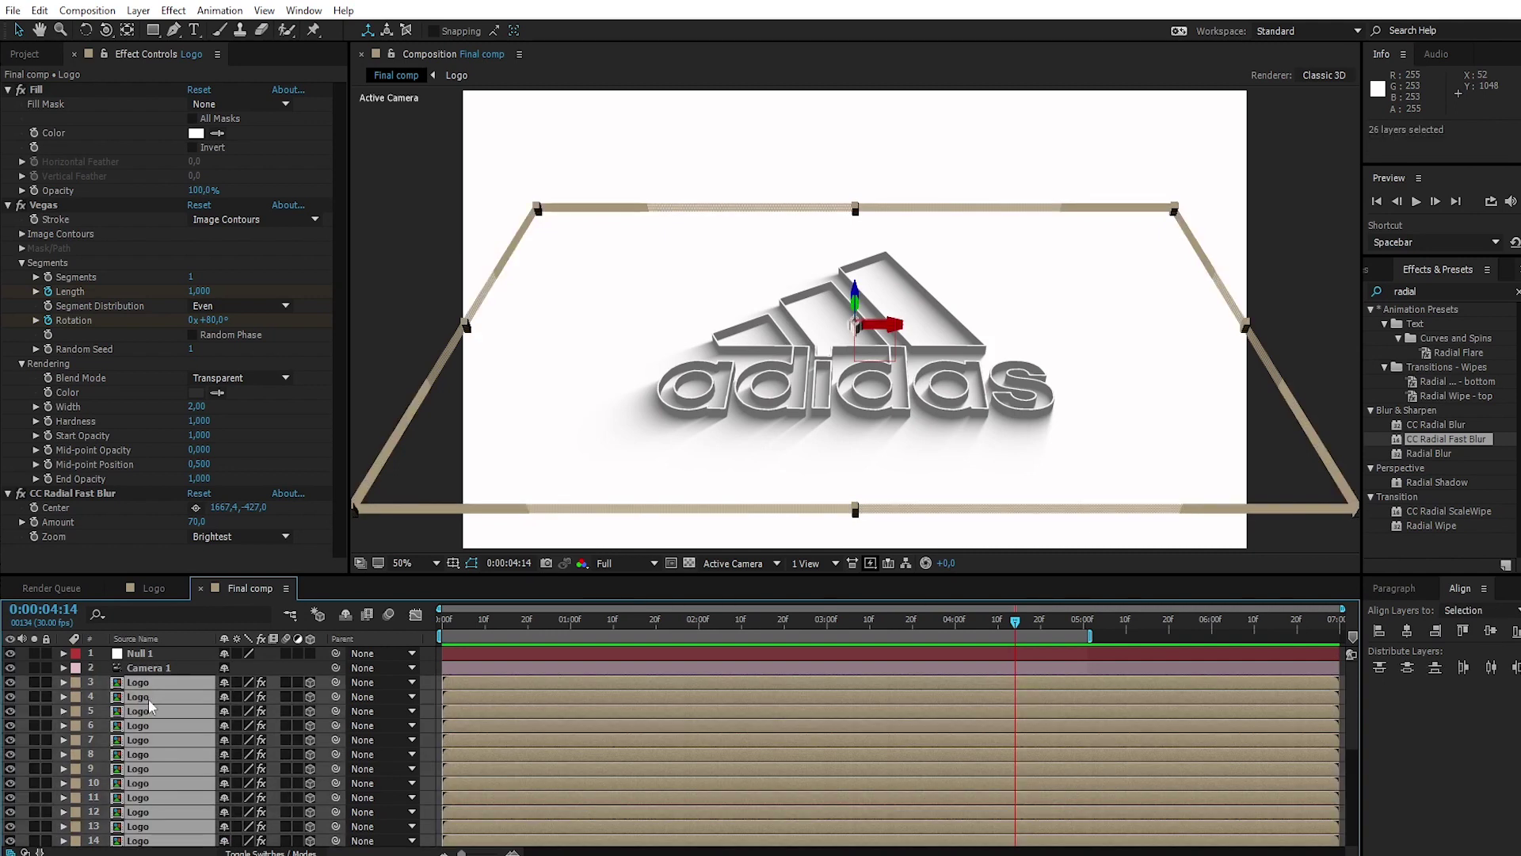
right_click(174, 760)
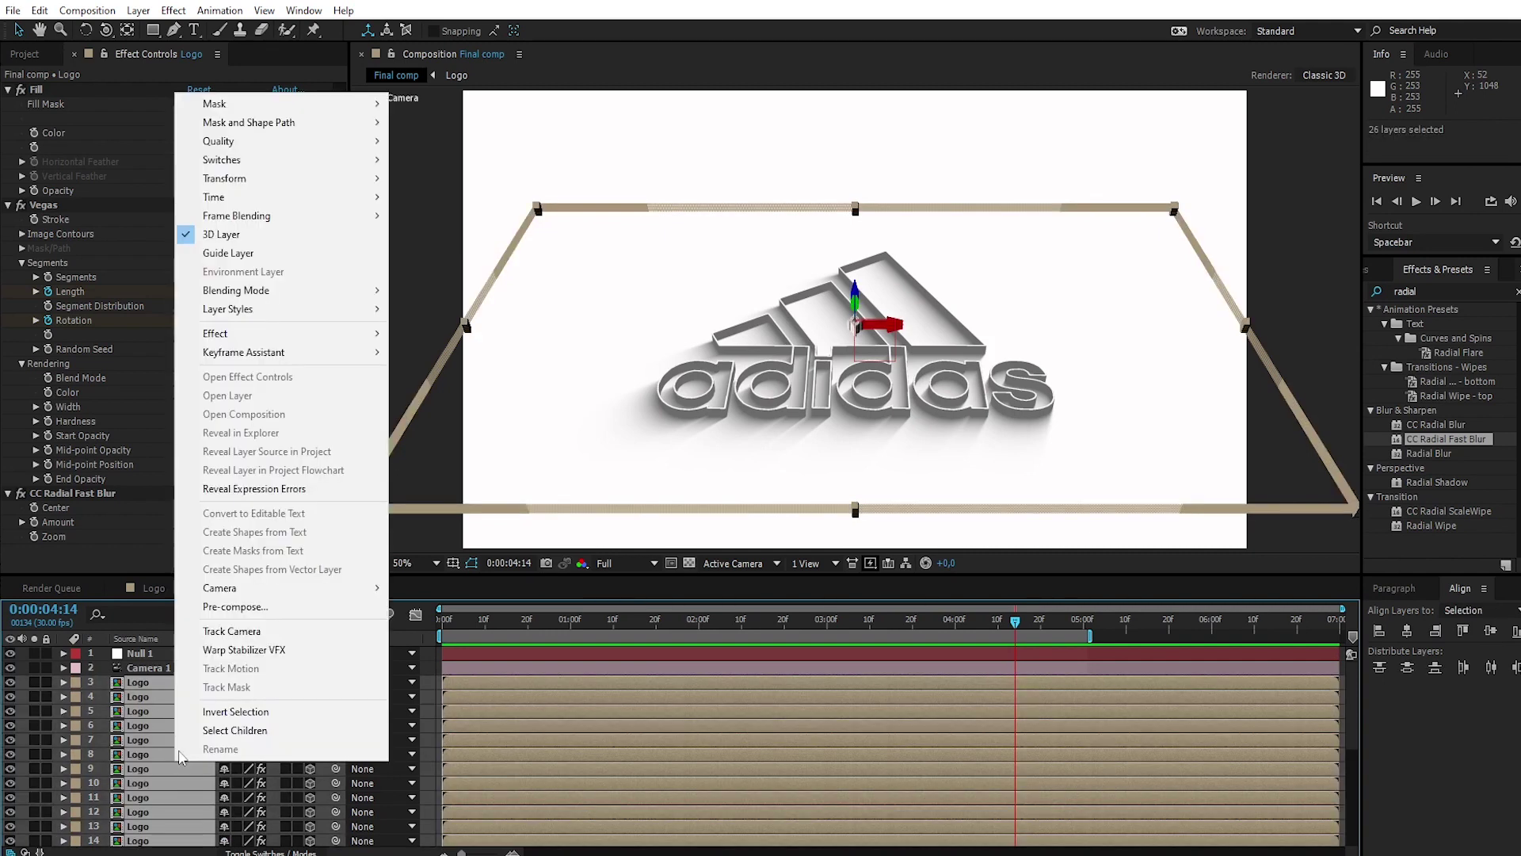
click(218, 612)
text(3D logo)
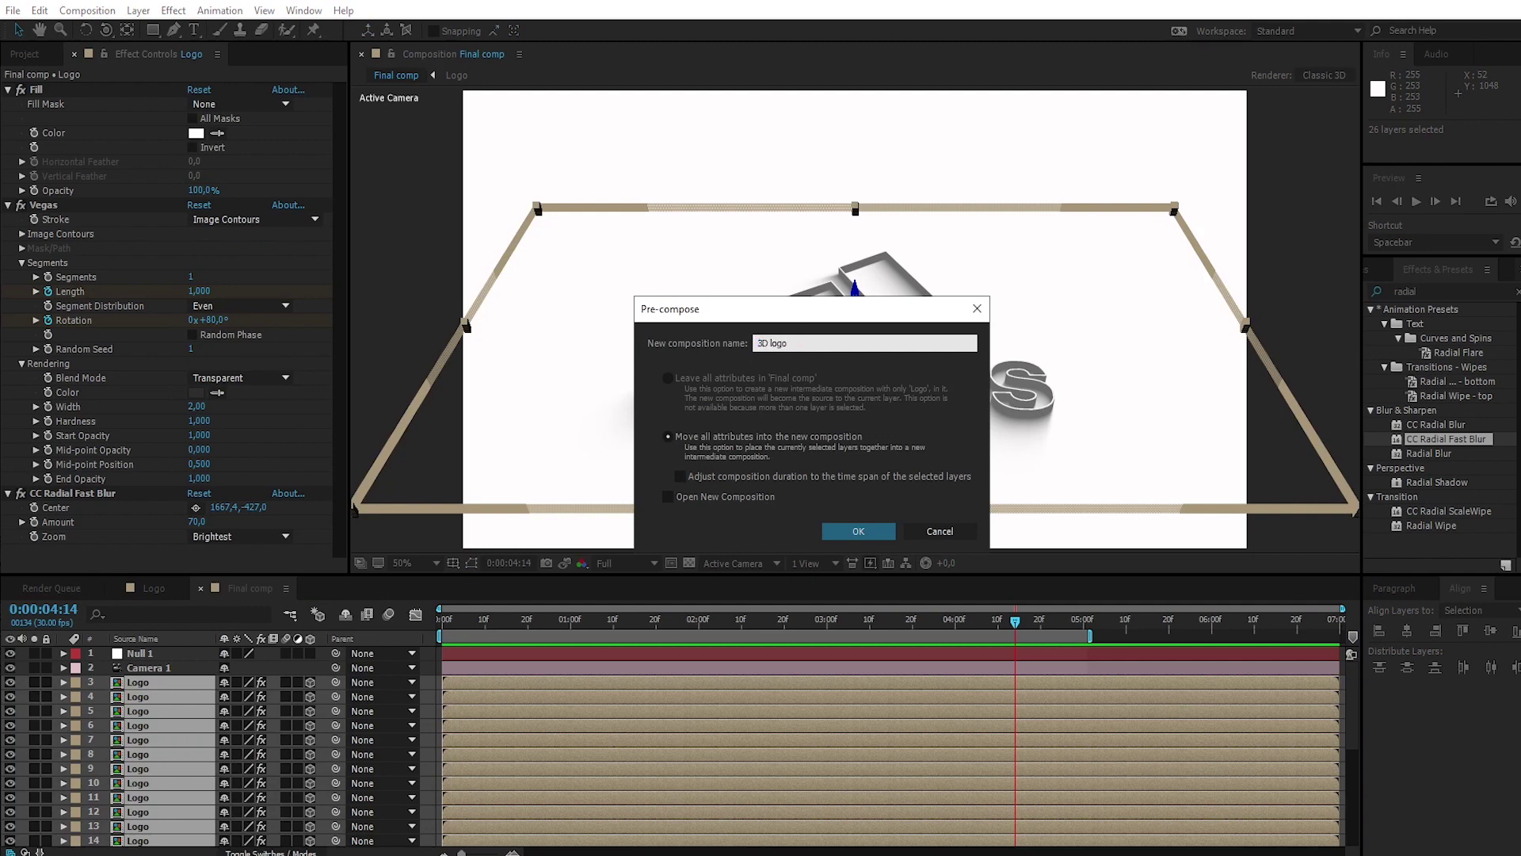
click(859, 531)
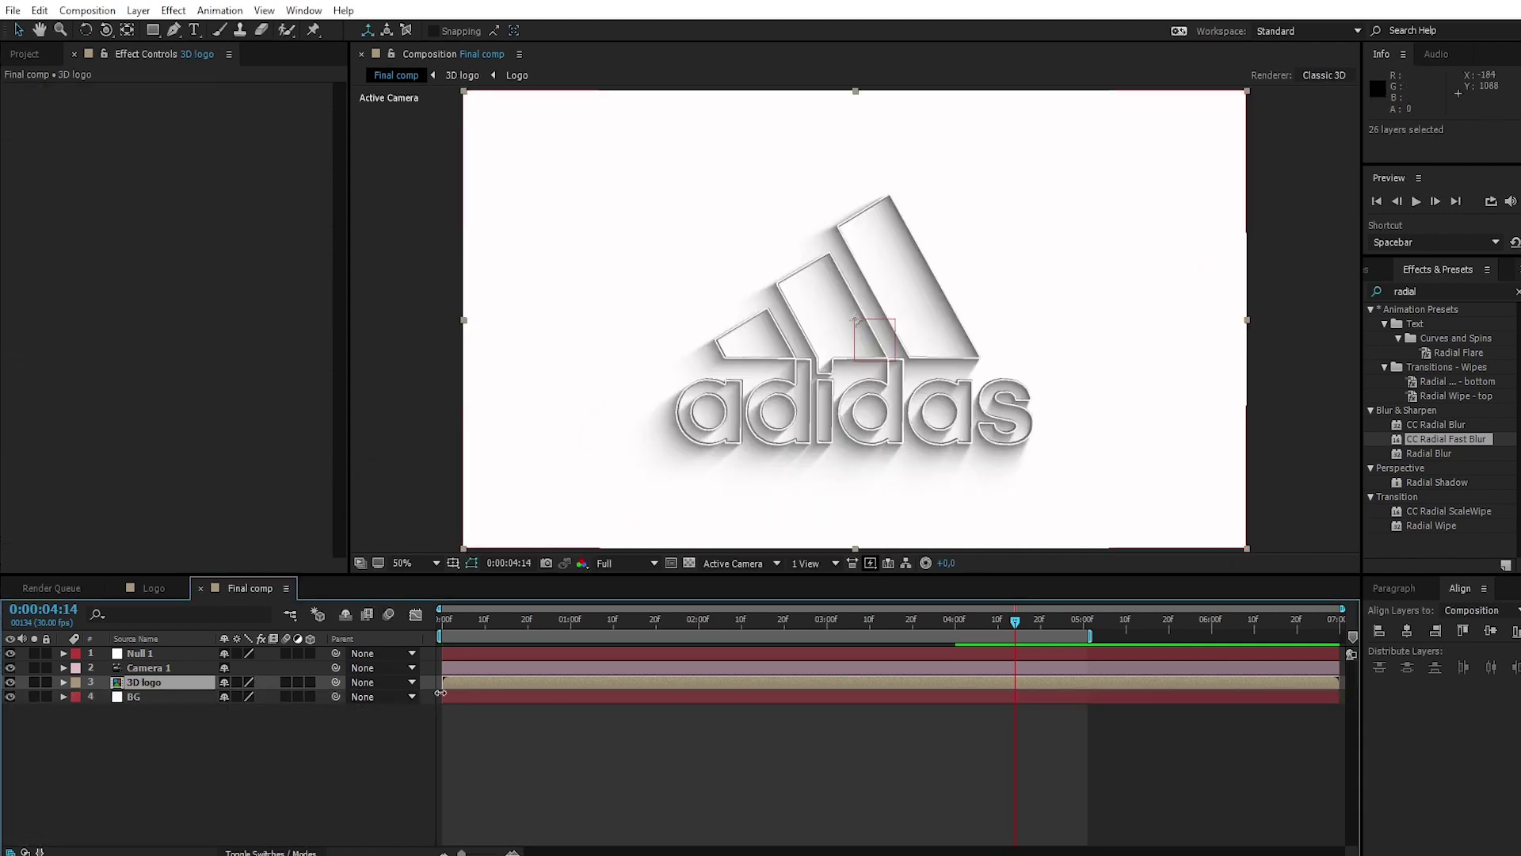
- Make the 3D logo layer three-dimensional and collapse its transformations
click(309, 681)
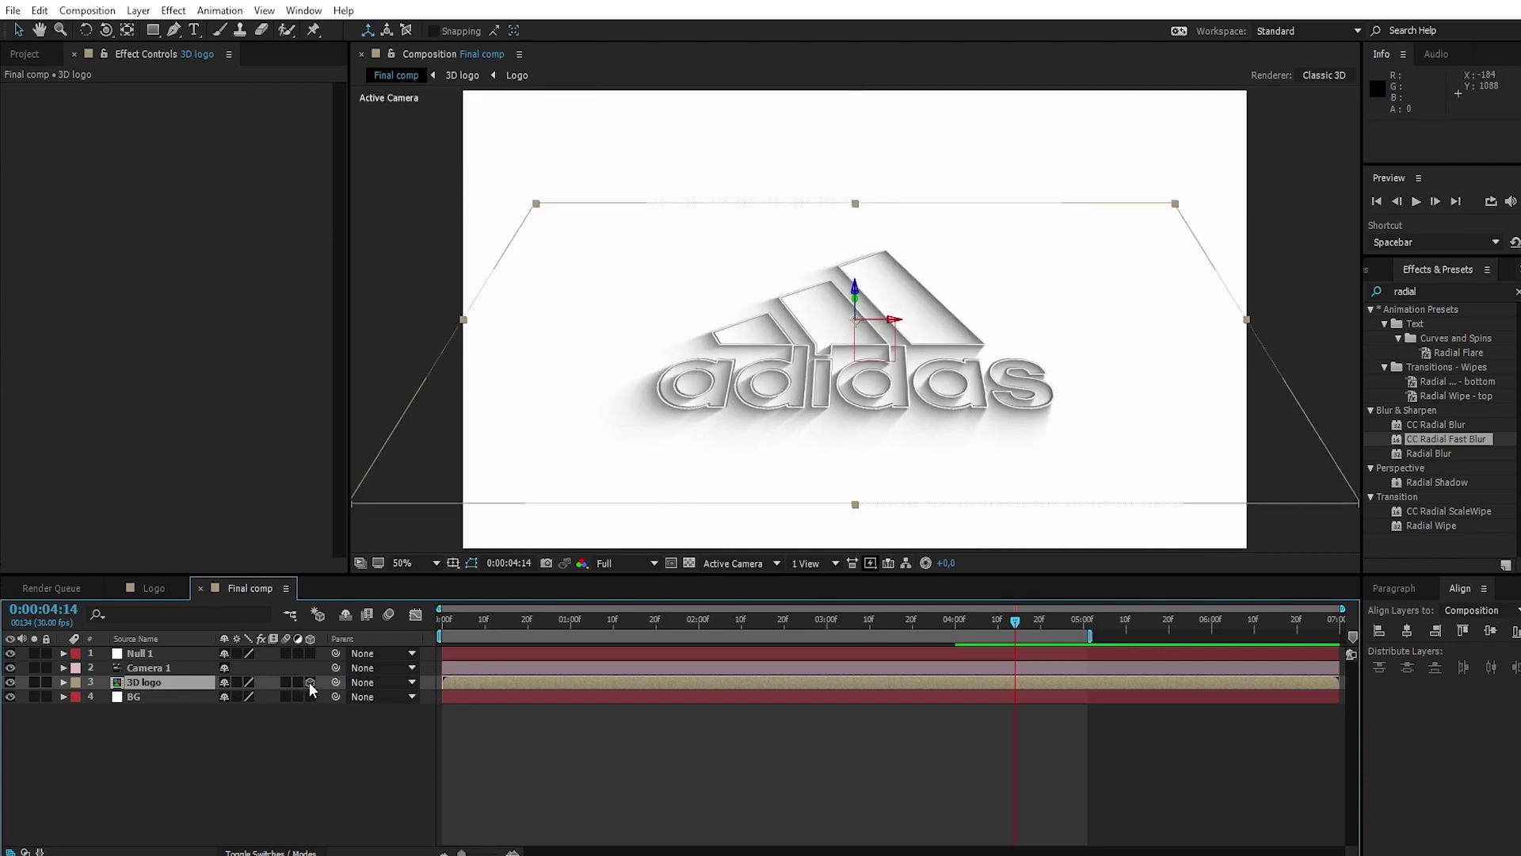
click(237, 682)
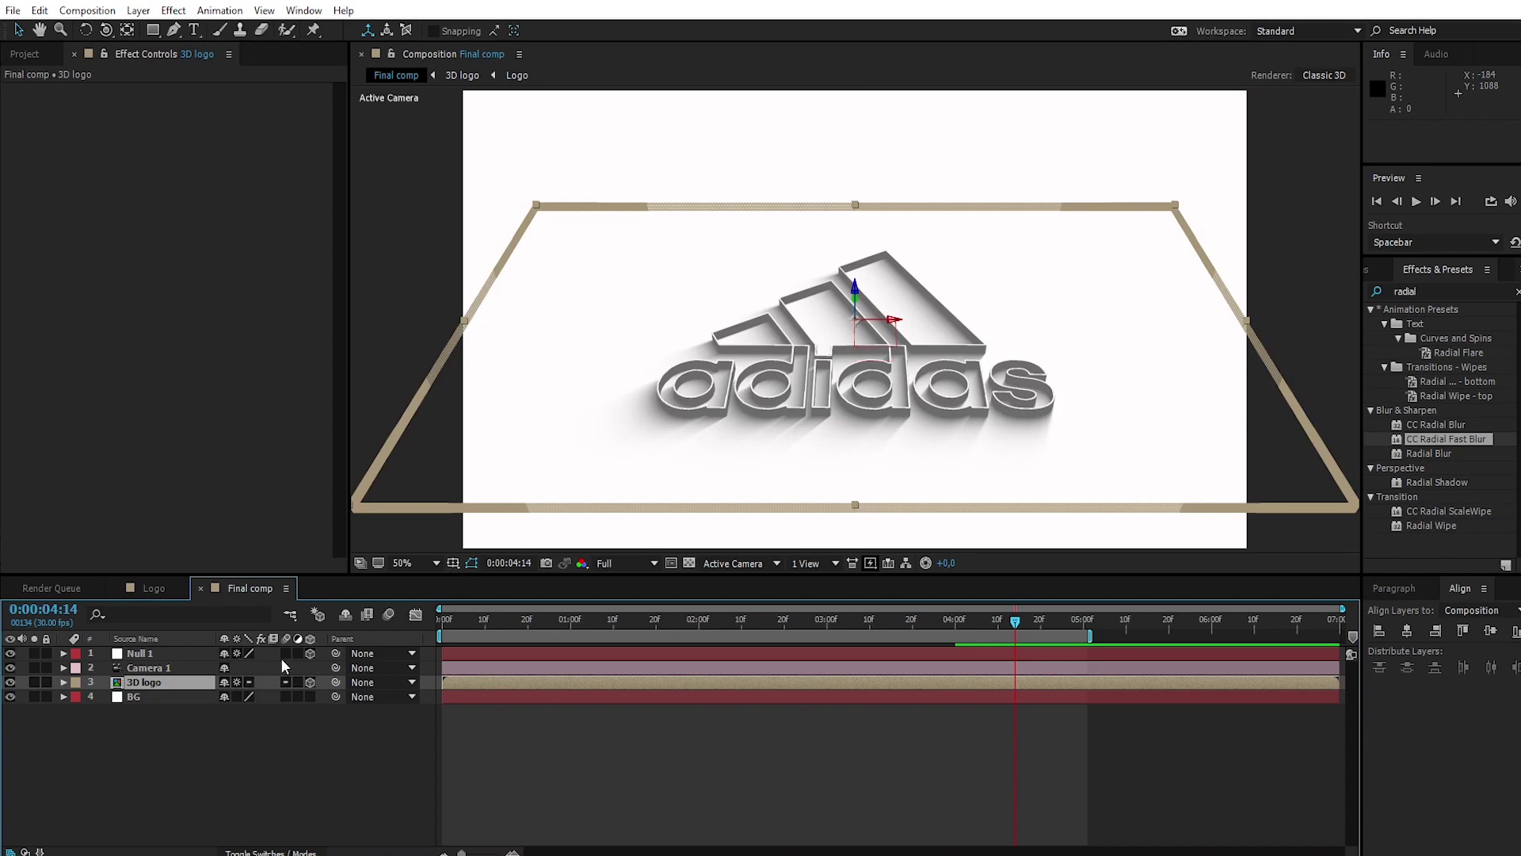
- Parent Camera 1 to Null 1 and add keyframes for the camera's Point of Interest and Position at 0:00:04:00
drag(336, 668, 173, 653)
drag(1018, 626, 954, 649)
click(158, 668)
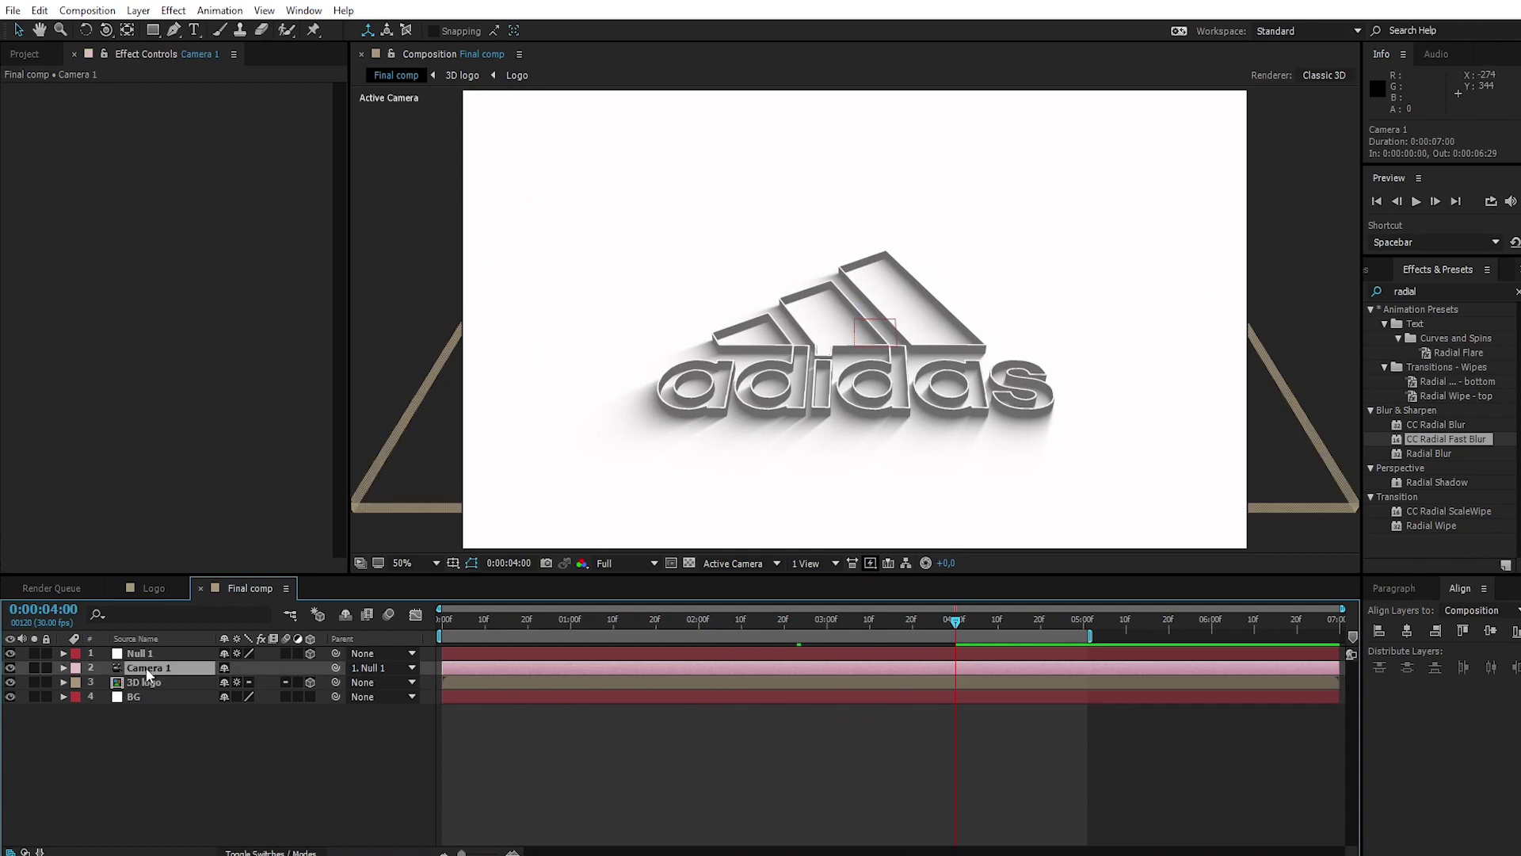
click(63, 668)
click(77, 683)
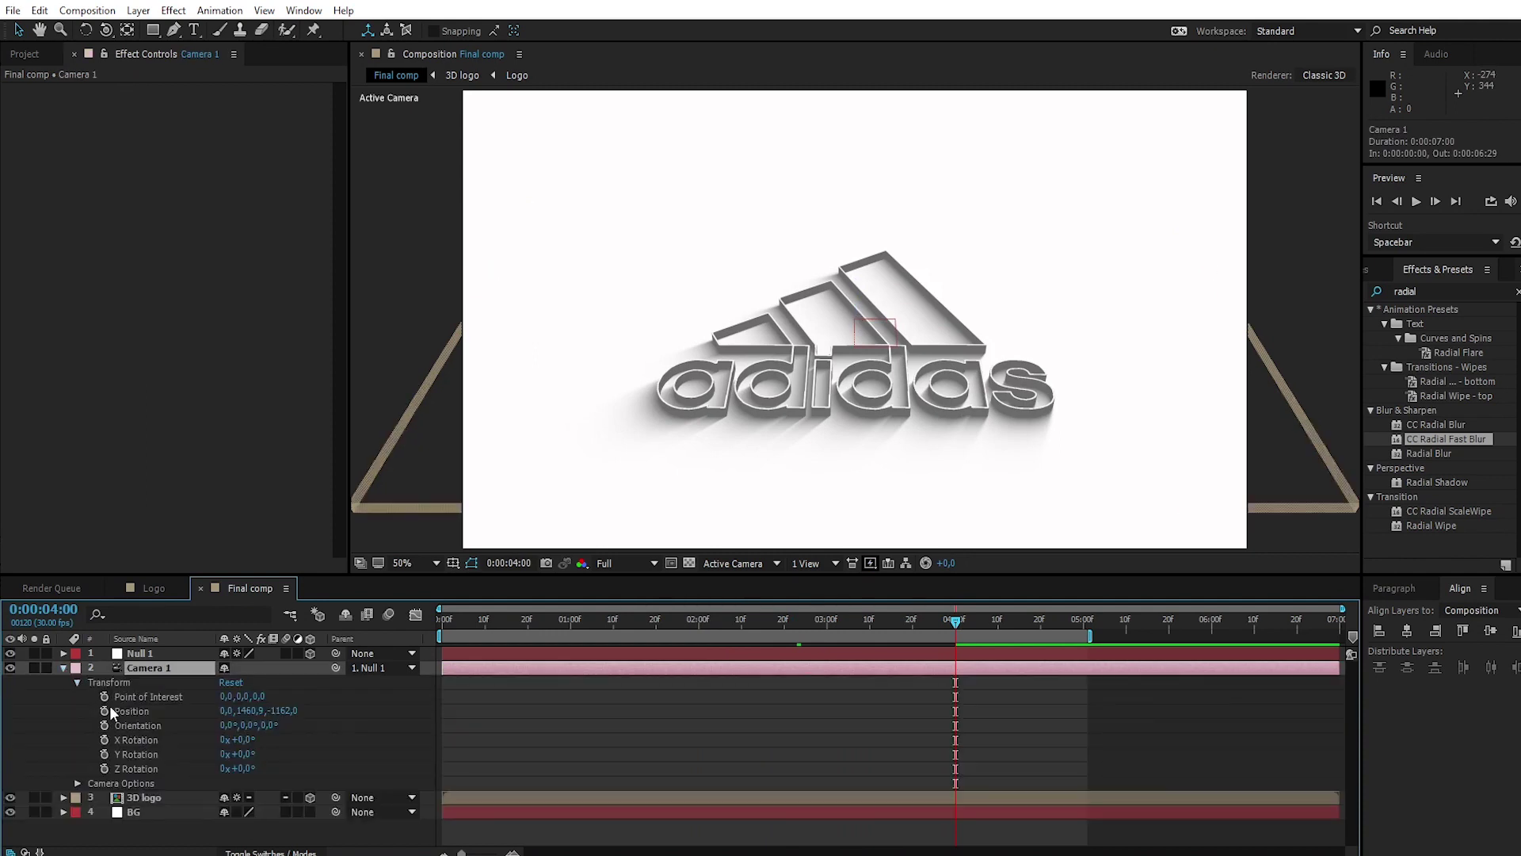
click(103, 694)
click(103, 713)
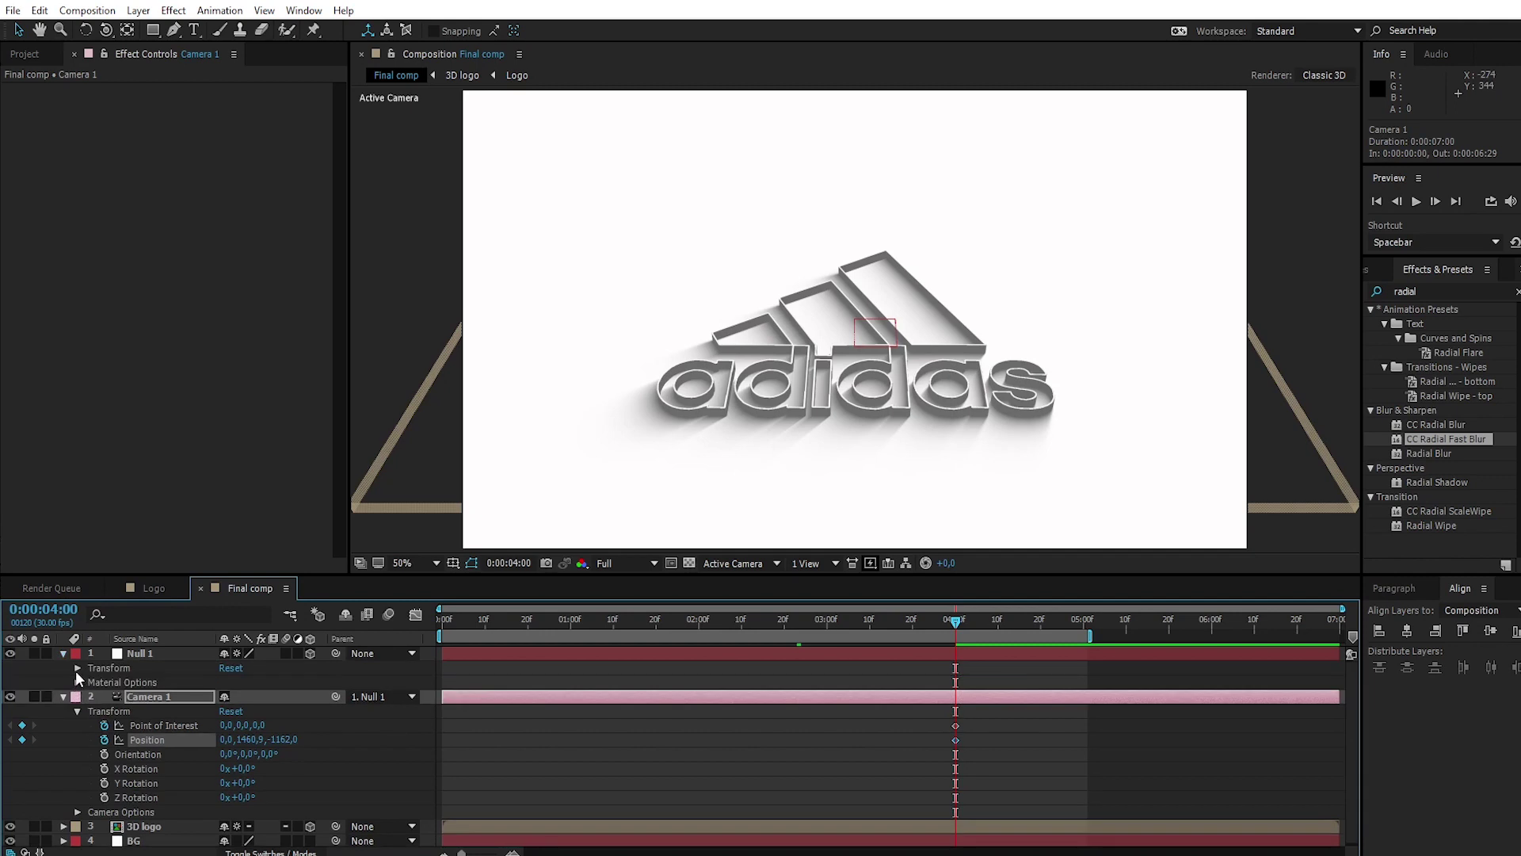
- Keyframe Null 1's Z Rotation at 0:00:04:00 and set it to 53° at 0:00:01:24
click(76, 668)
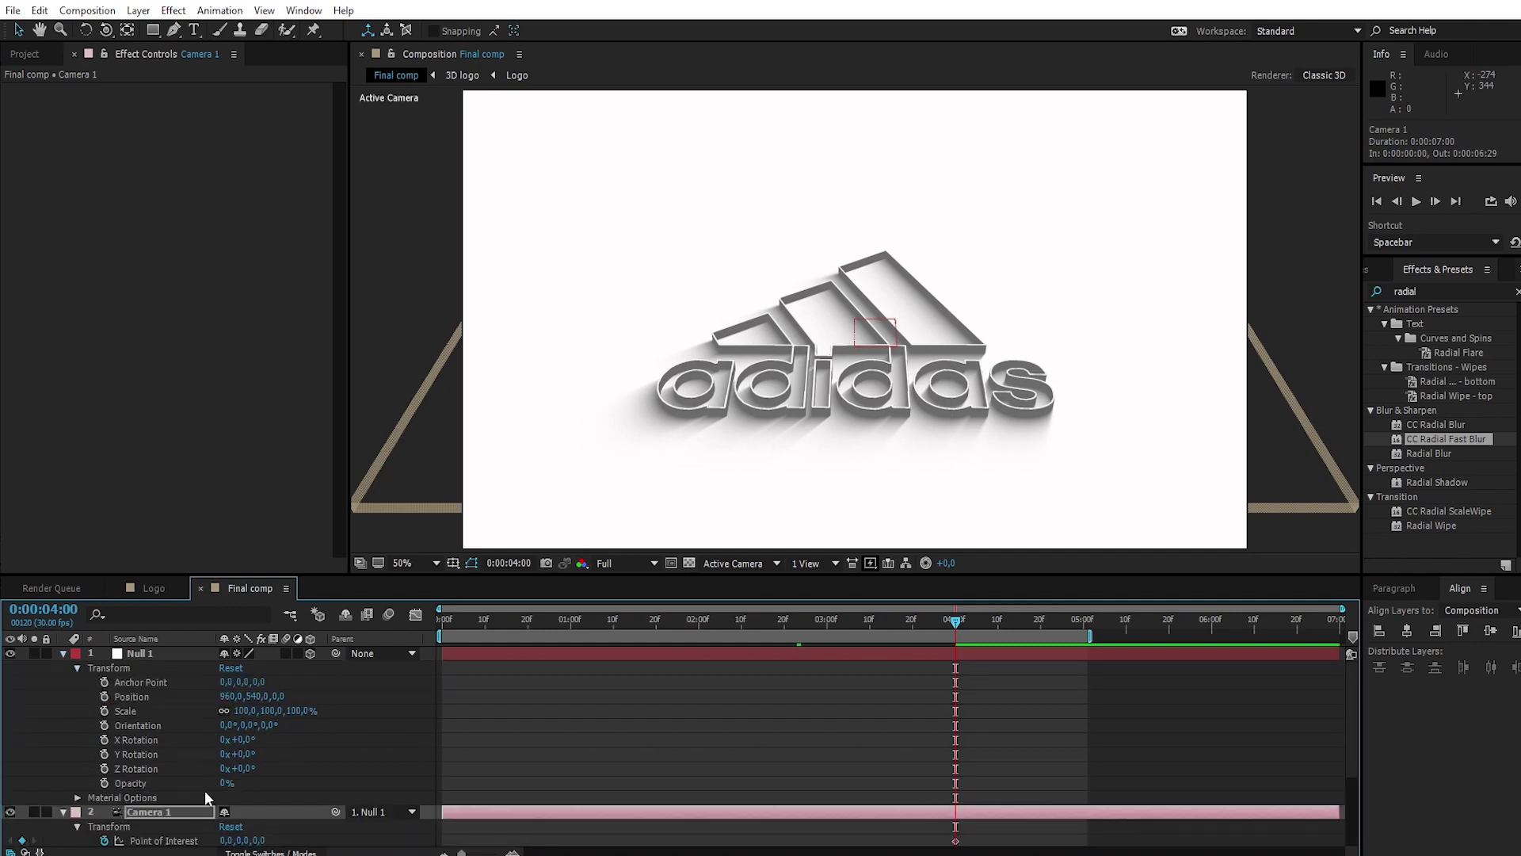
click(104, 769)
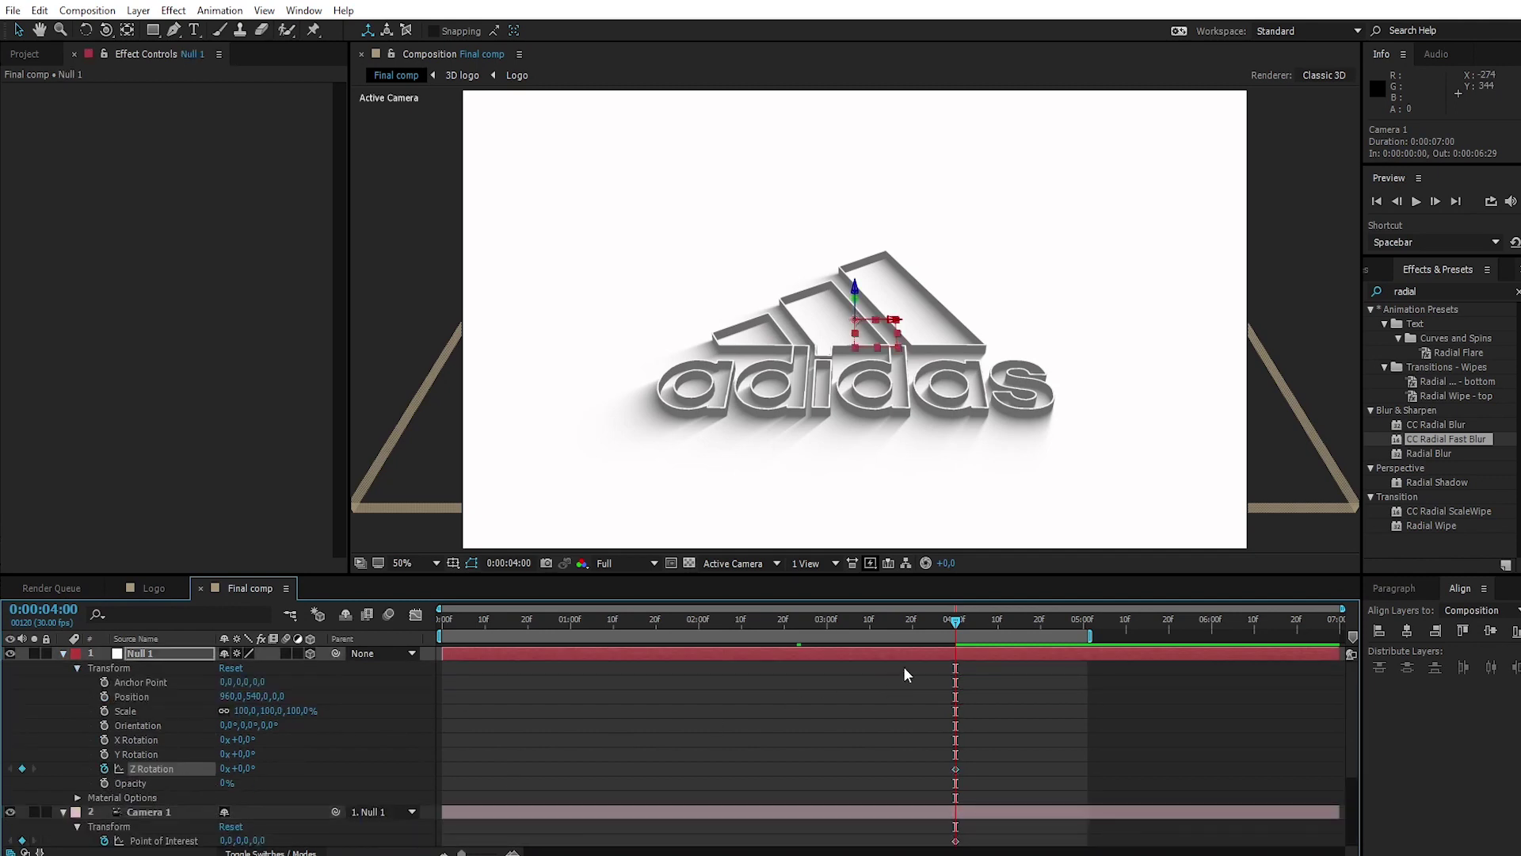
drag(957, 624, 673, 695)
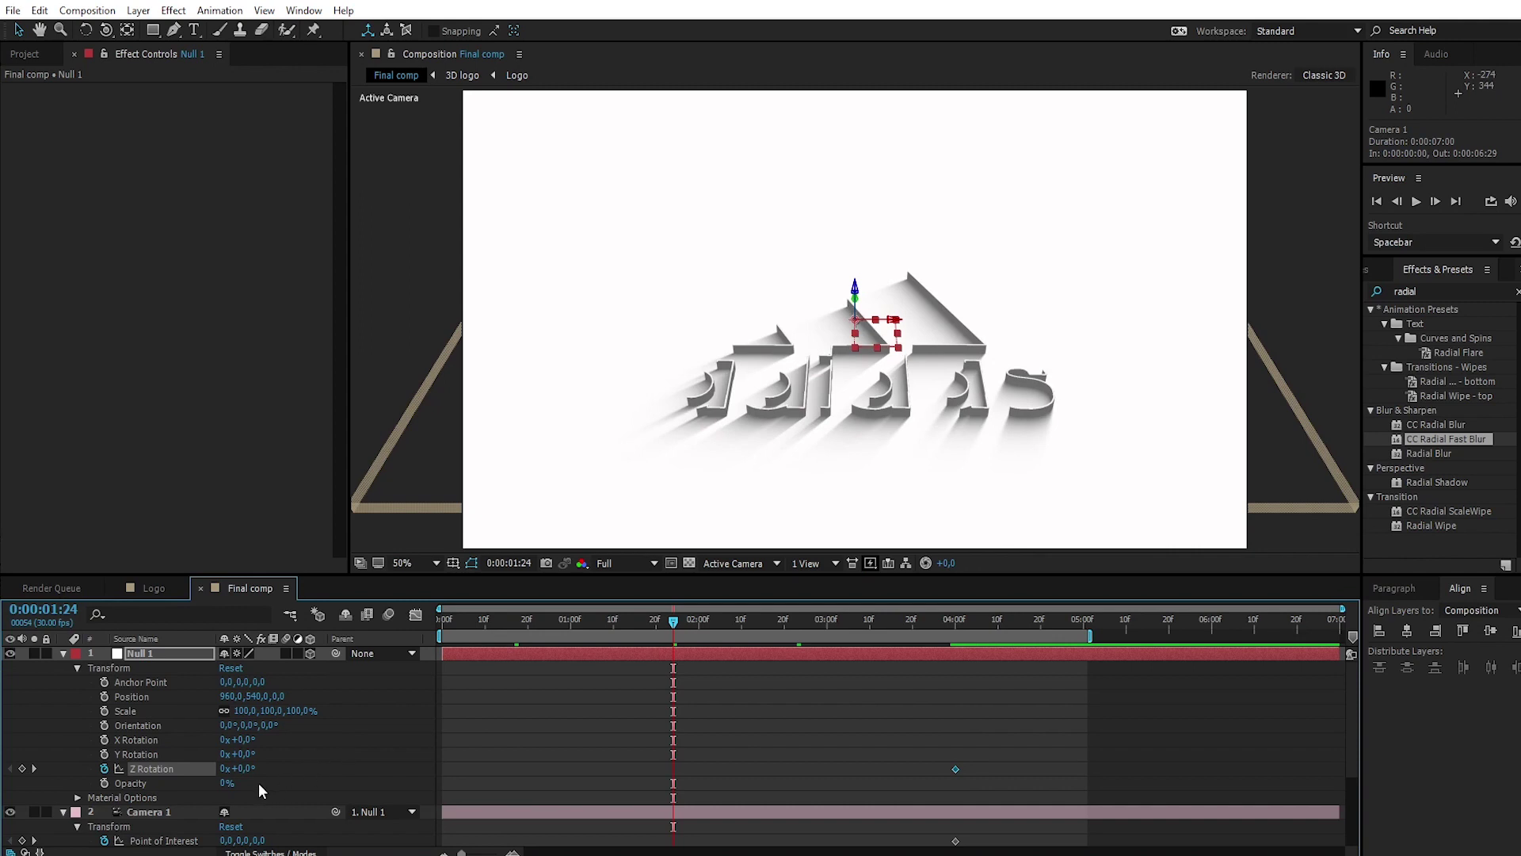
drag(247, 773, 295, 771)
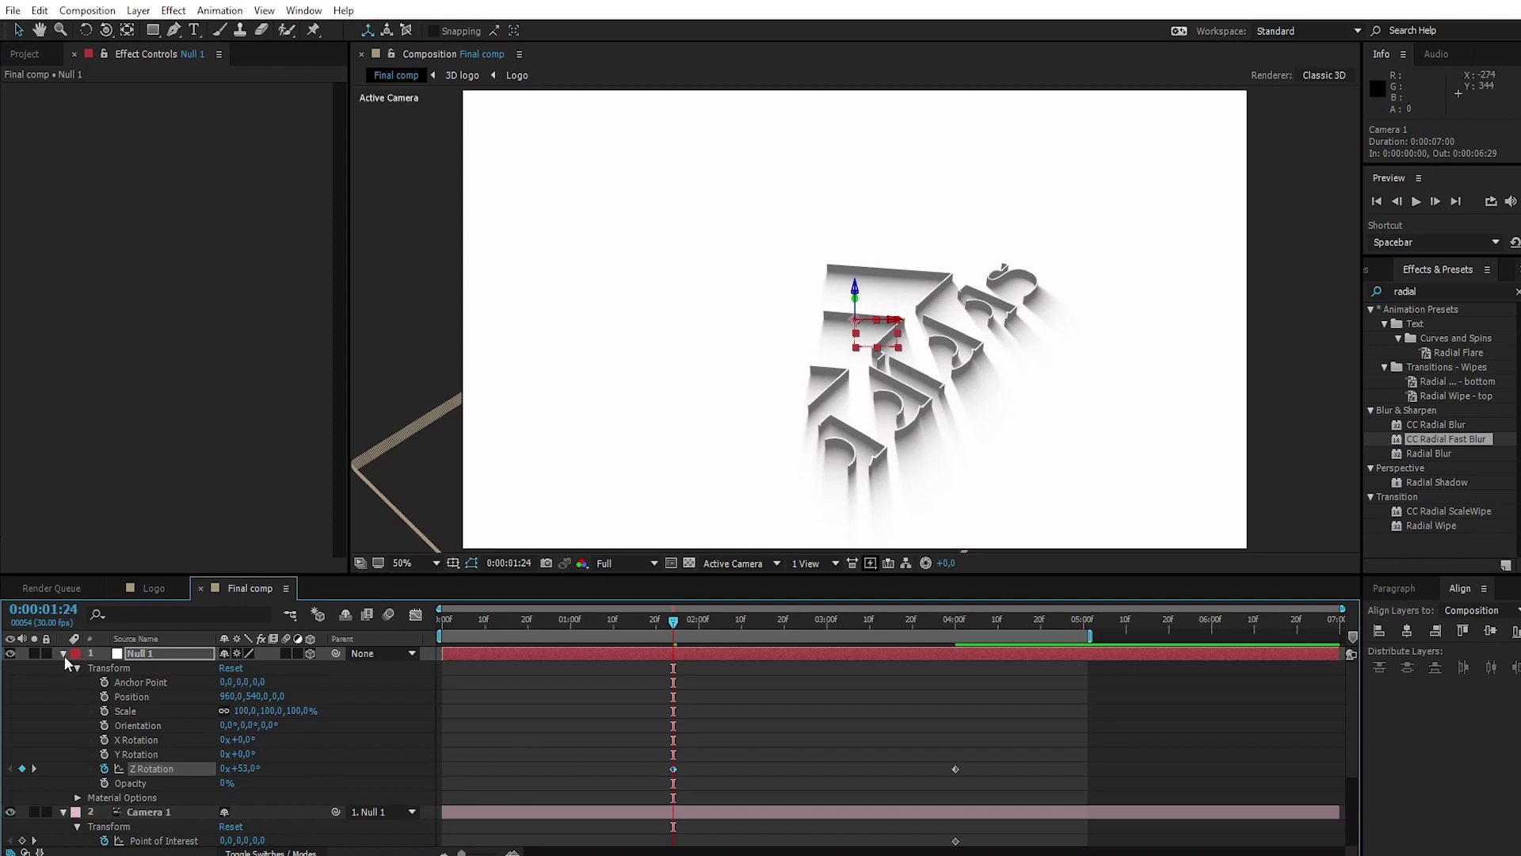
- Dolly Camera 1 in toward the logo at 0:00:01:24, to a Position of about 0, 592, -471
scroll(78, 719, down, 2)
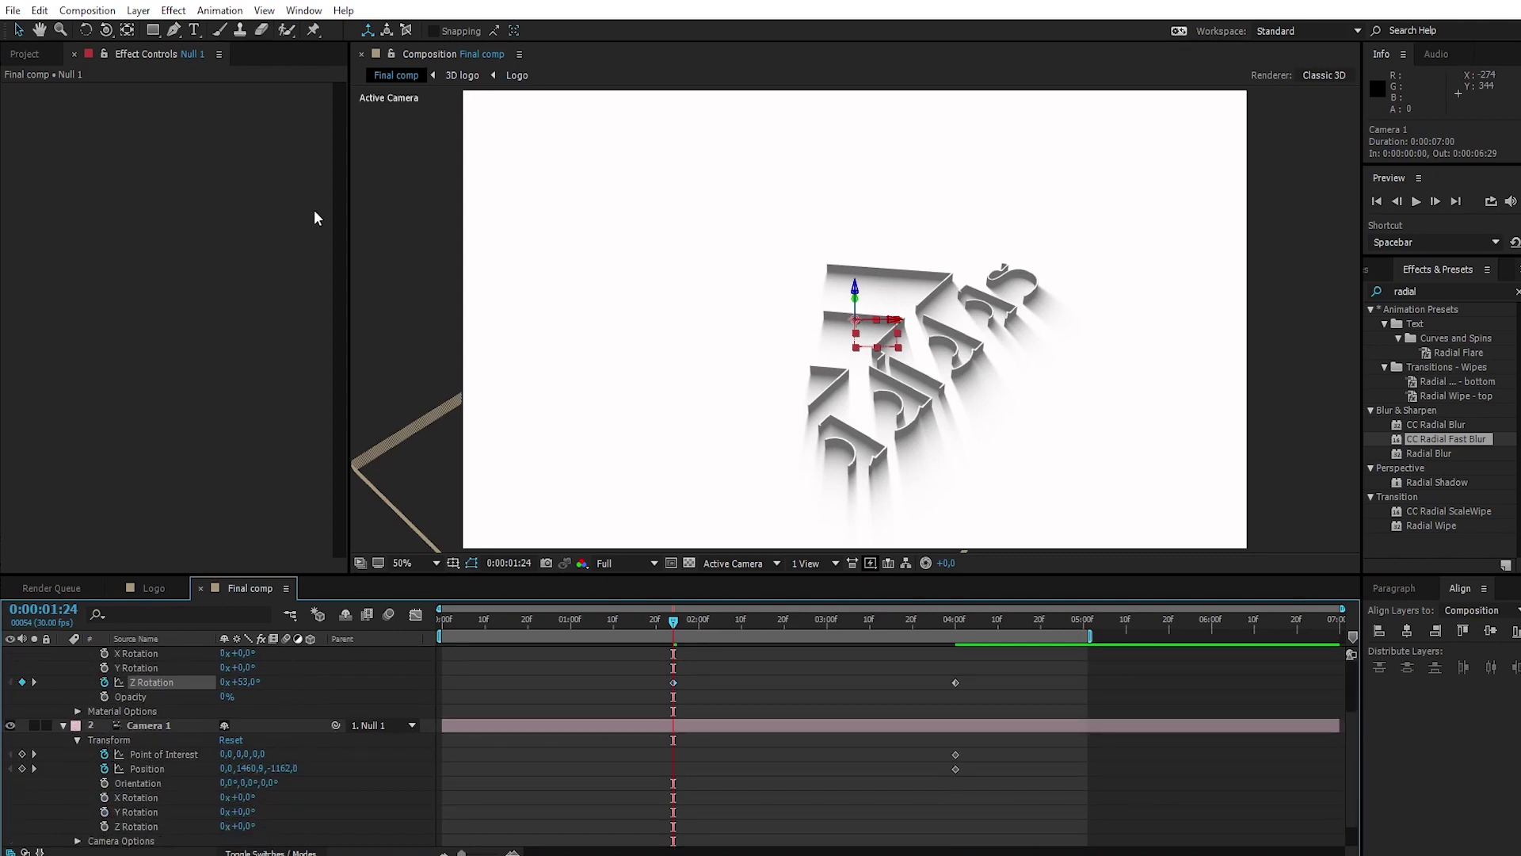
click(106, 30)
click(174, 87)
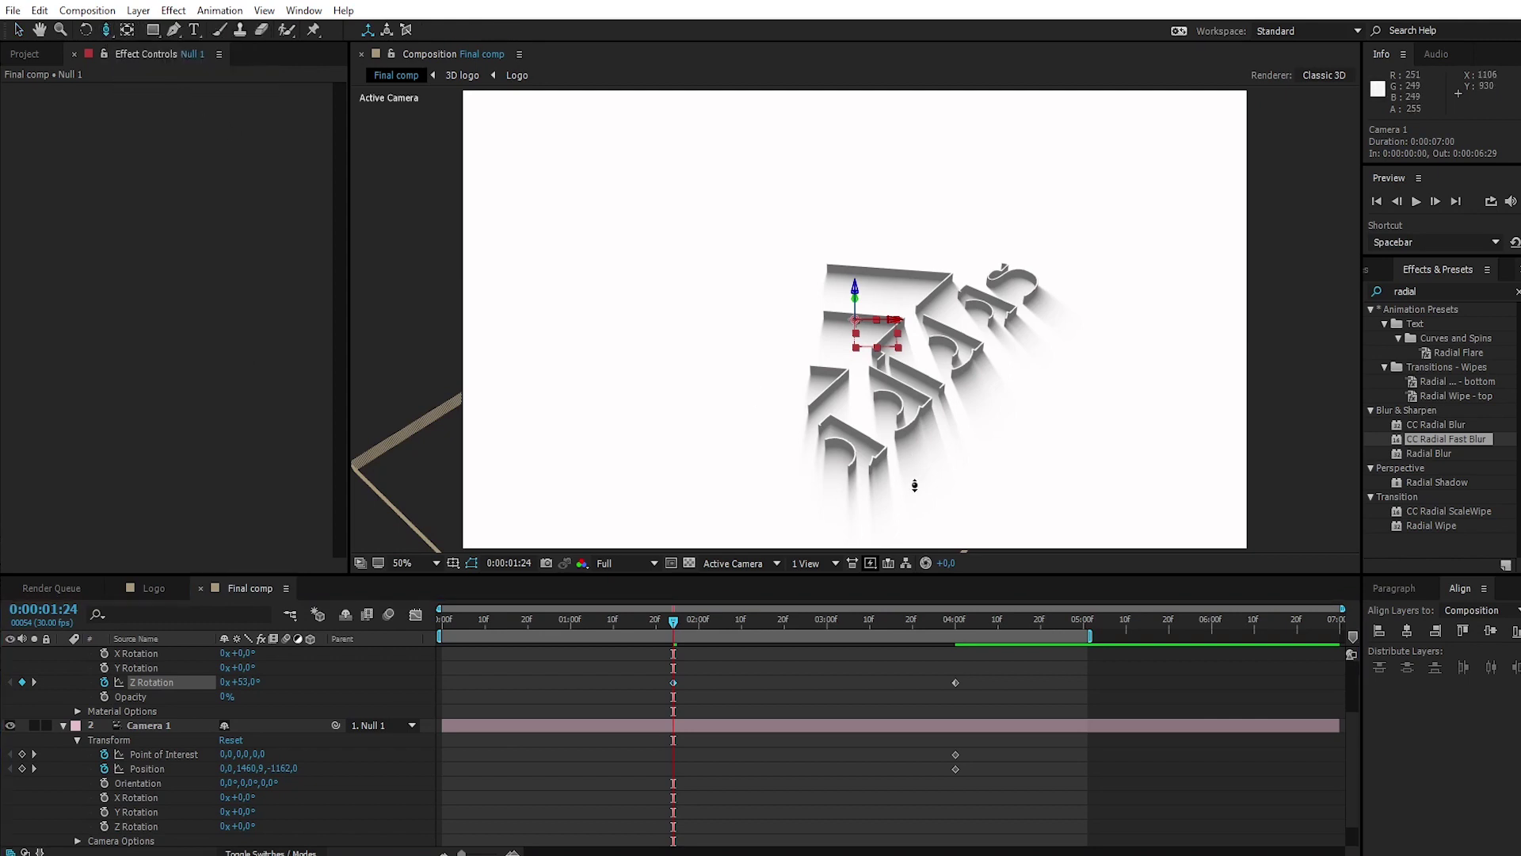
drag(910, 500, 982, 389)
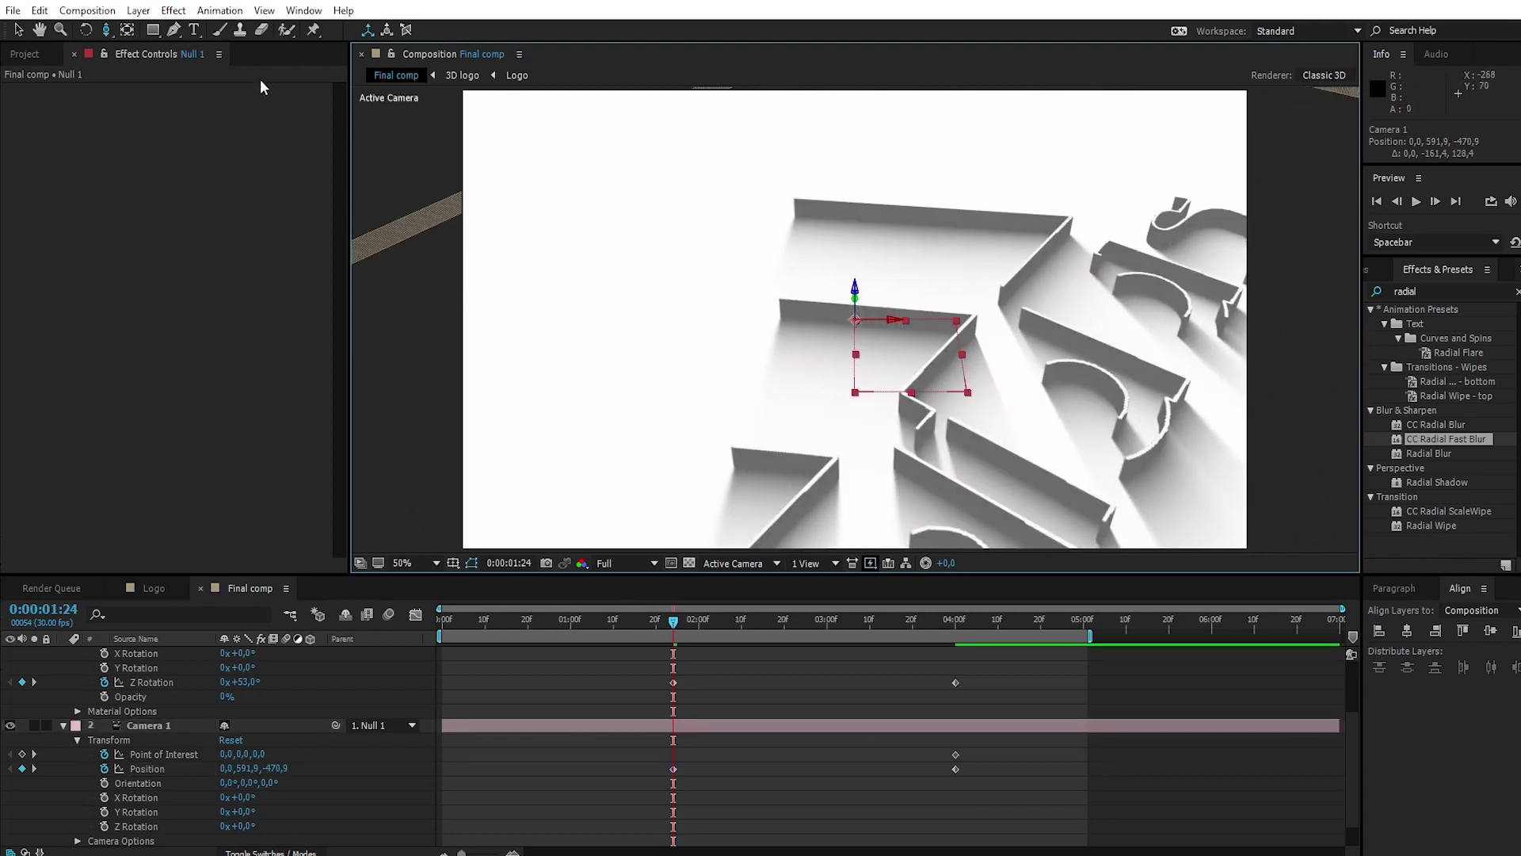
- Track, orbit and dolly Camera 1 at 0:00:01:24 into a low close-up of the letters, at Position about 110.5, 729.8, -169.1
drag(107, 33, 189, 72)
drag(842, 493, 802, 268)
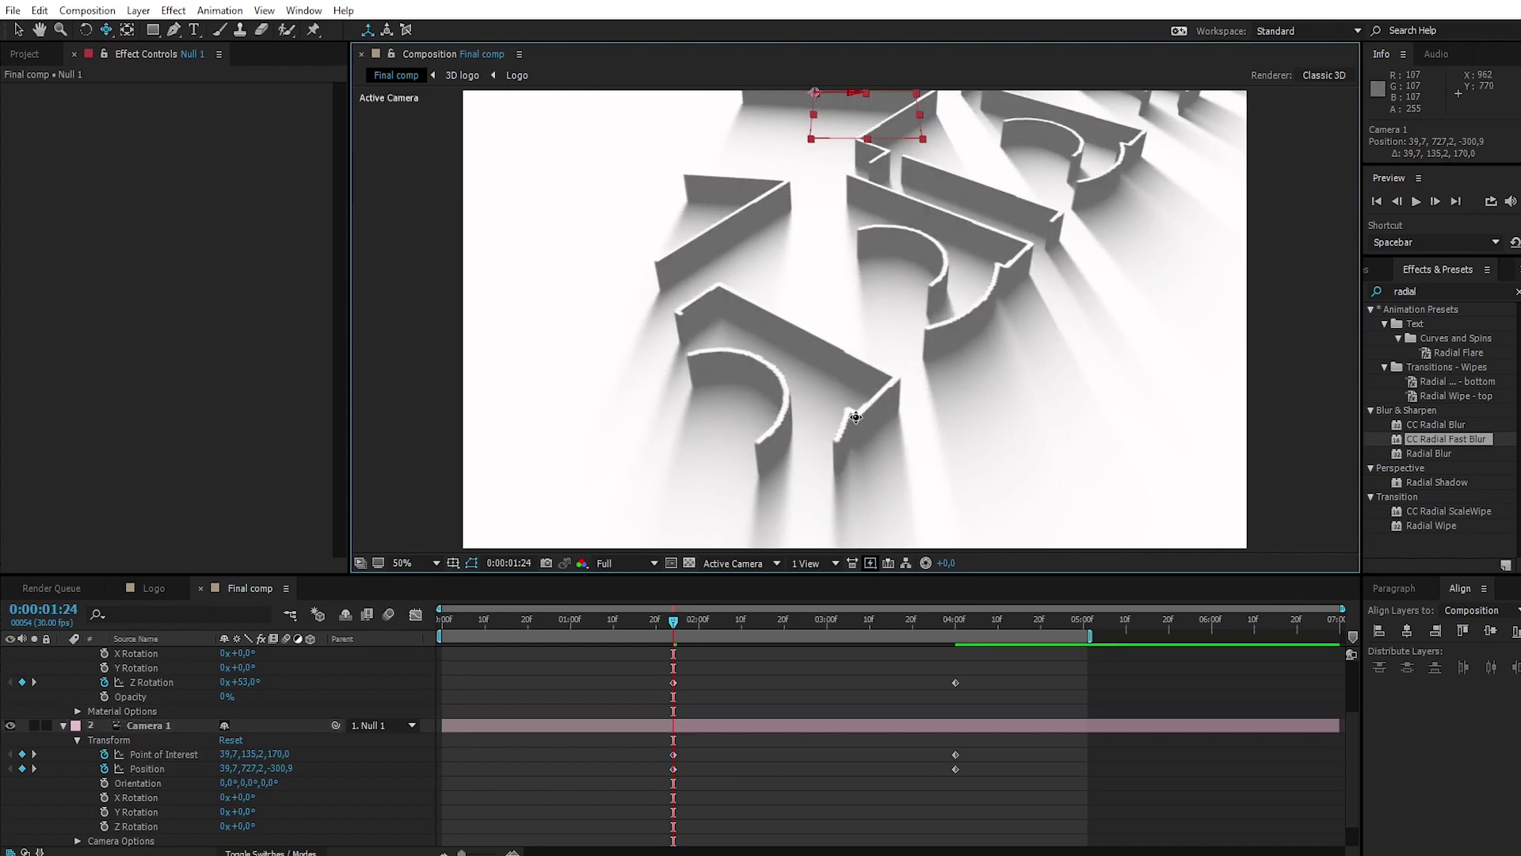
drag(854, 412, 855, 397)
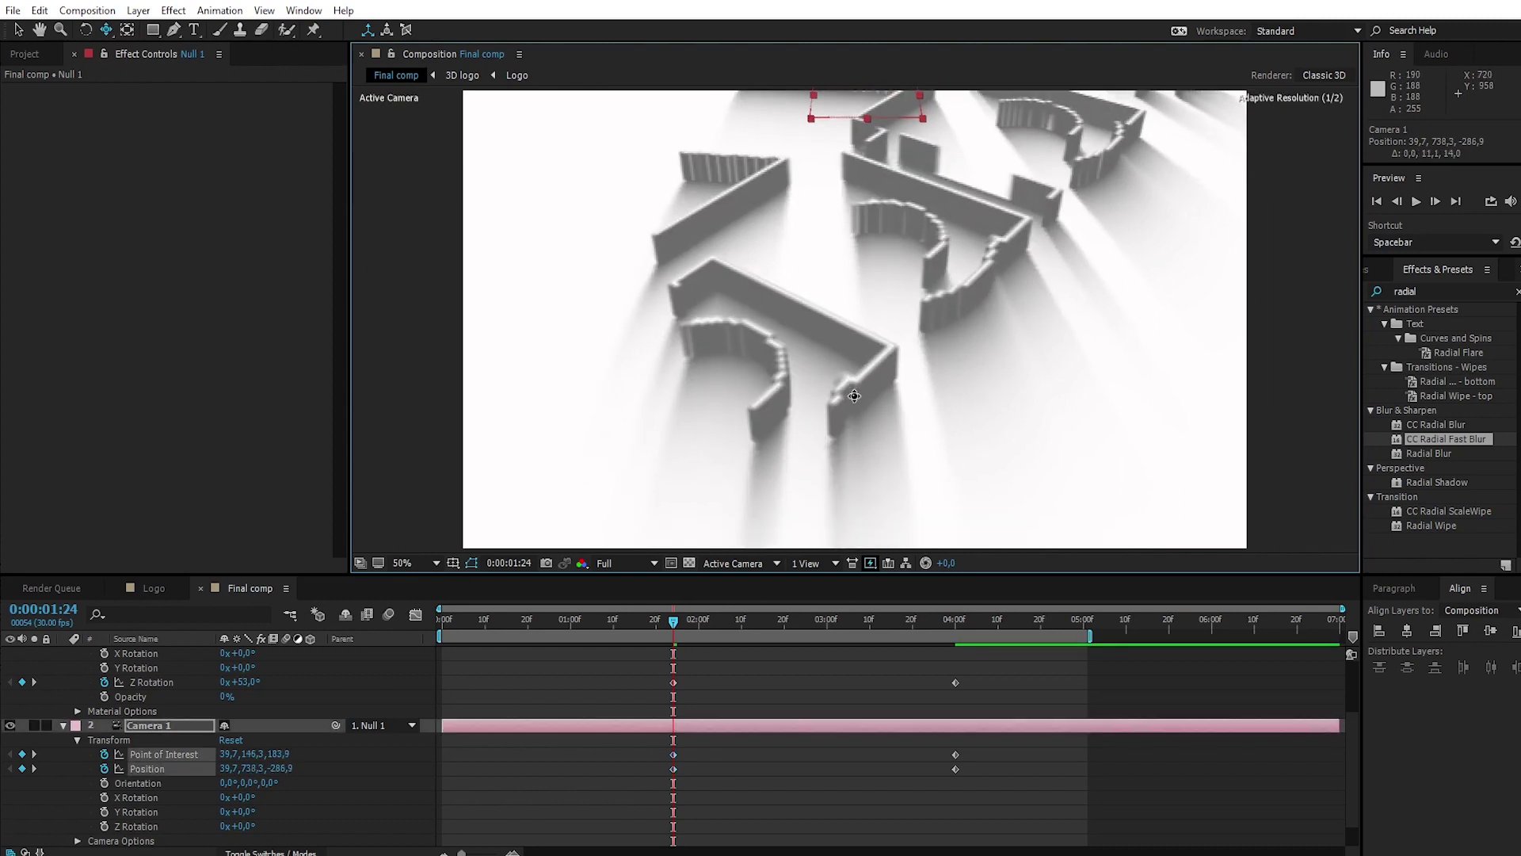
click(106, 34)
drag(107, 33, 159, 75)
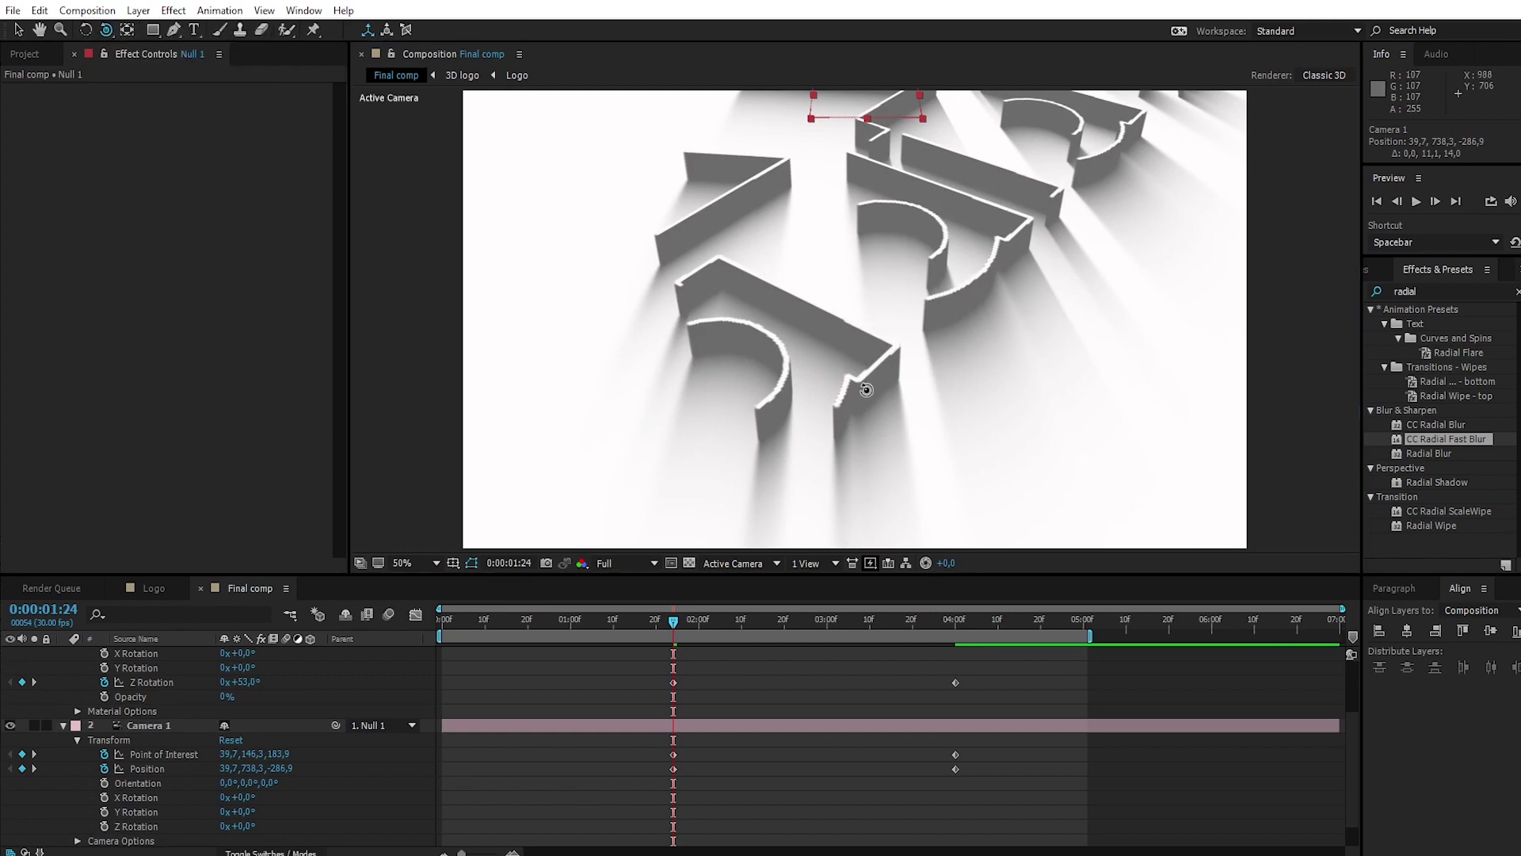
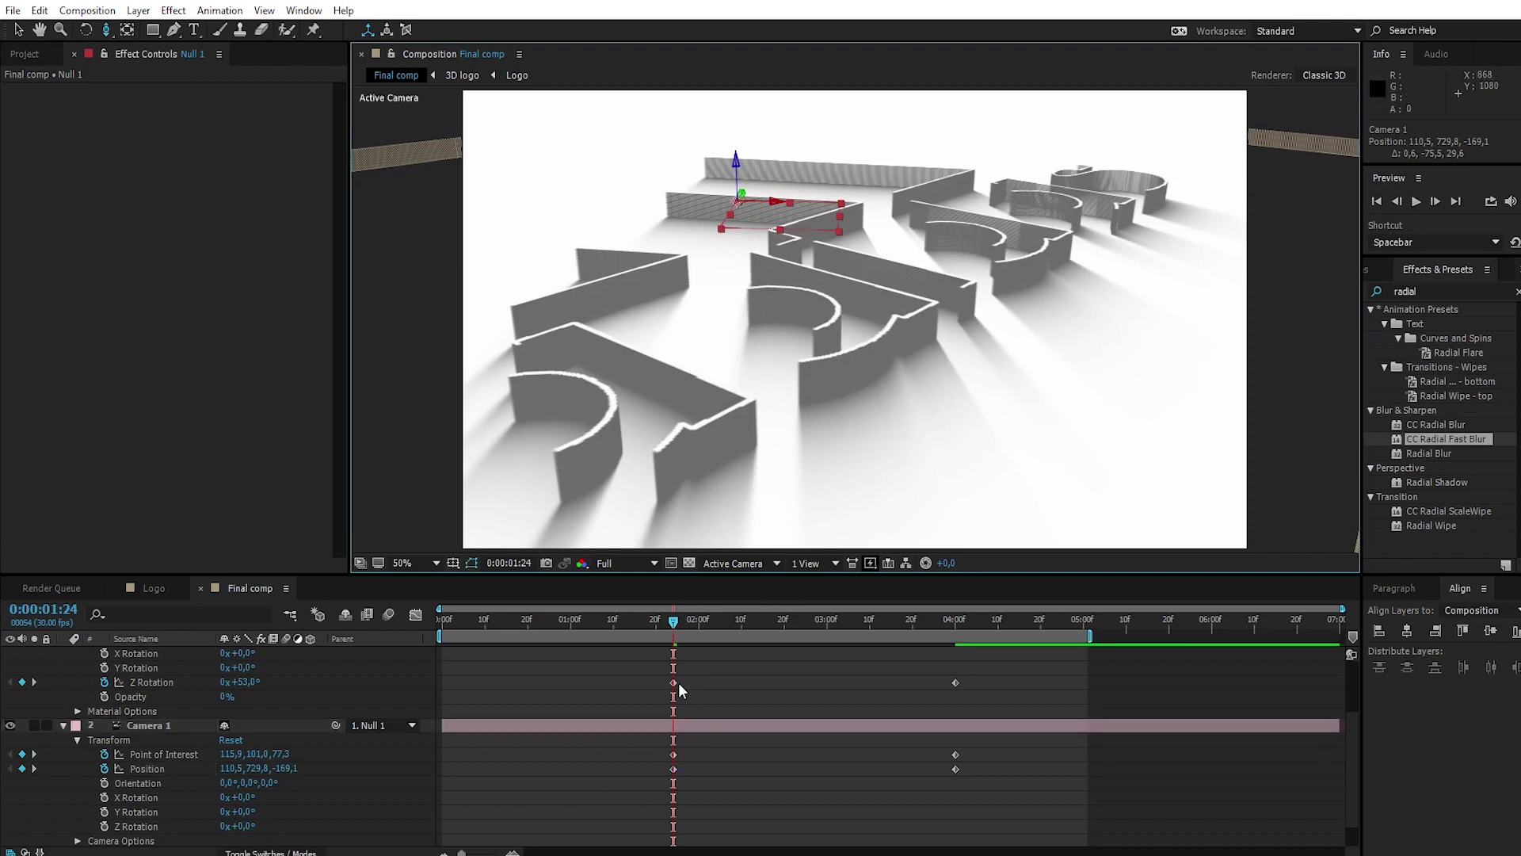
- Move the Z Rotation, Point of Interest and Position keyframes from 0:00:01:24 to the composition's start, and preview the camera move
drag(664, 677, 686, 773)
drag(672, 681, 441, 689)
drag(675, 626, 321, 662)
key(space)
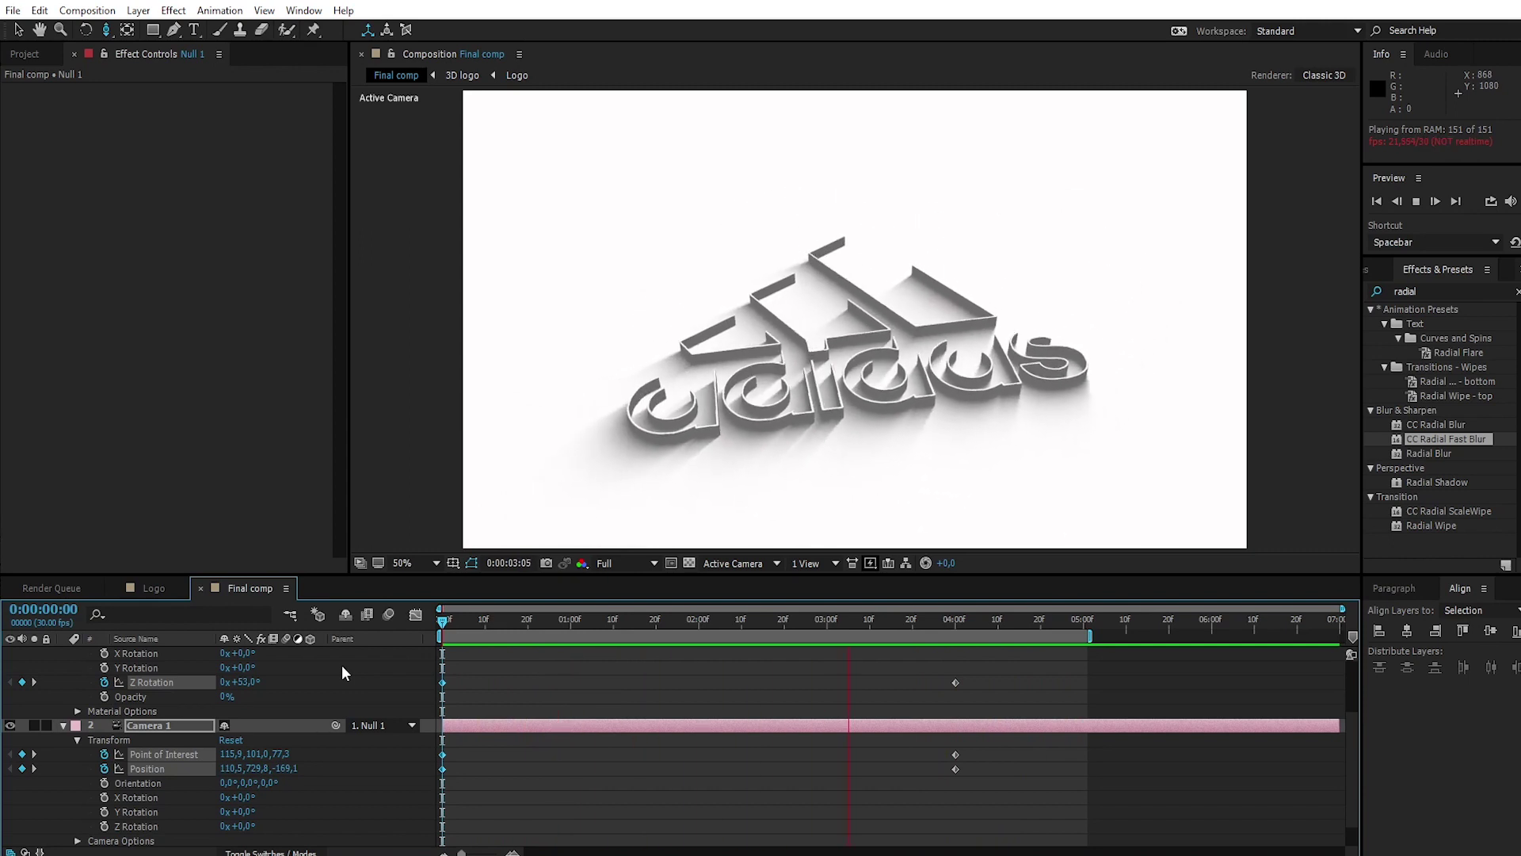
key(space)
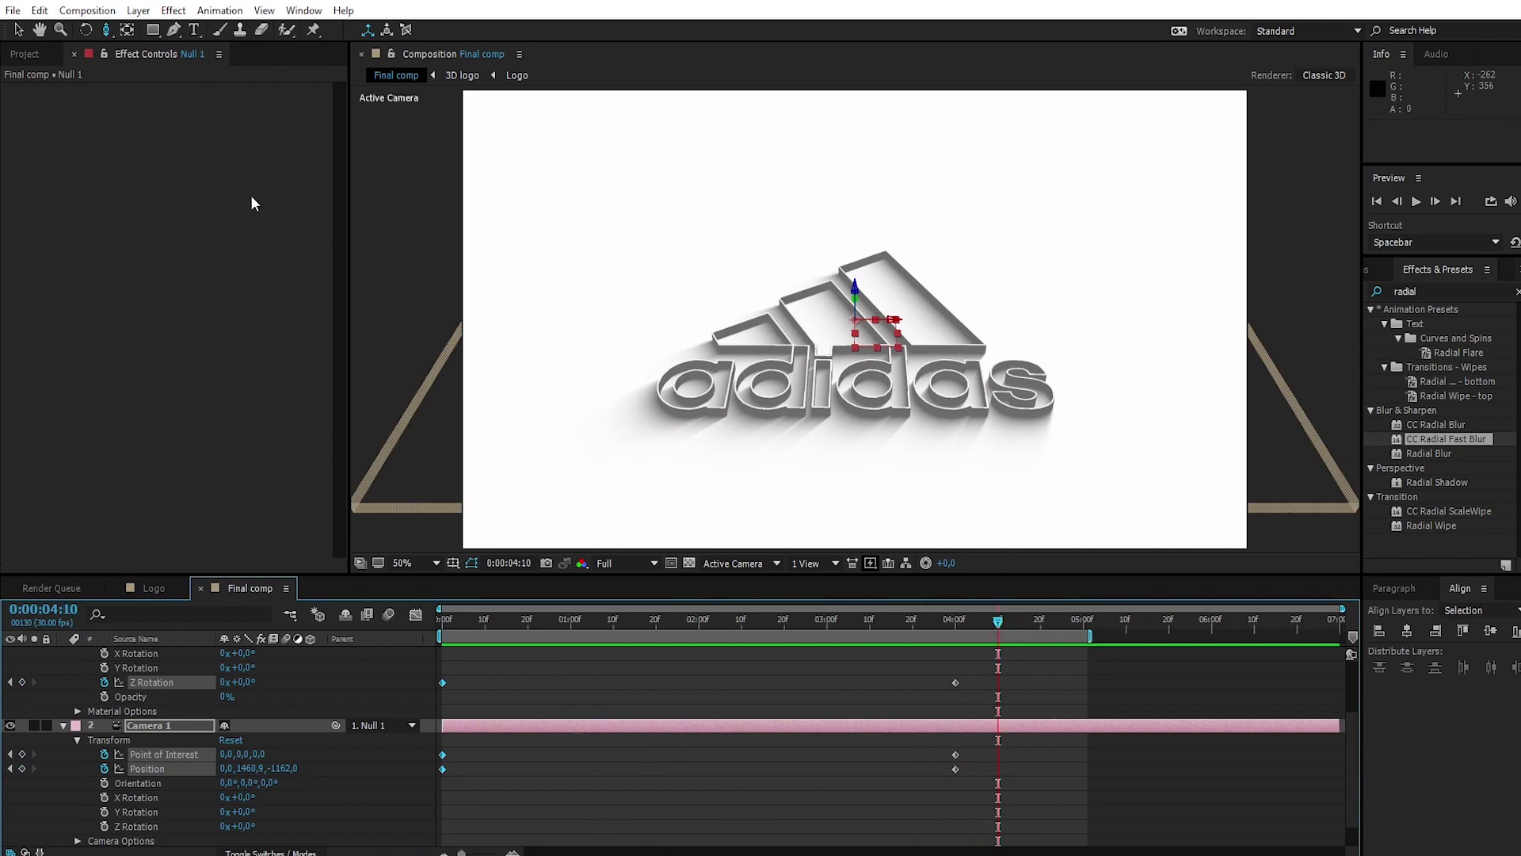
- At 0:00:04:10, orbit Camera 1 to face the logo nearly head-on and dolly out to Position about 262, 61, -2303
drag(106, 32, 171, 53)
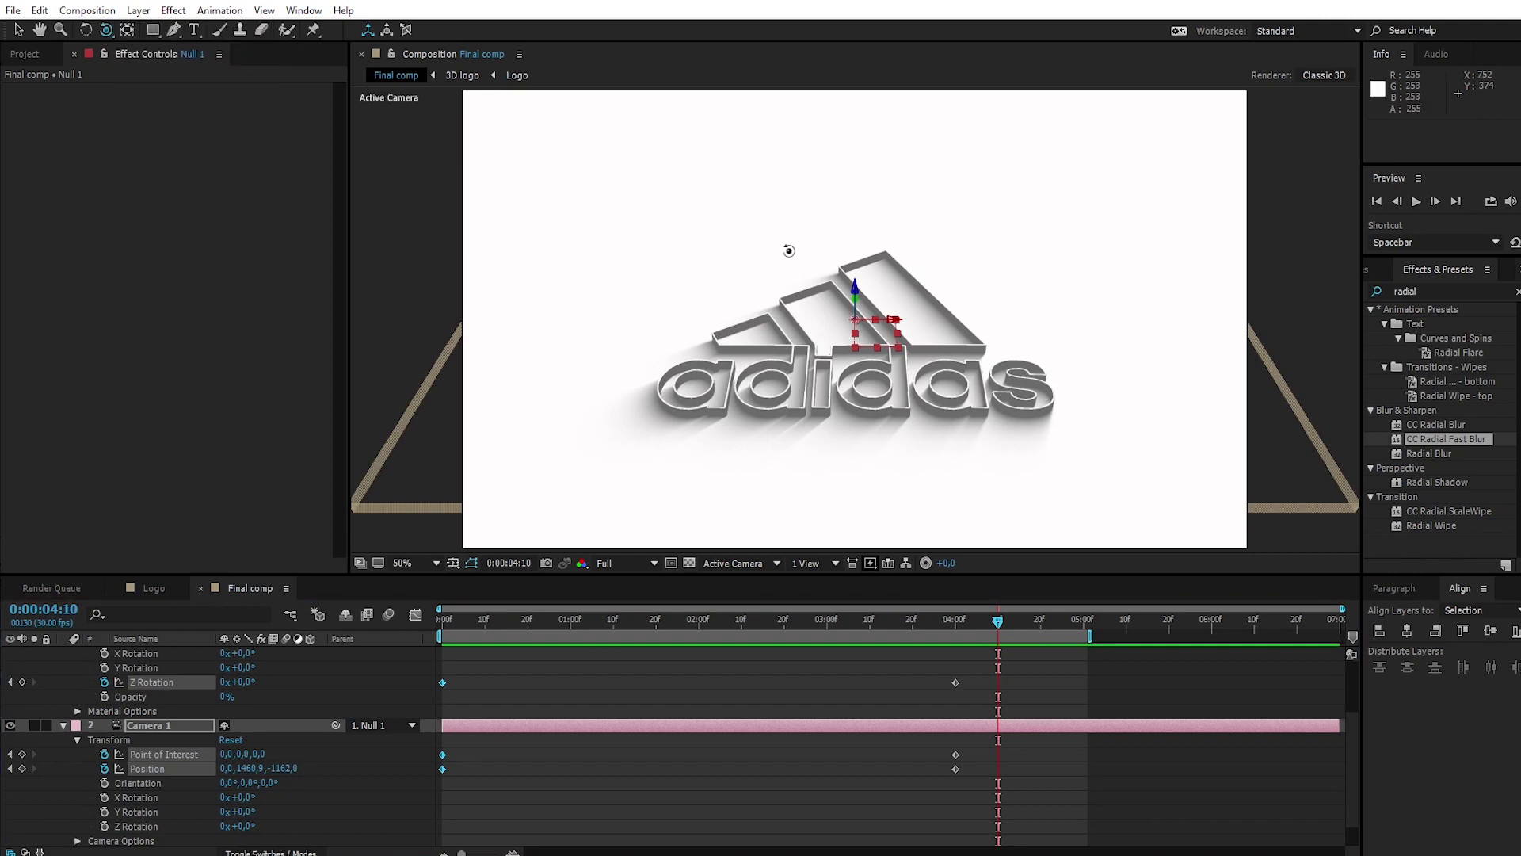
drag(890, 281, 880, 365)
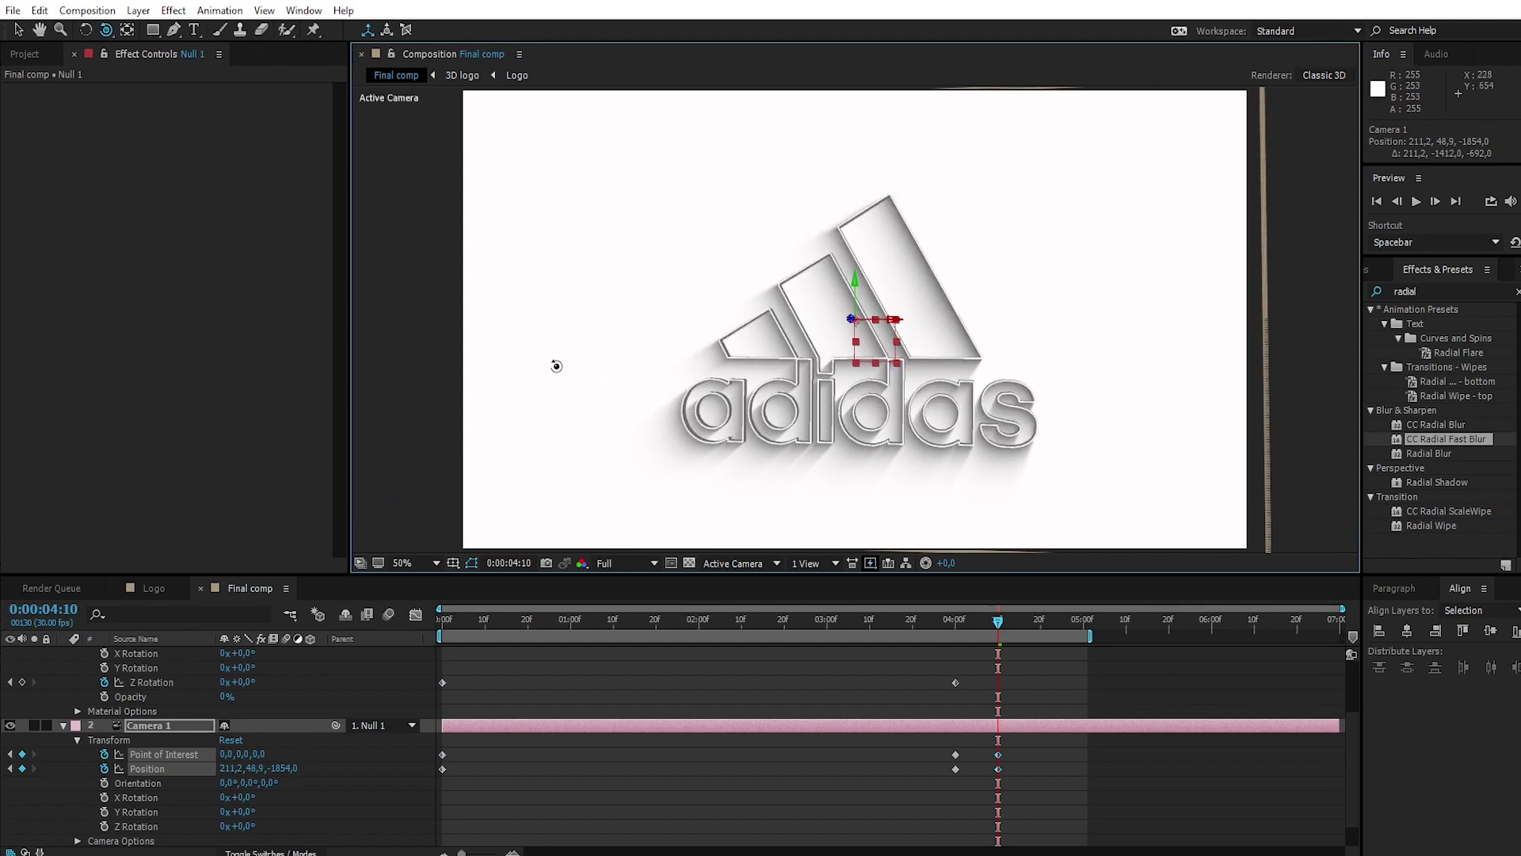
drag(107, 35, 159, 83)
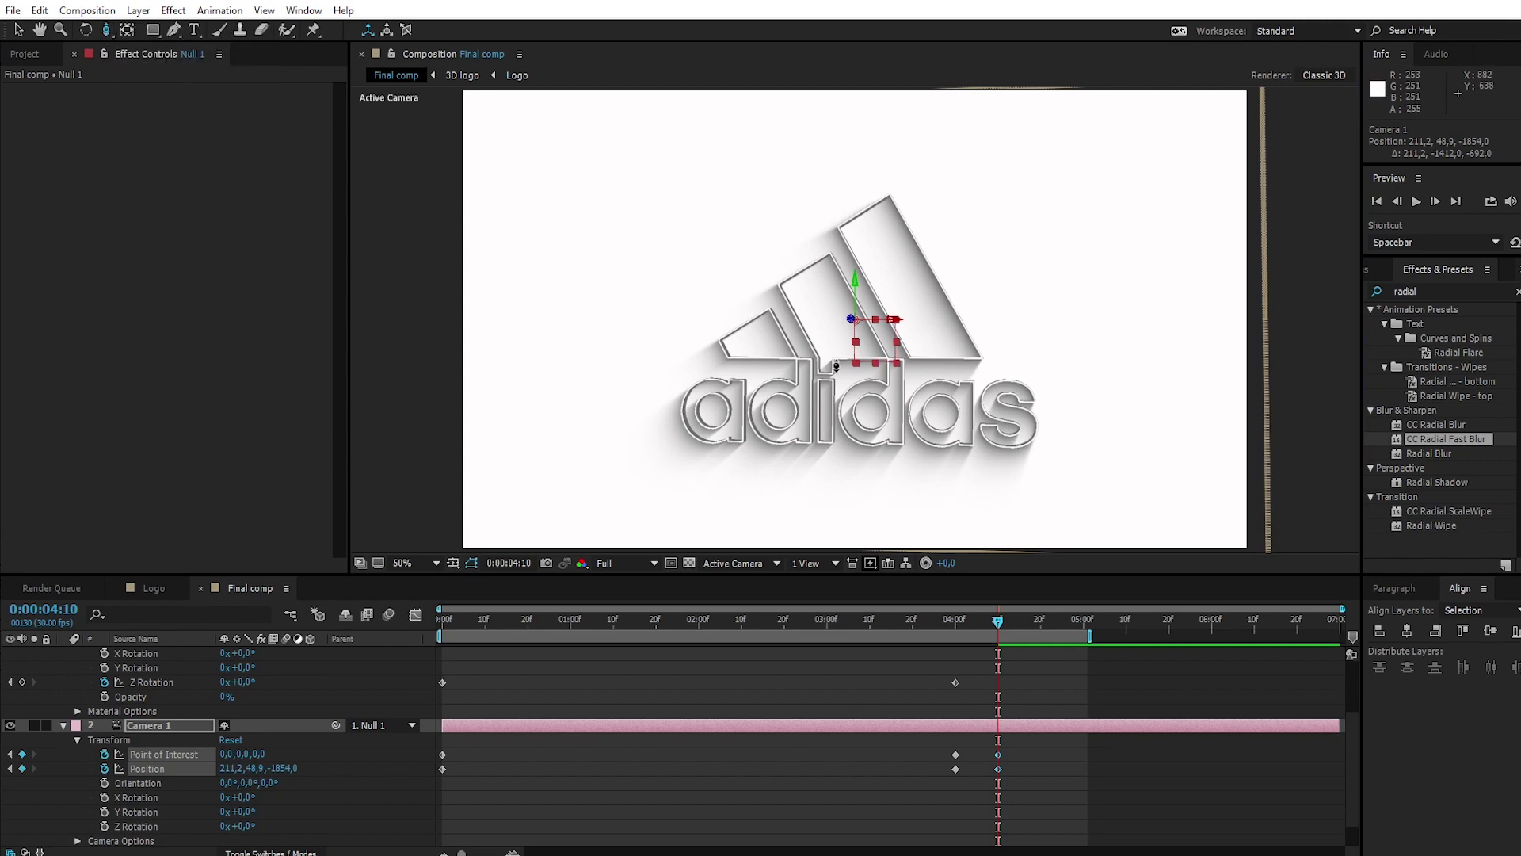
drag(969, 327, 1015, 380)
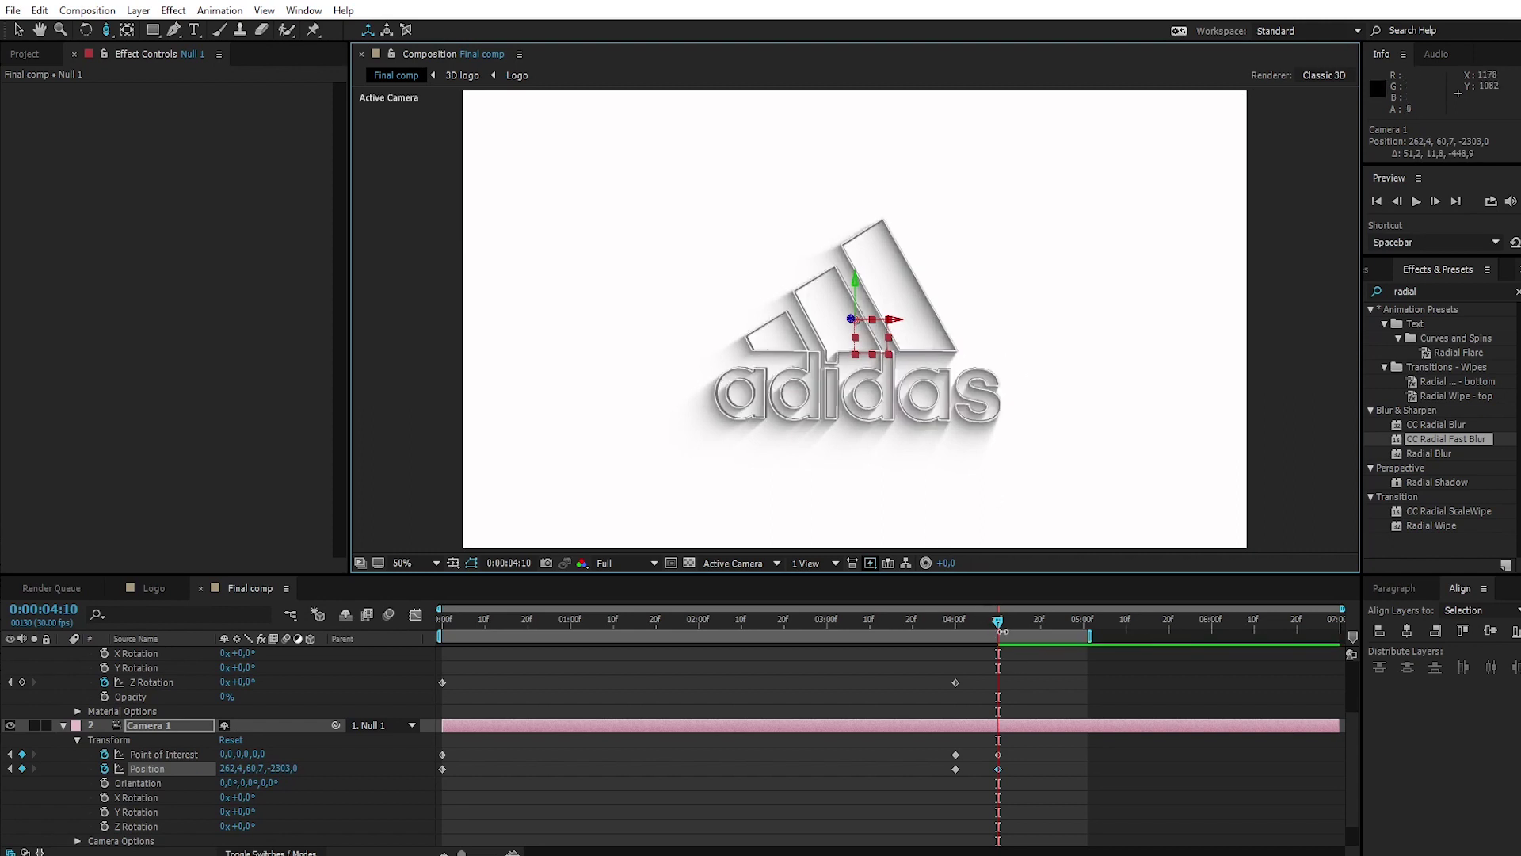
- Preview the camera animation from the start, stopping at about 0:00:04:26
drag(998, 621, 155, 663)
key(space)
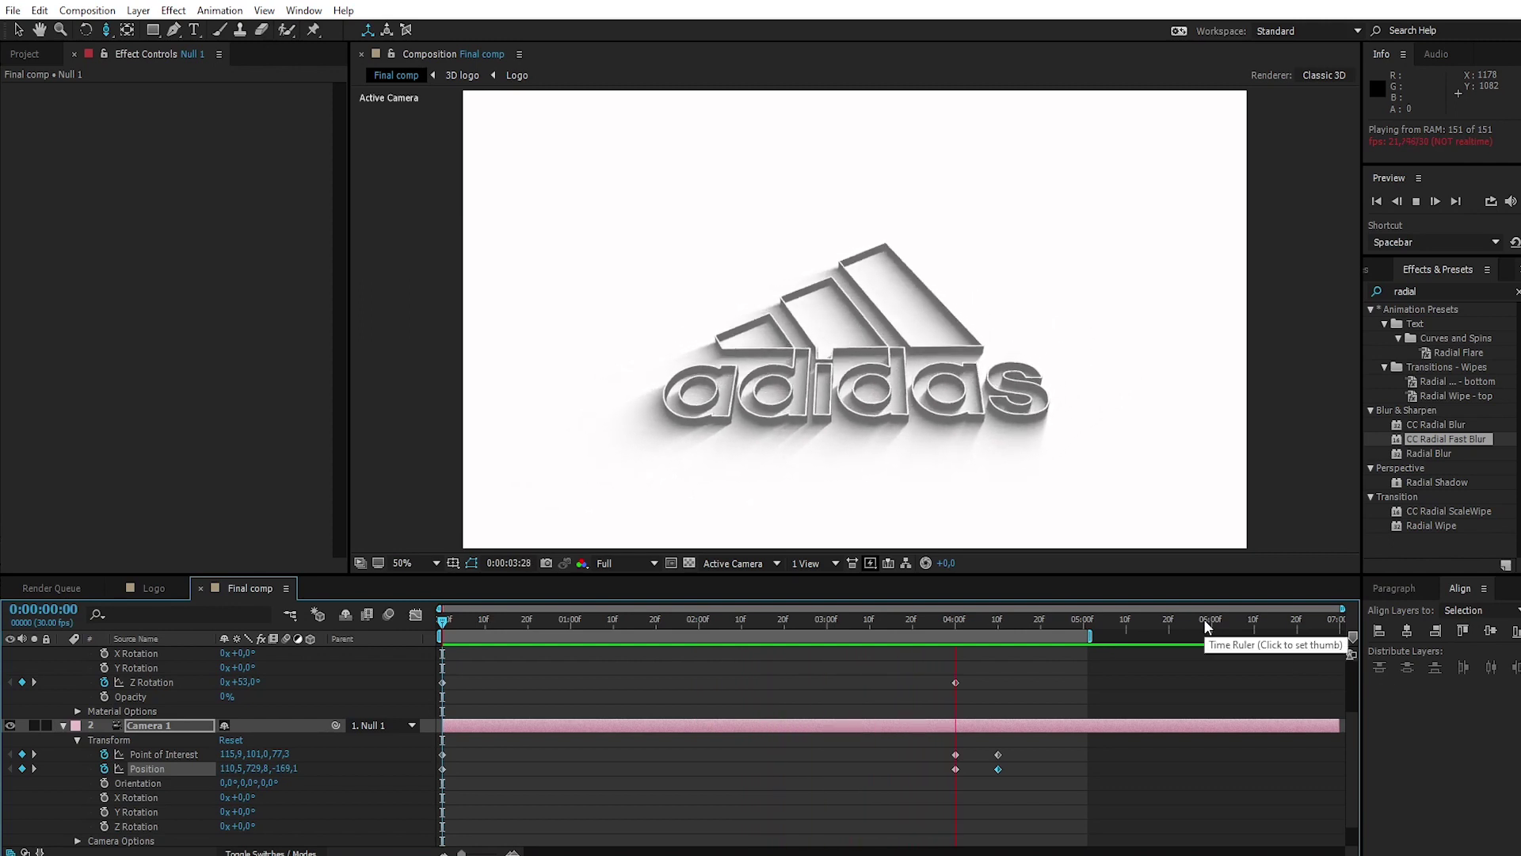
key(space)
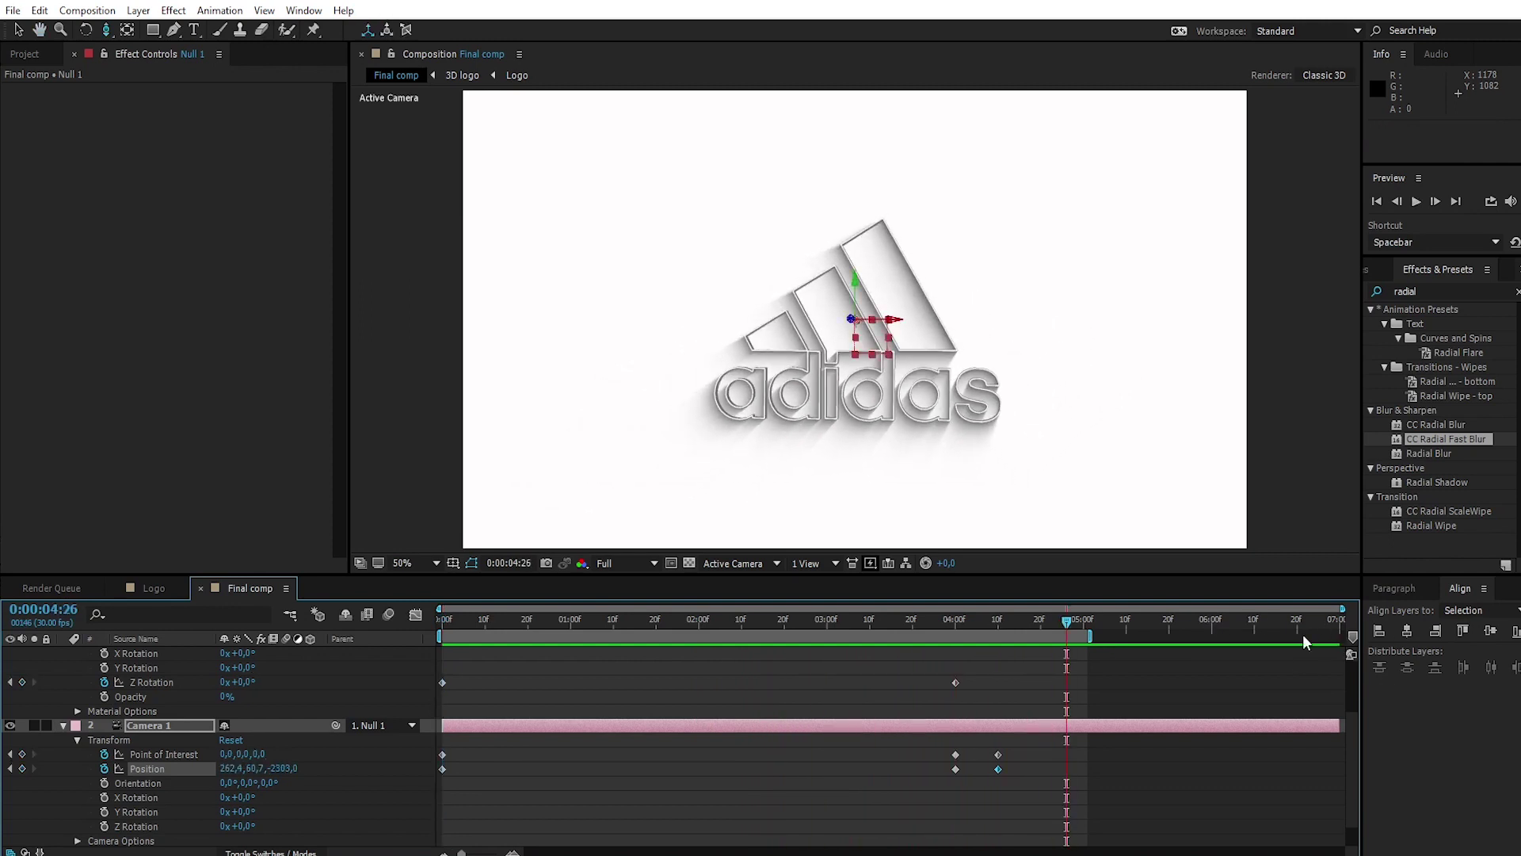
- Dolly Camera 1 farther out at 0:00:04:10, to Position about 321, 74, -2816, and replay the animation from the start
drag(1070, 621, 1000, 644)
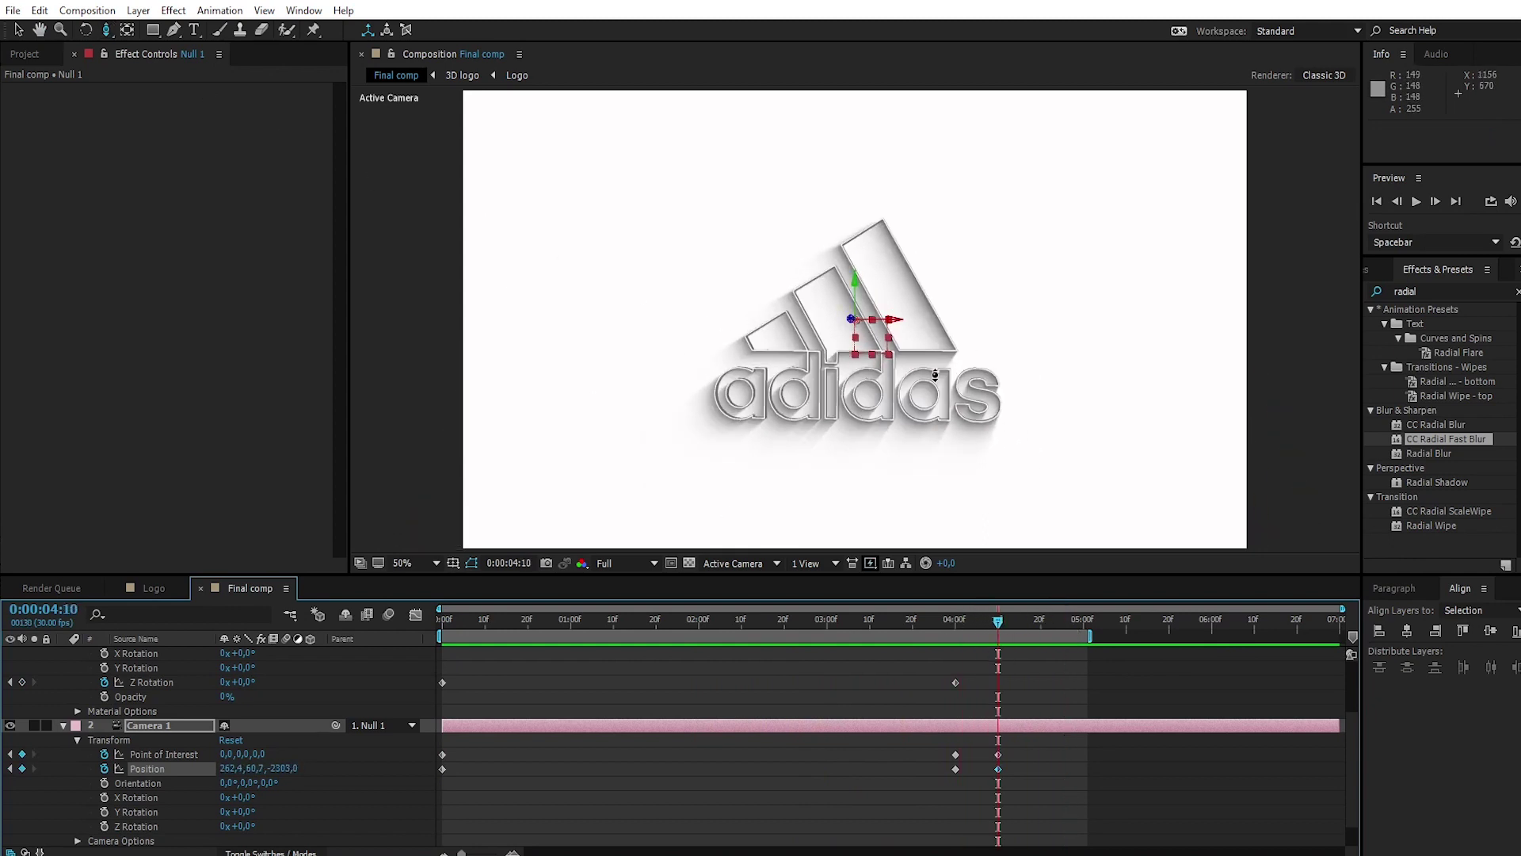
drag(935, 375, 921, 449)
drag(998, 626, 334, 629)
key(space)
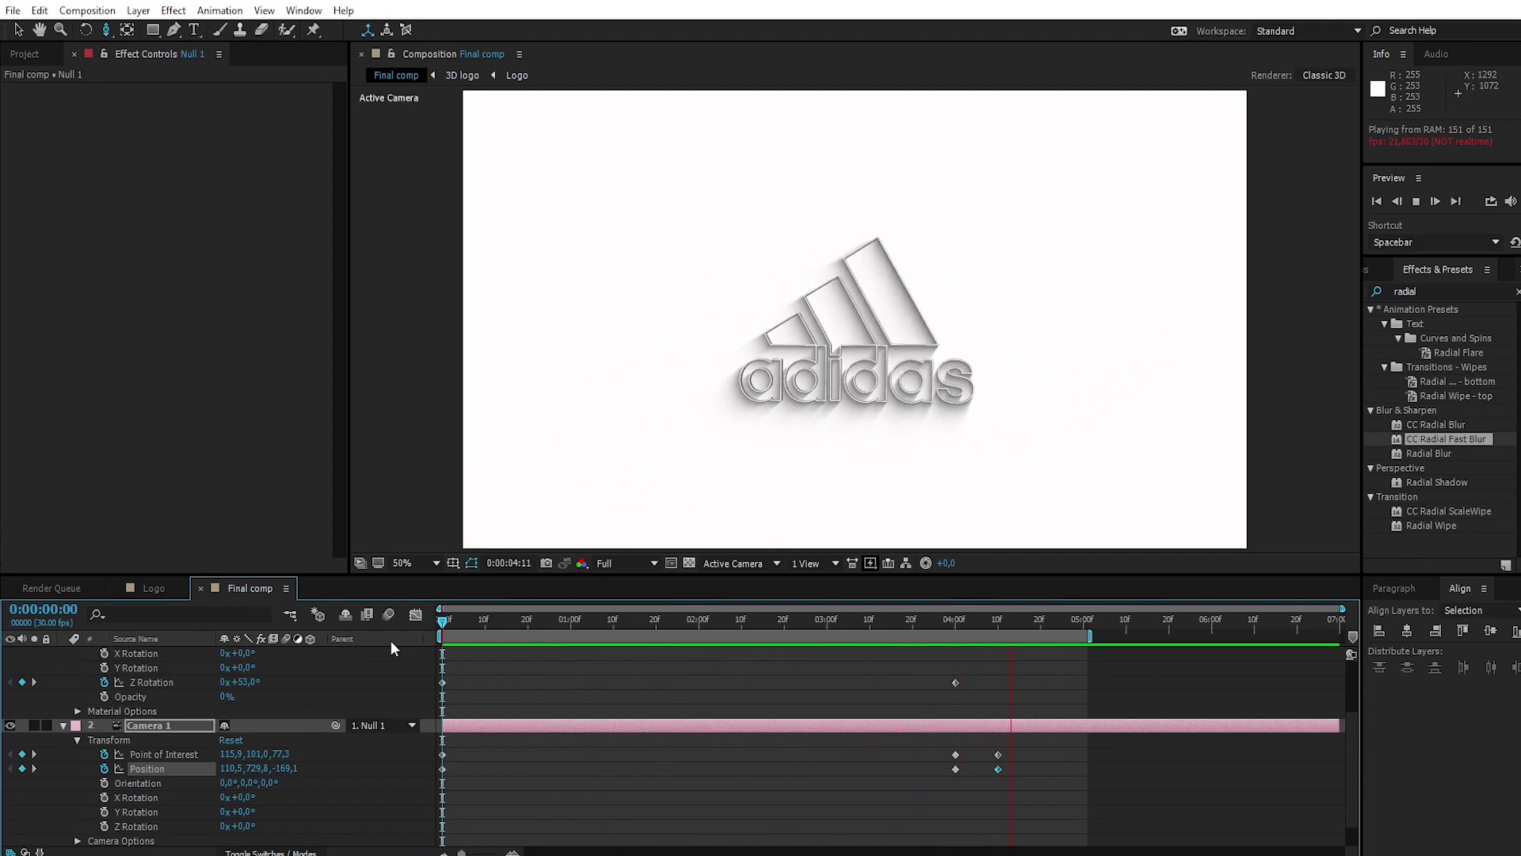
key(space)
- Apply Easy Ease to all the Z Rotation, Point of Interest and Position keyframes of Null 1 and Camera 1
drag(425, 667, 1023, 789)
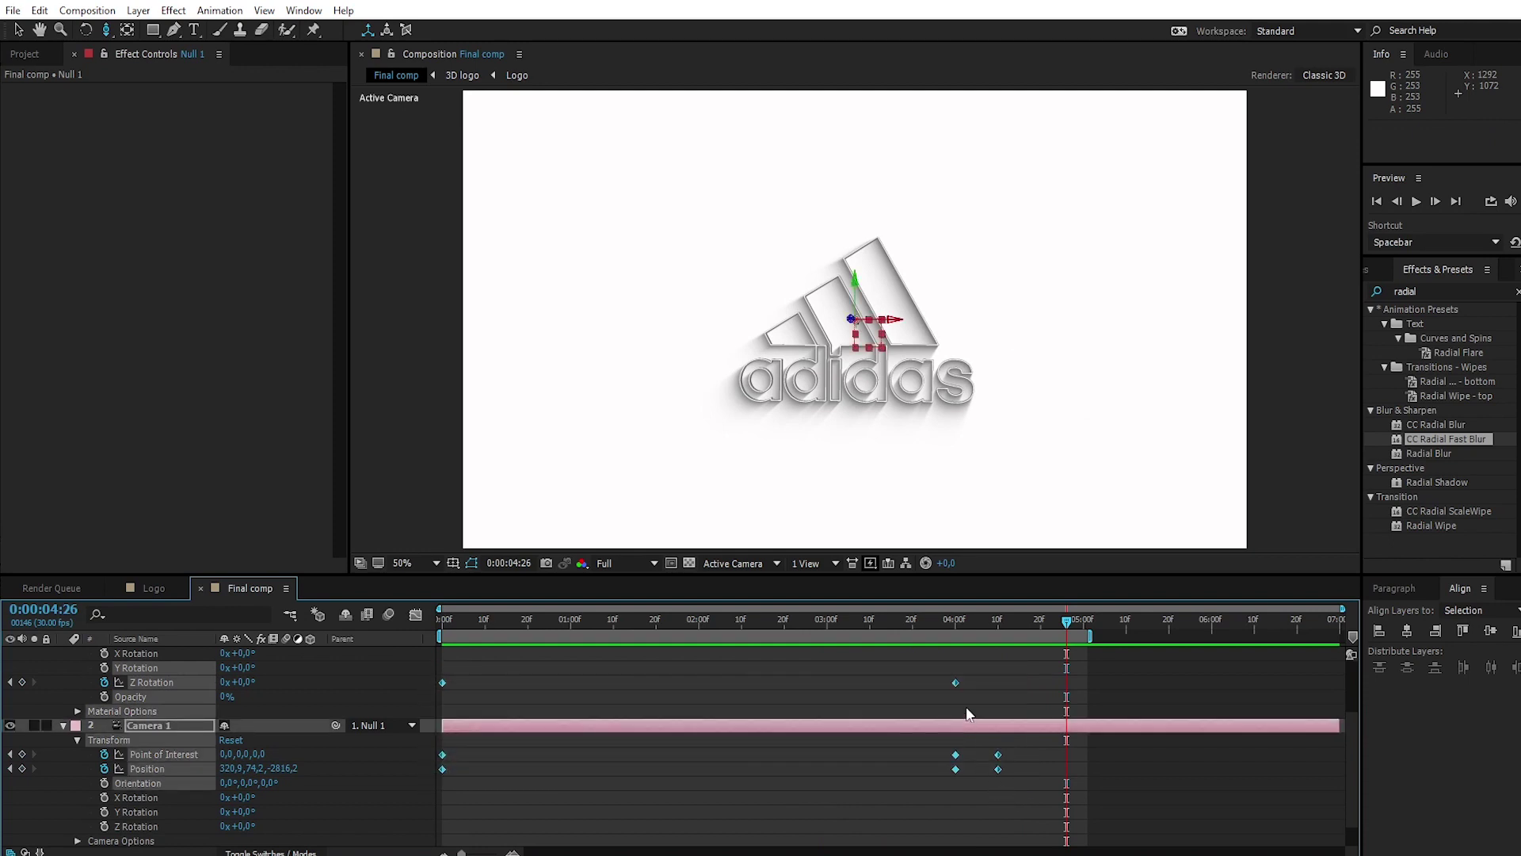
right_click(955, 680)
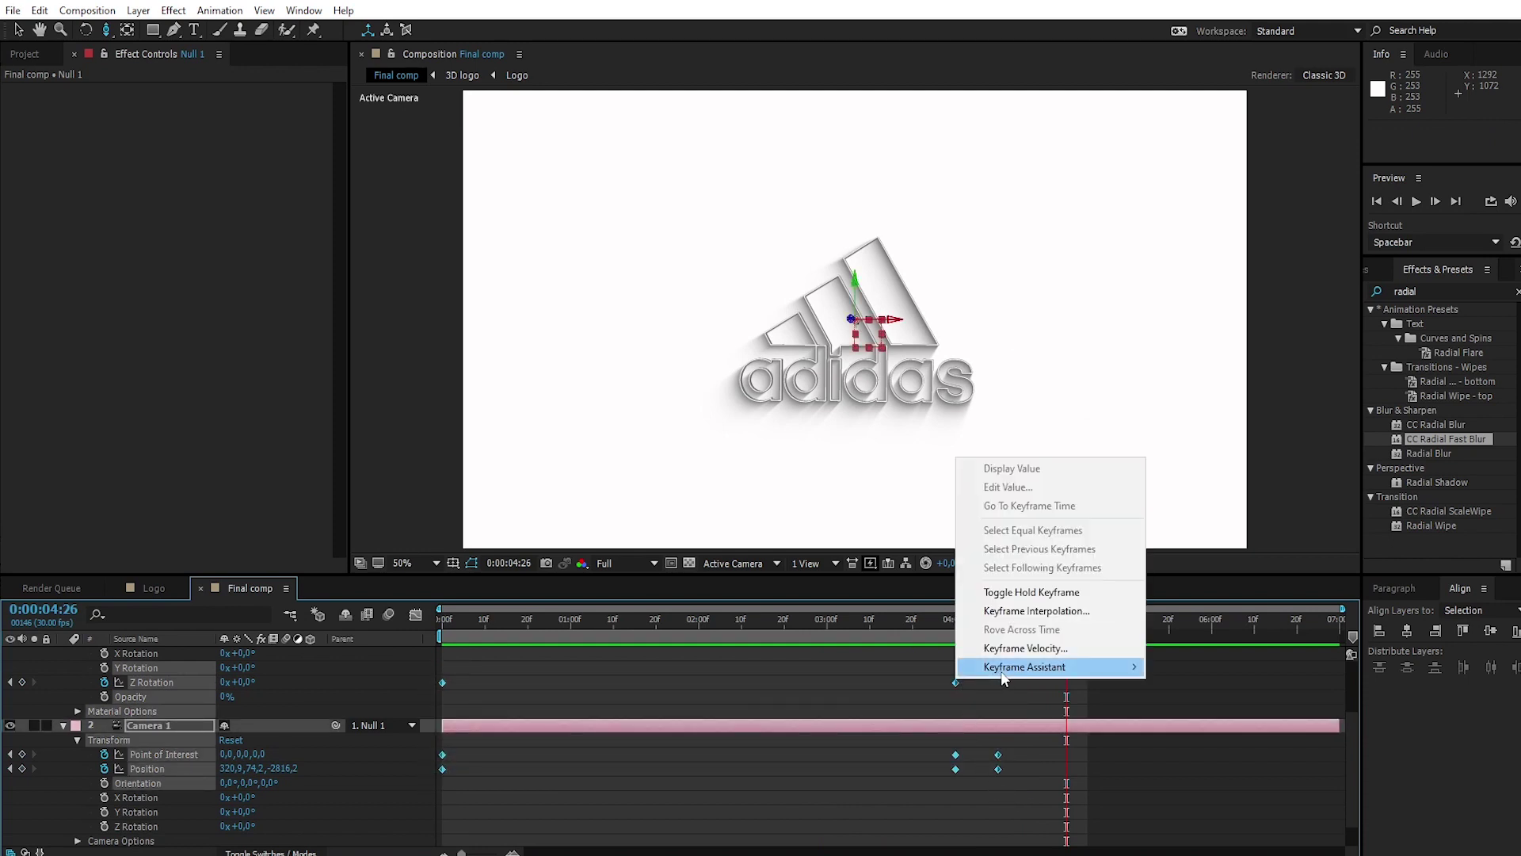
mouse_move(1001, 671)
click(1191, 704)
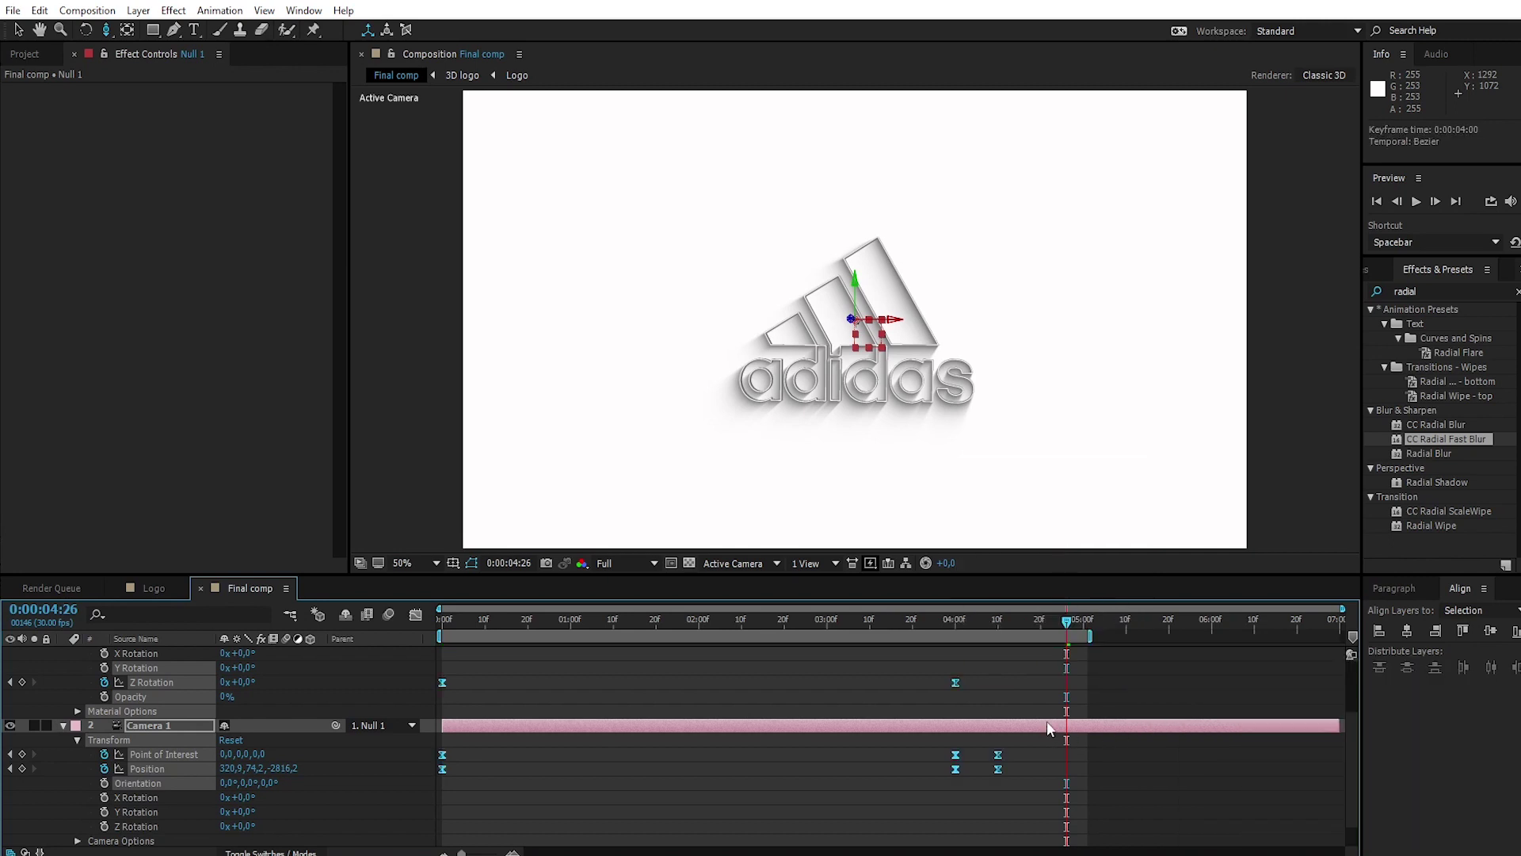
- Lengthen the outgoing ease handles of the 0:00:04:00 keyframes in the graph editor, and return to the layer bar view
click(415, 615)
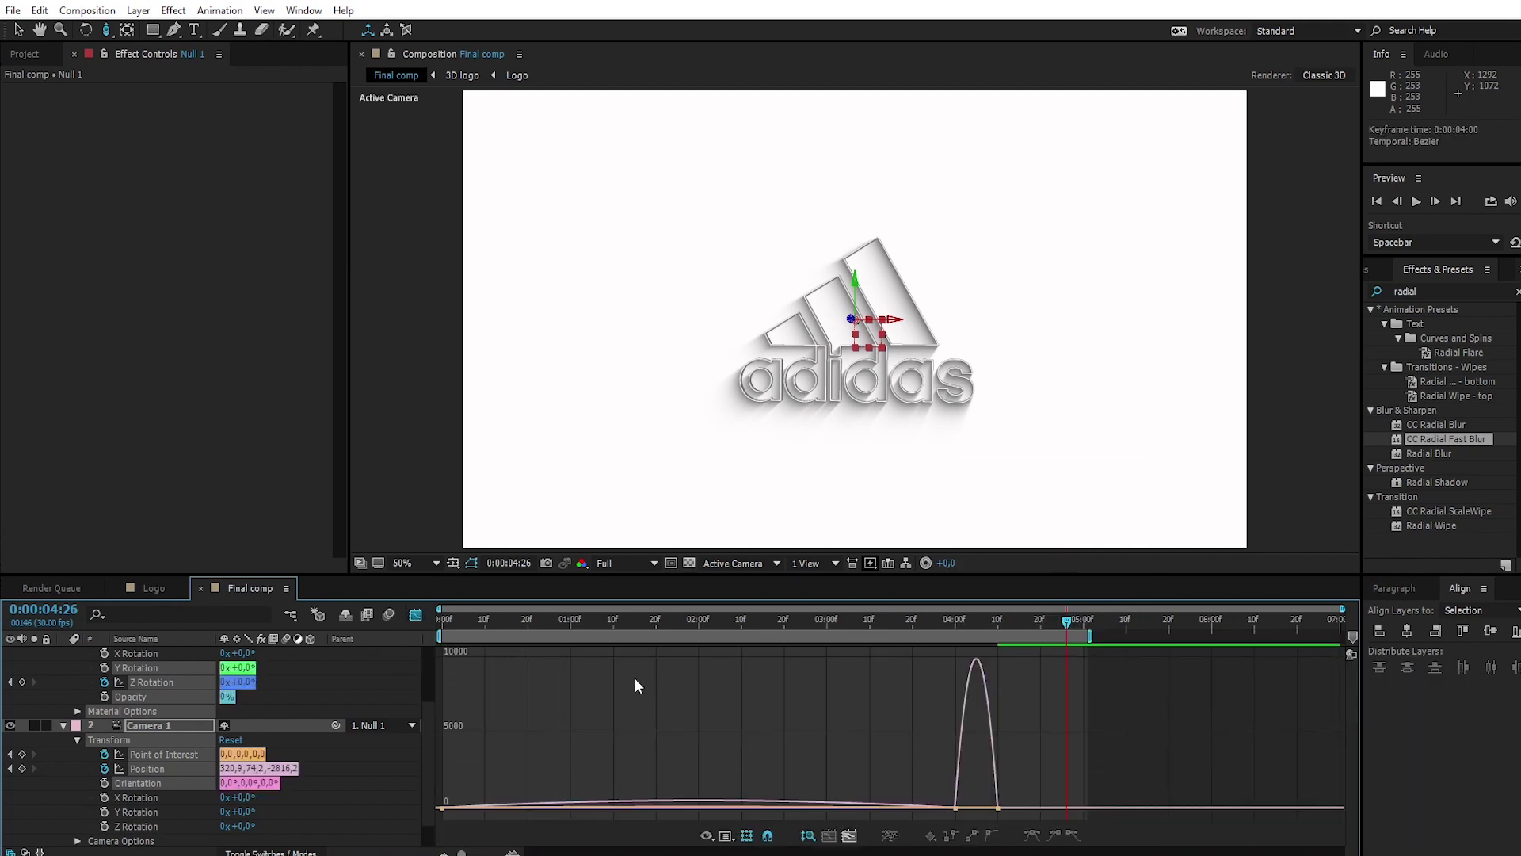
drag(1015, 816, 953, 810)
key(equal)
key(equal)
key(equal)
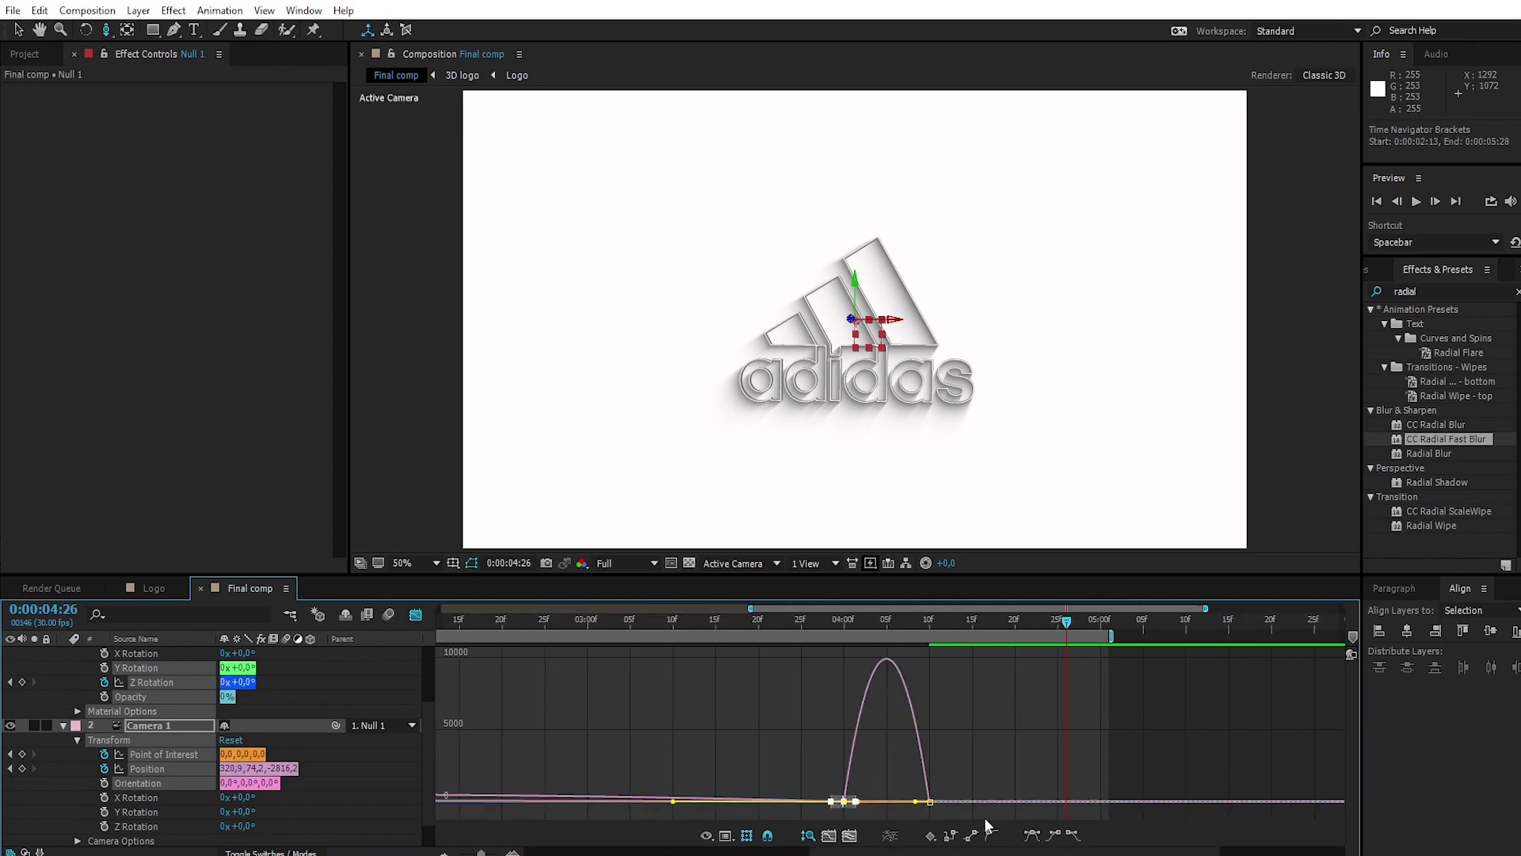
drag(648, 802, 693, 803)
click(415, 615)
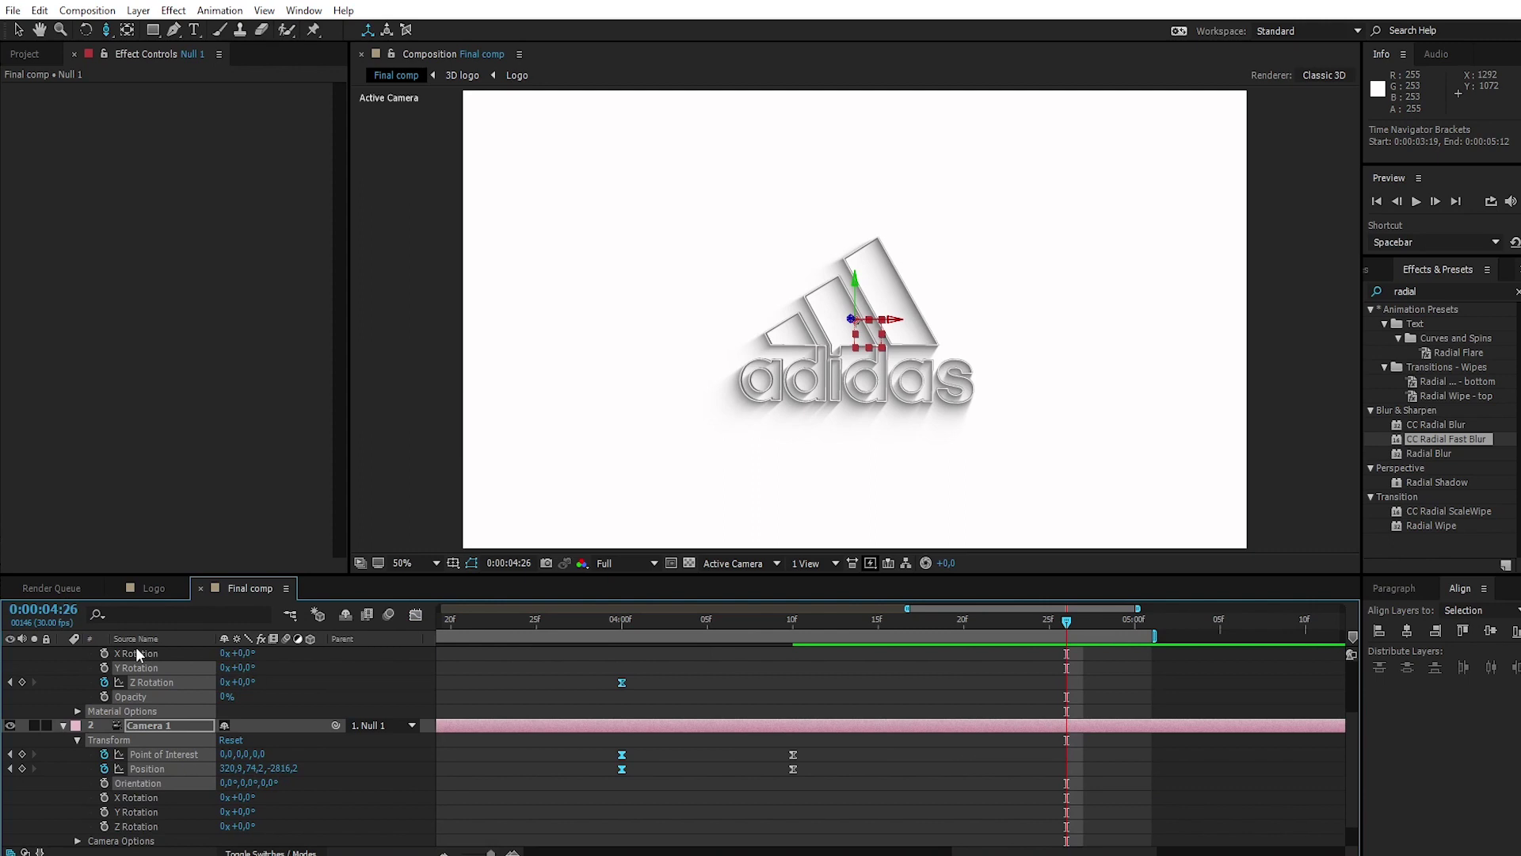
- Collapse the Null 1 and Camera 1 properties, preview the eased animation from the start, and deselect all layers
scroll(41, 667, up, 3)
click(63, 652)
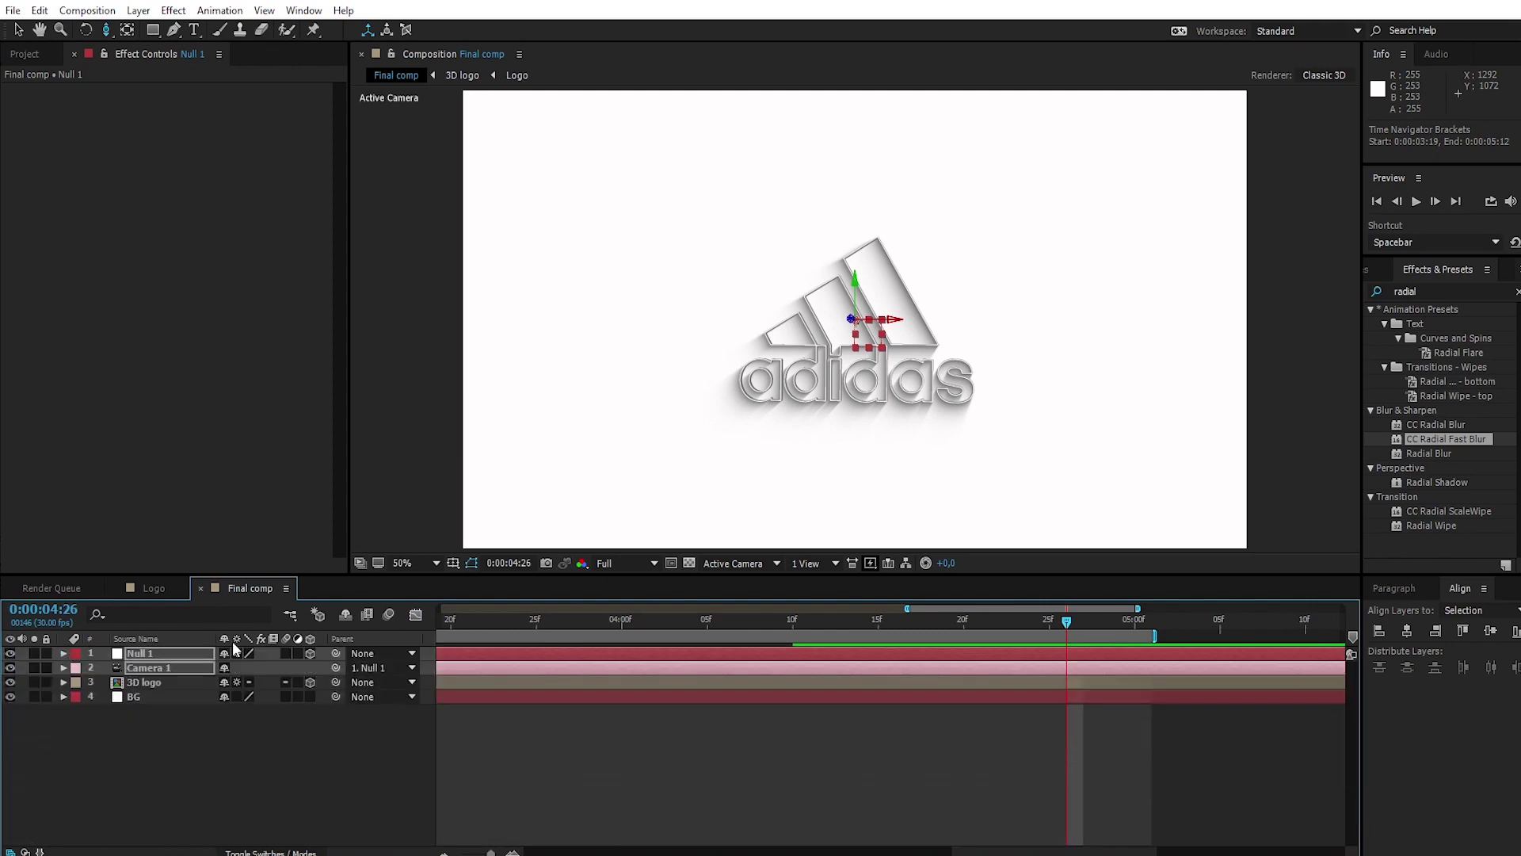
drag(816, 647, 262, 645)
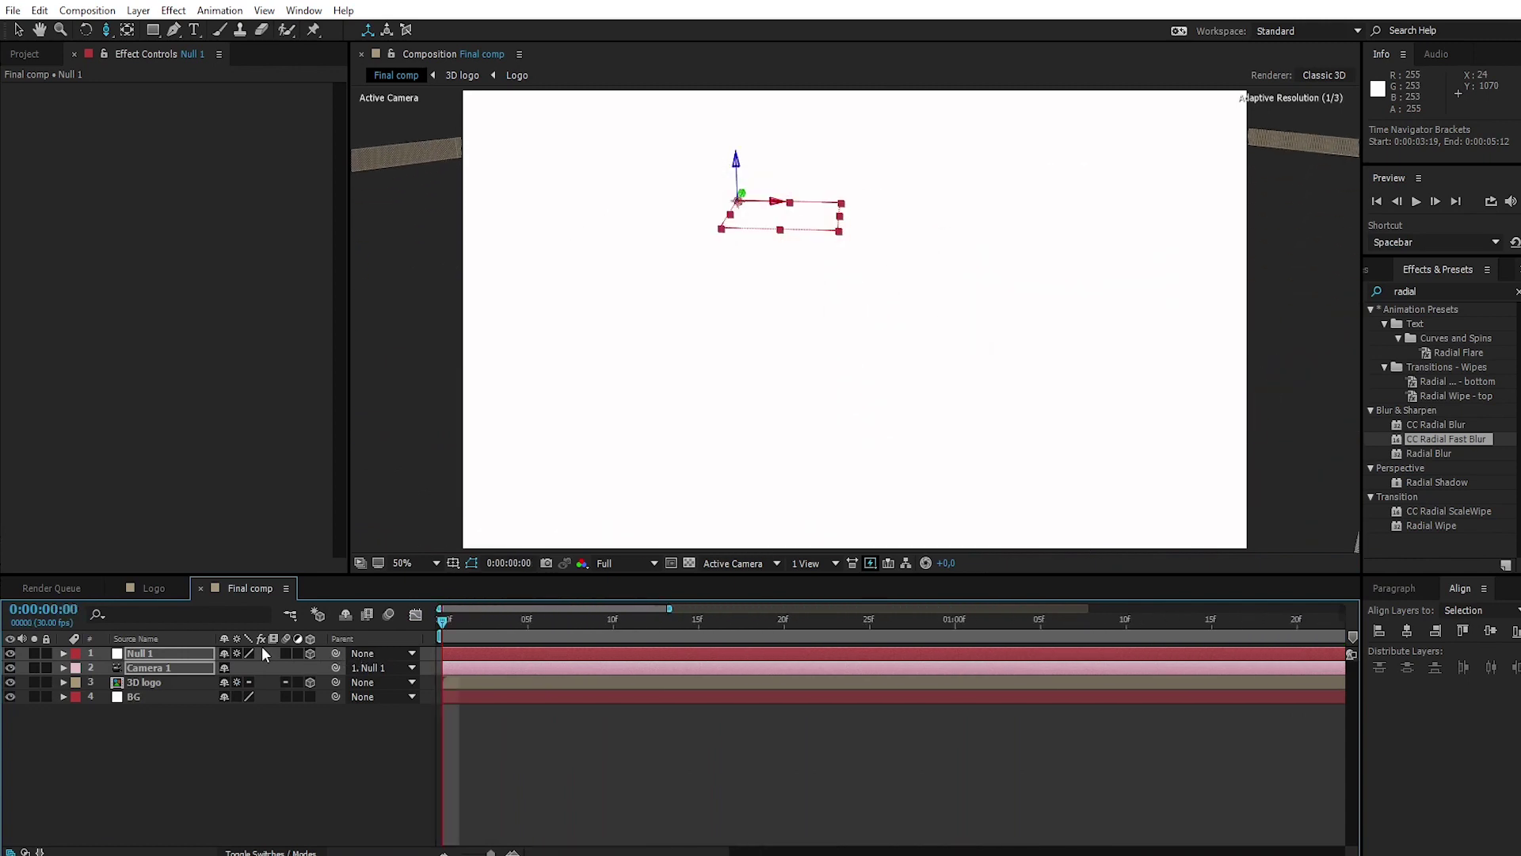
key(space)
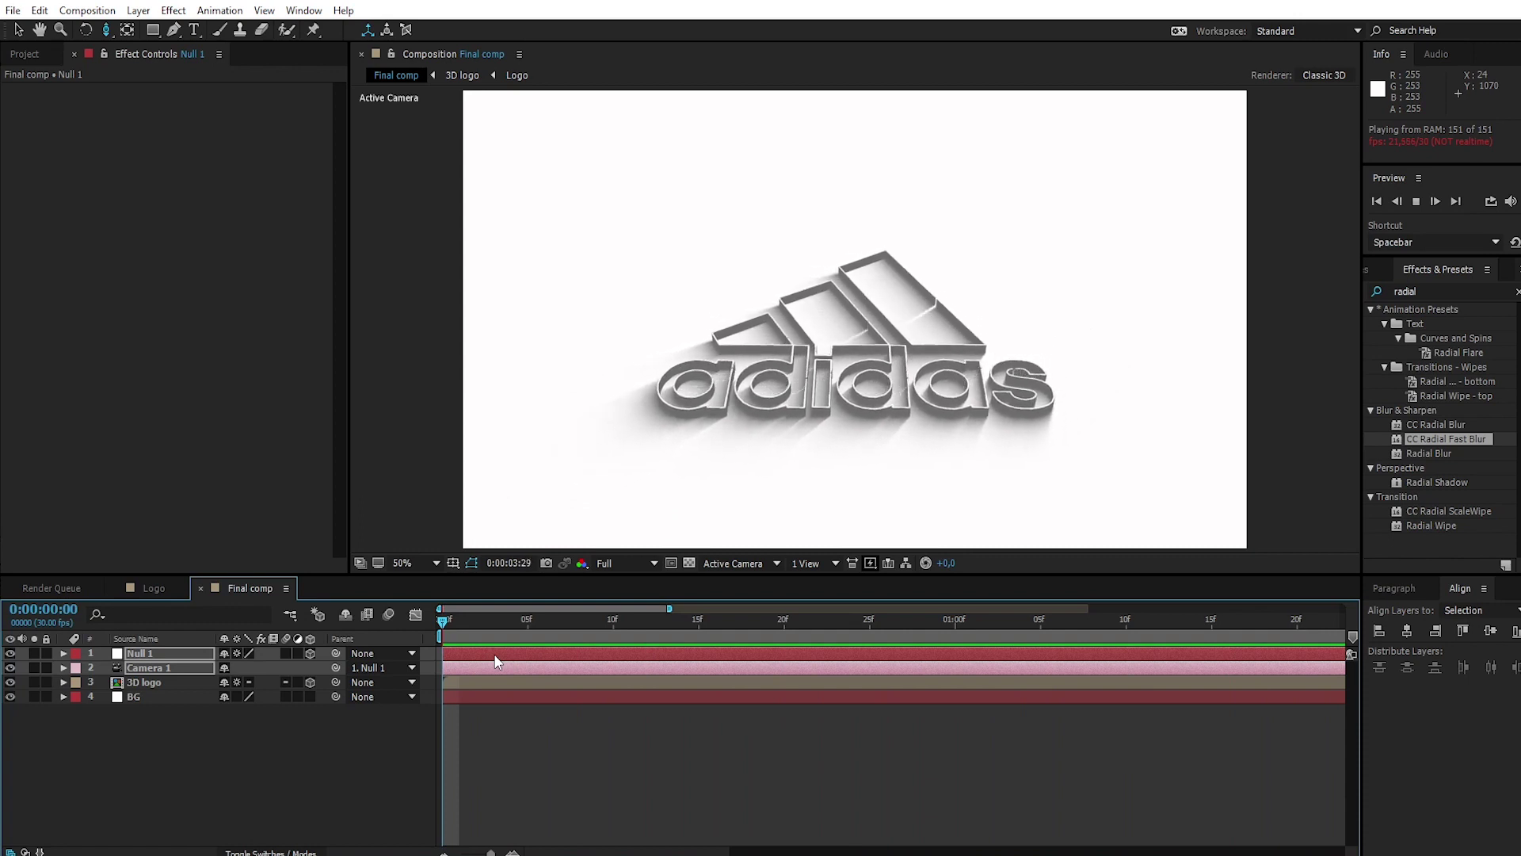
key(space)
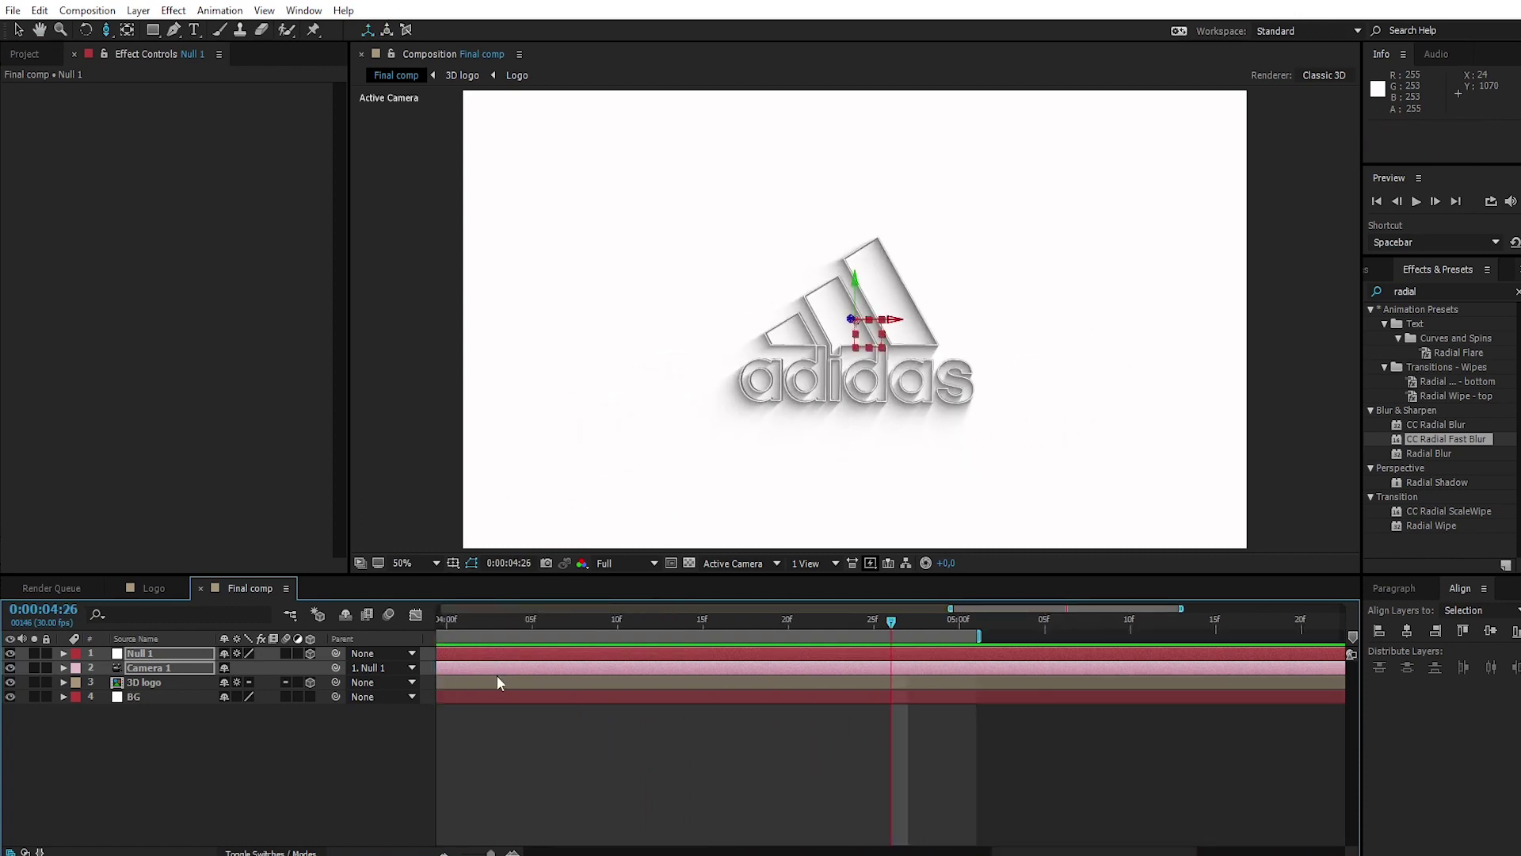
click(249, 798)
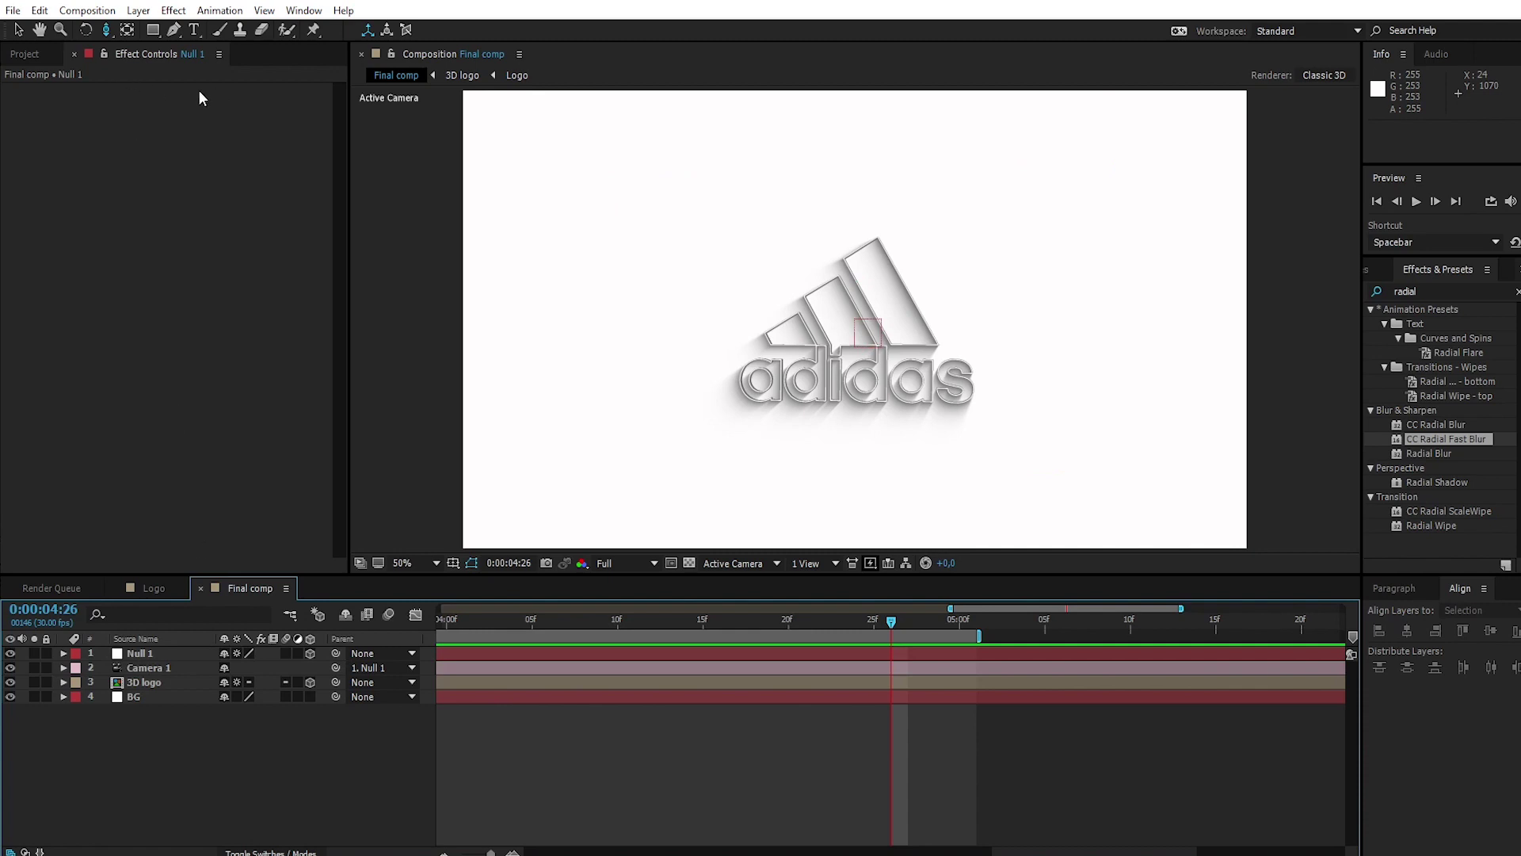
- Add the Logo composition to Final comp between the 3D logo and BG layers, and make it a 3D layer
click(26, 54)
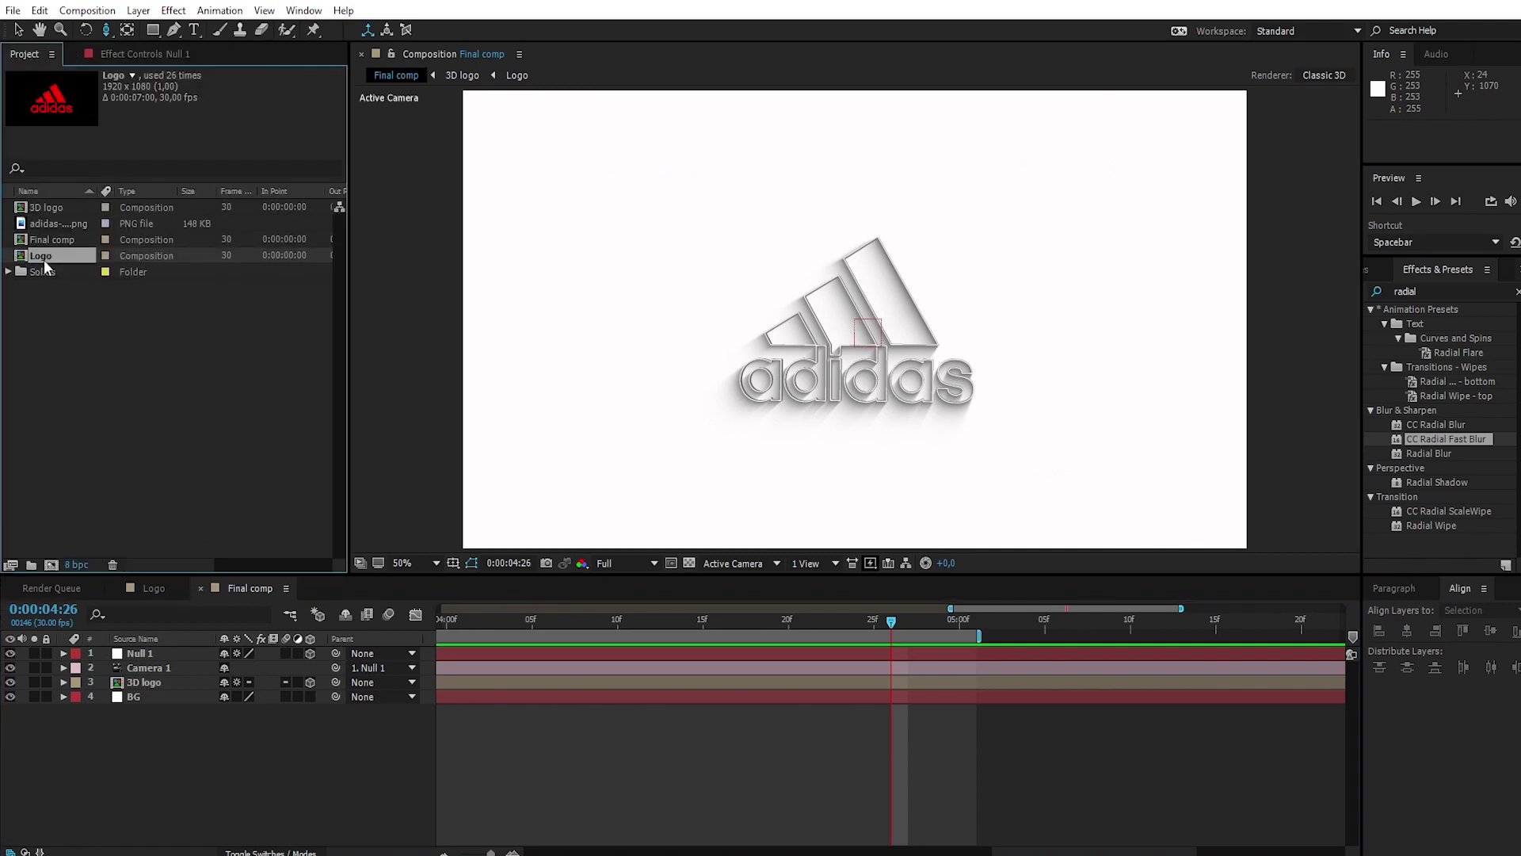
drag(65, 254, 112, 694)
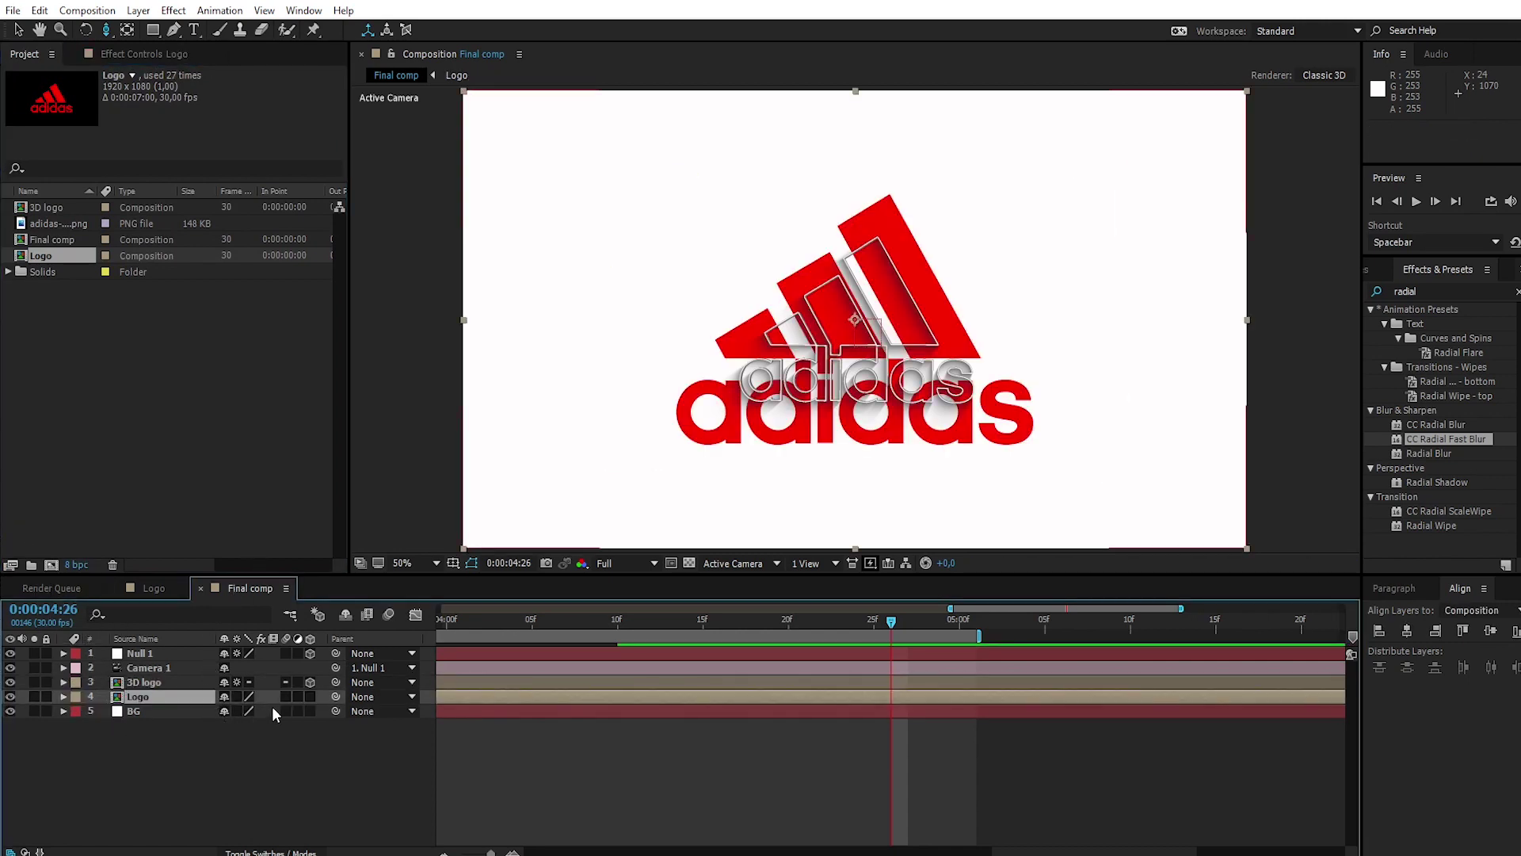
click(310, 697)
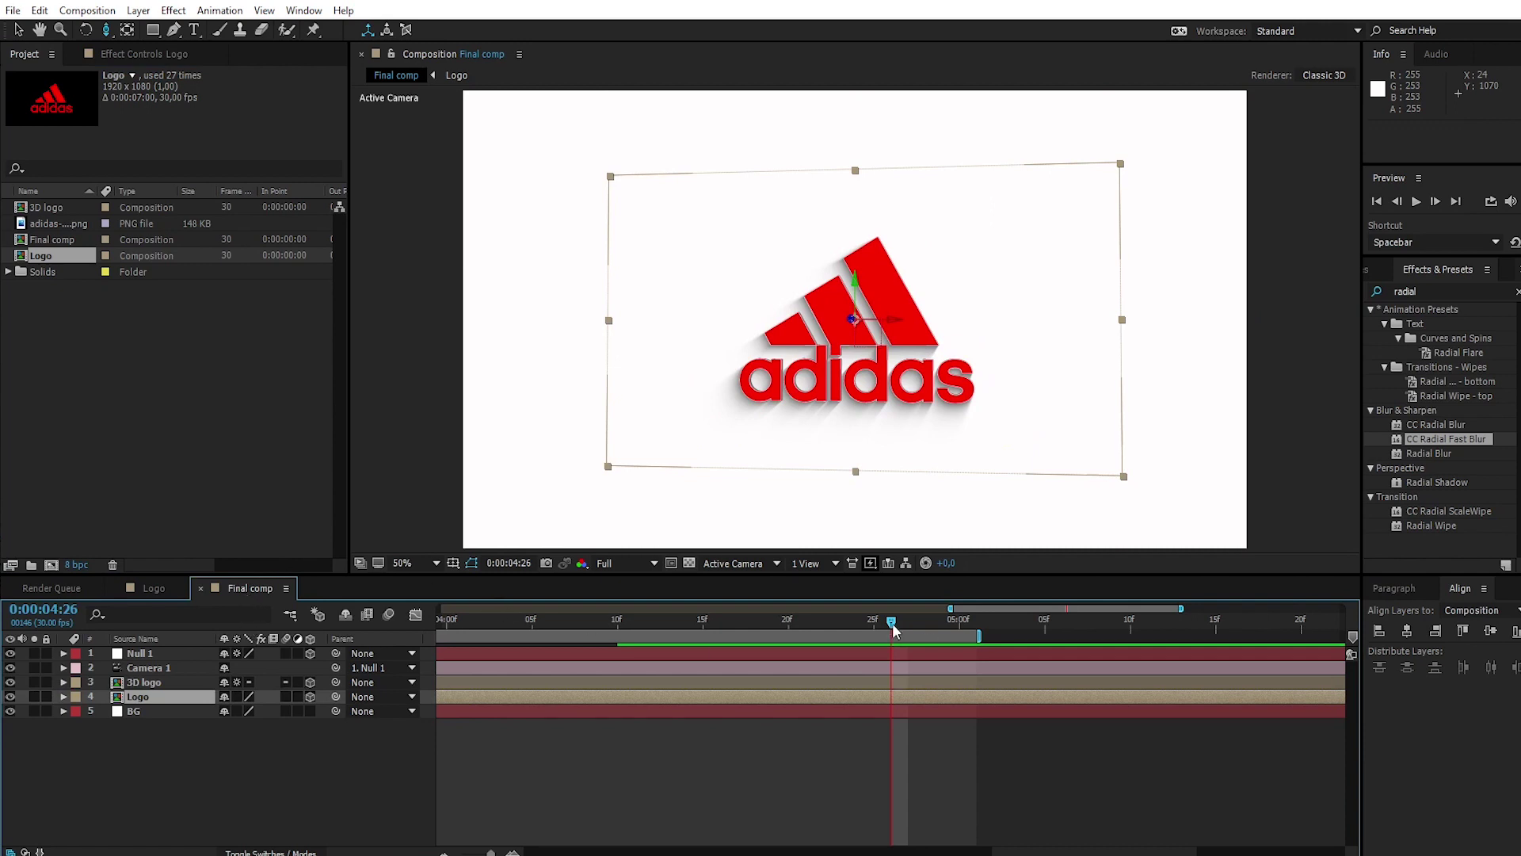
- Reveal Camera 1's keyframes, show the full timeline, and move the current time to 0:00:04:10
click(162, 668)
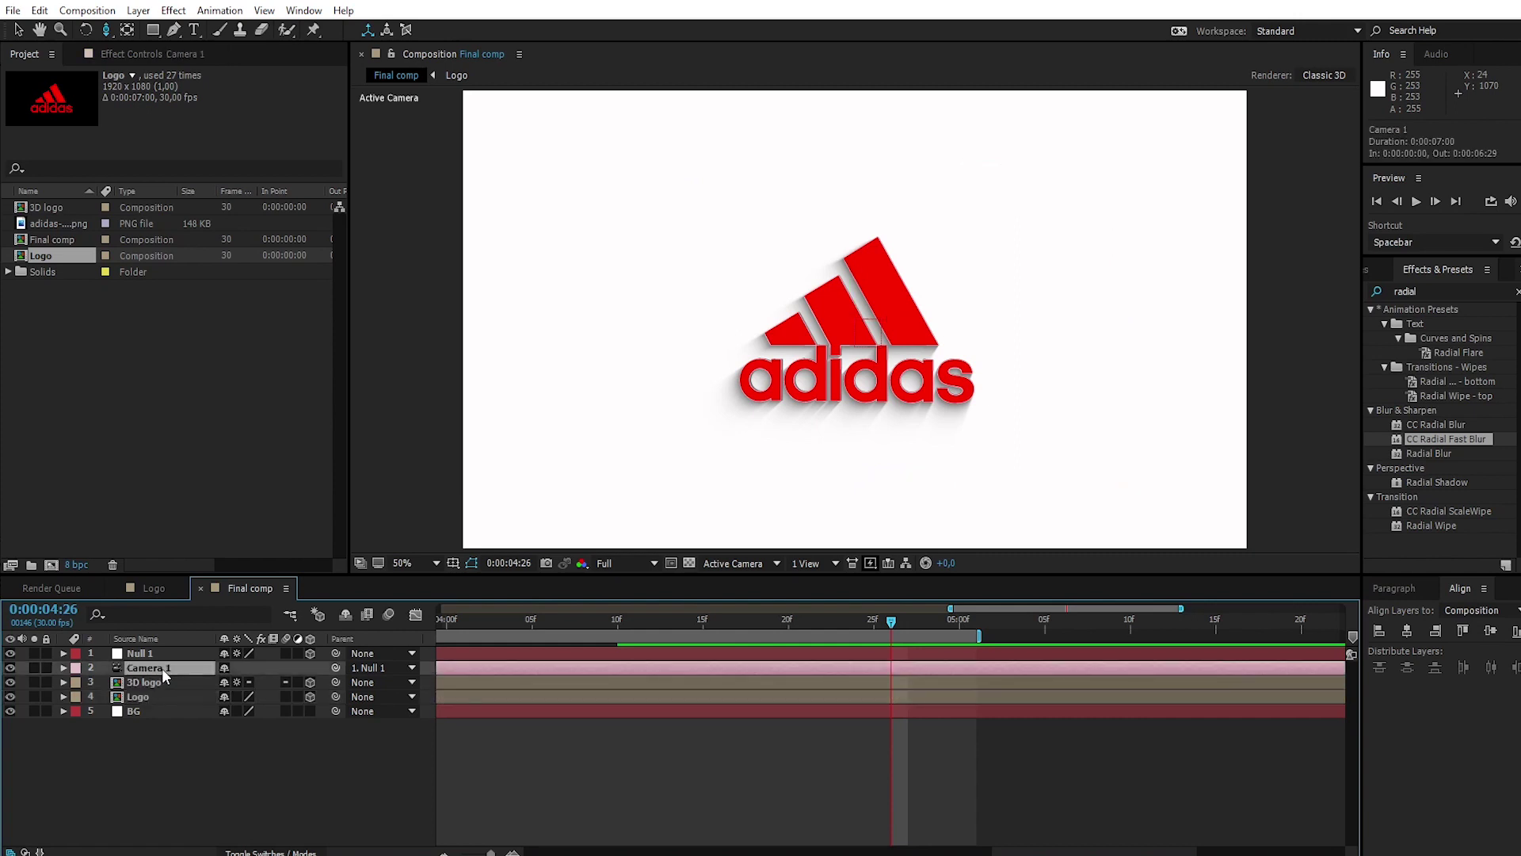
key(u)
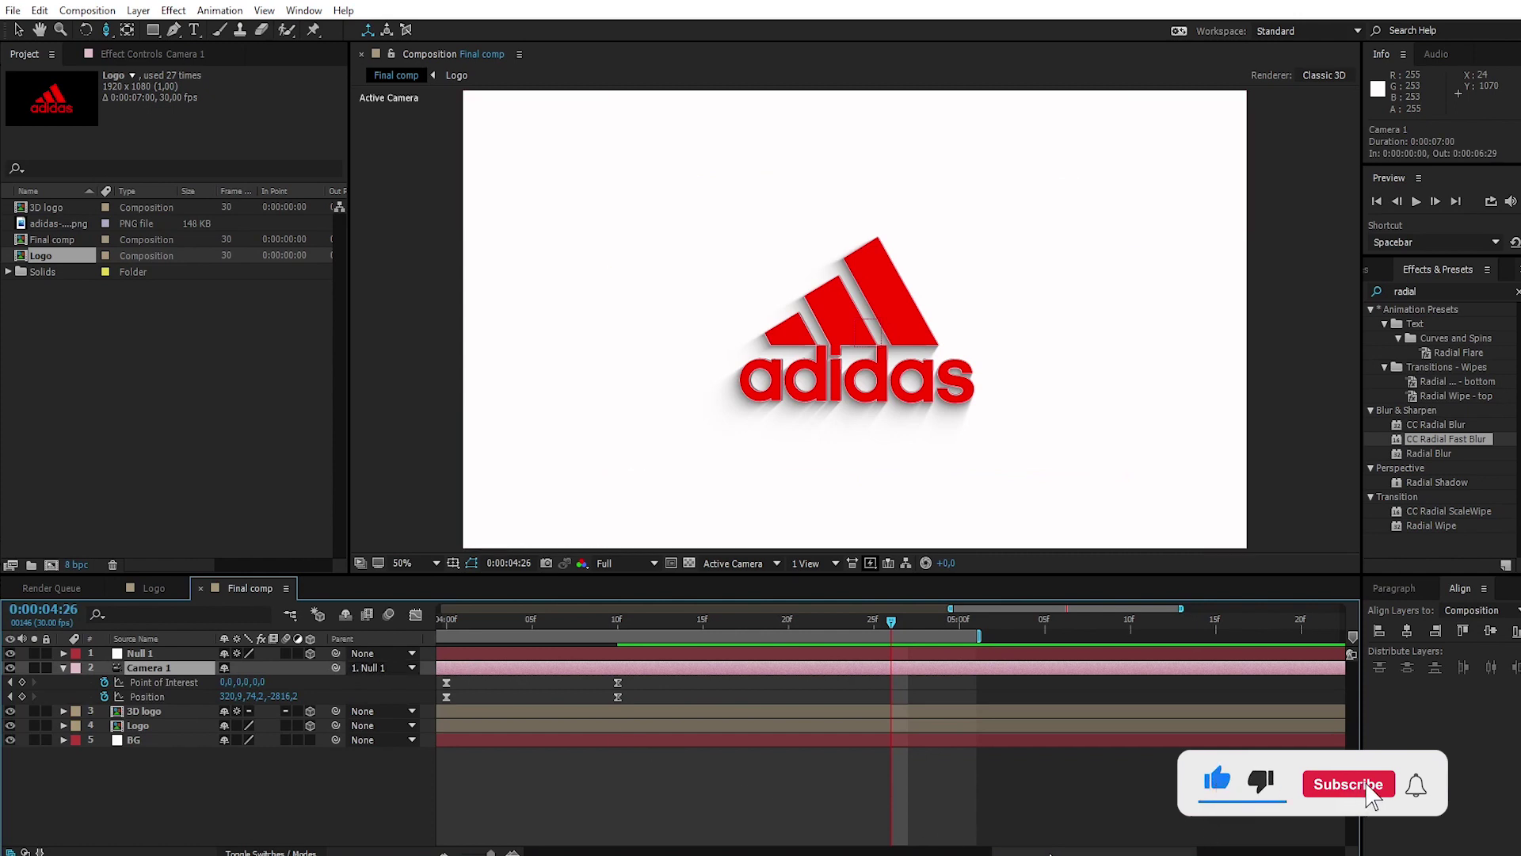
scroll(1034, 725, left, 5)
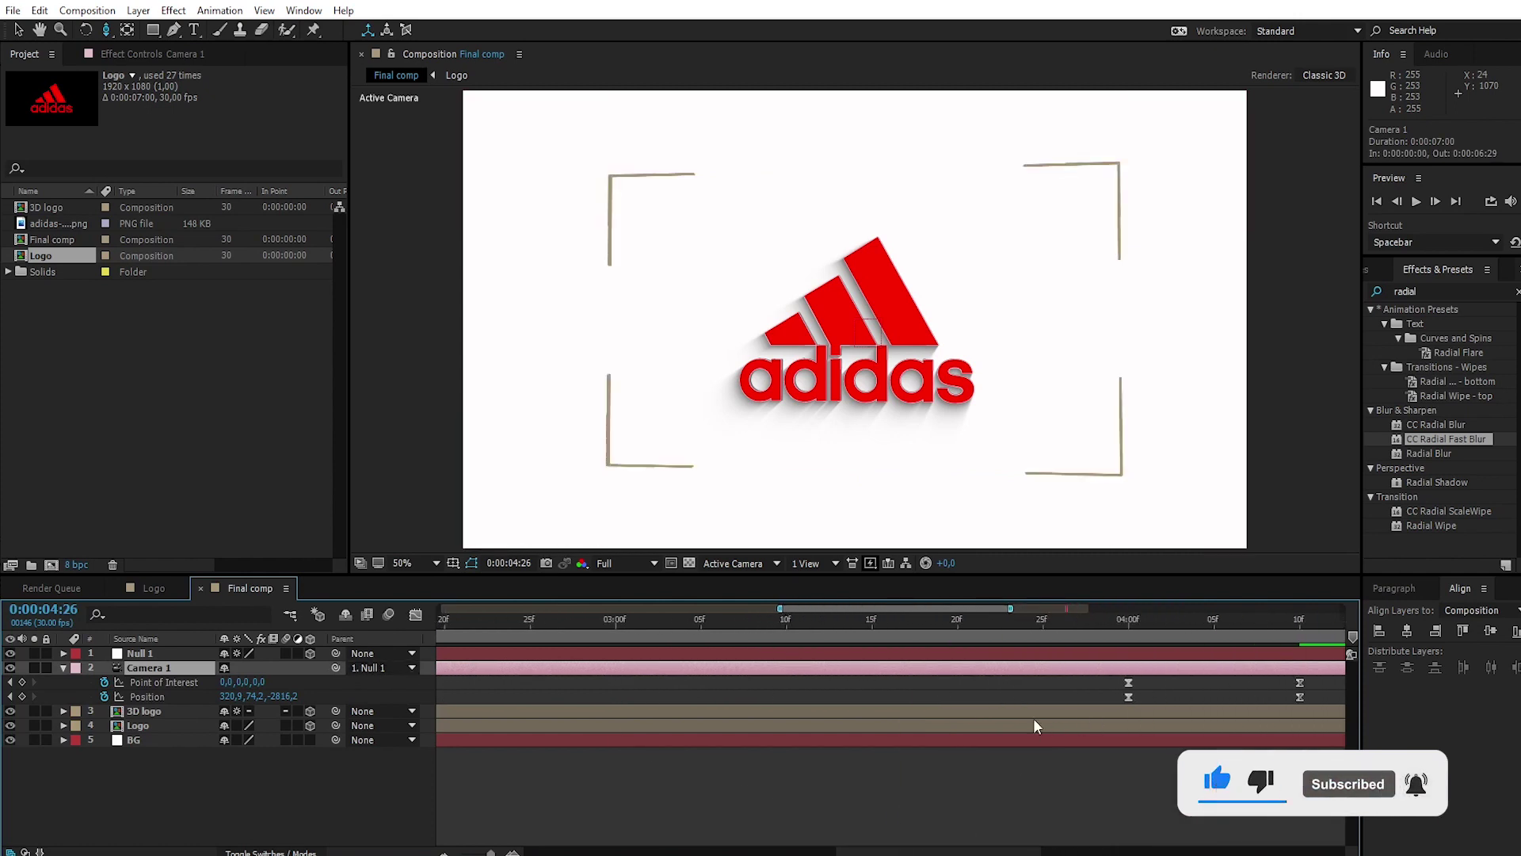
scroll(991, 721, down, 10)
drag(1064, 619, 997, 650)
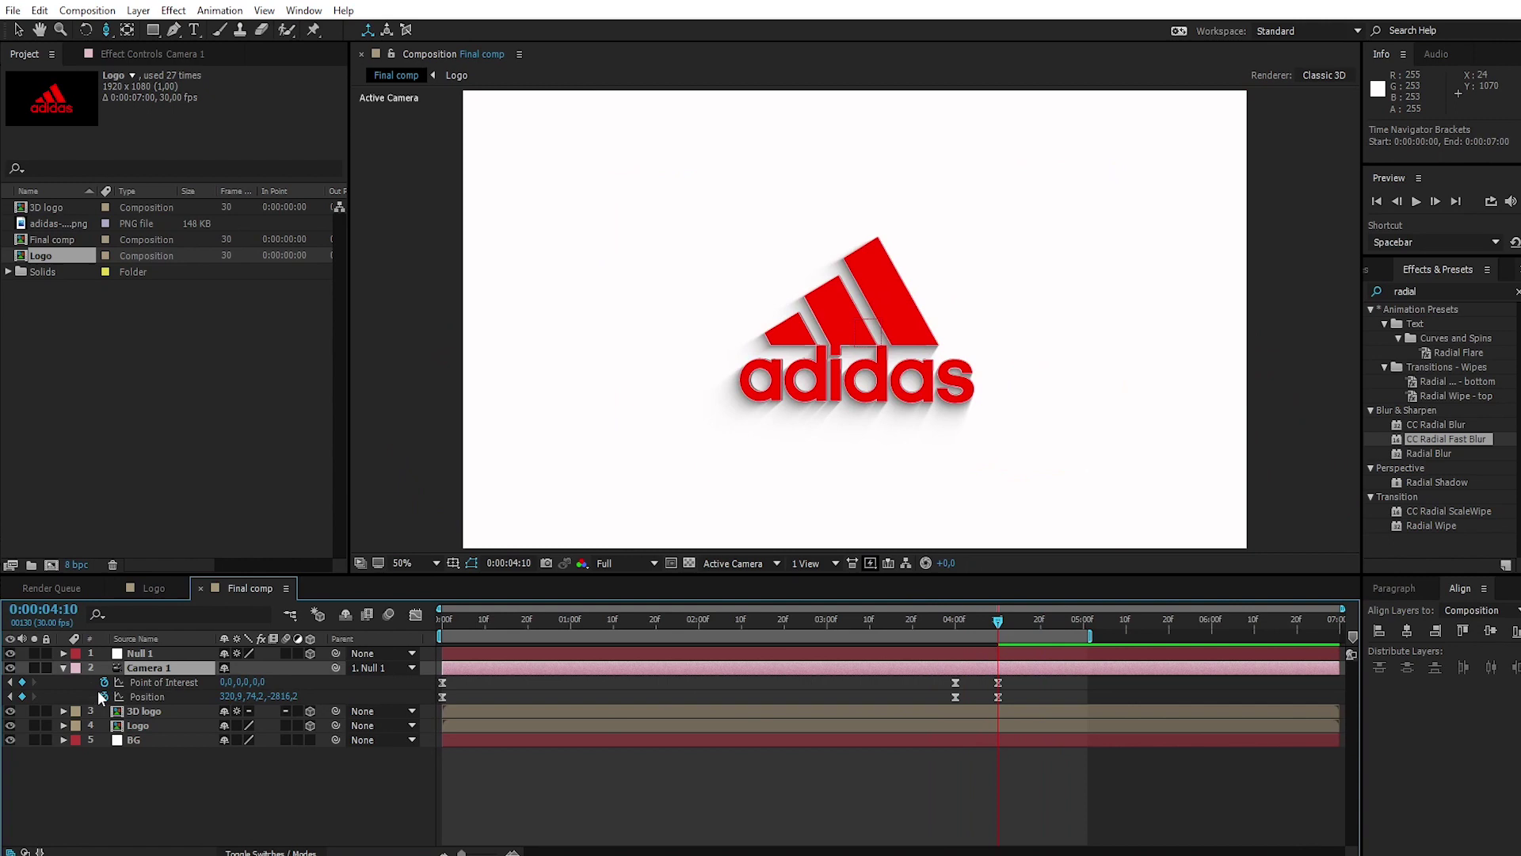
- Move the Logo layer above 3D logo and keyframe its Opacity at 100% at 0:00:04:10 and 0% at 0:00:04:00
click(152, 725)
drag(155, 724, 153, 706)
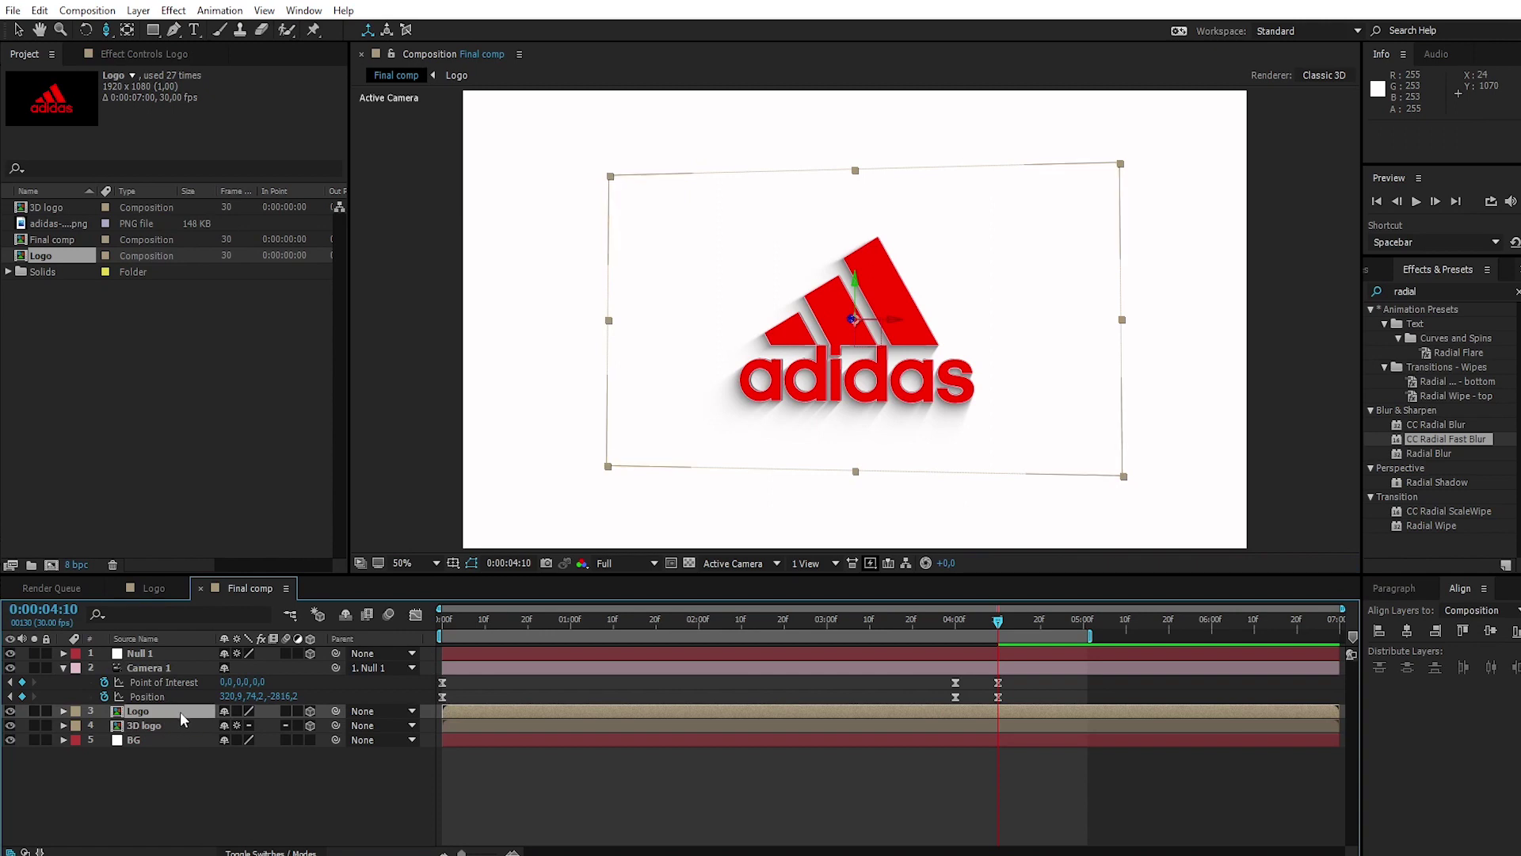
key(alt+shift+t)
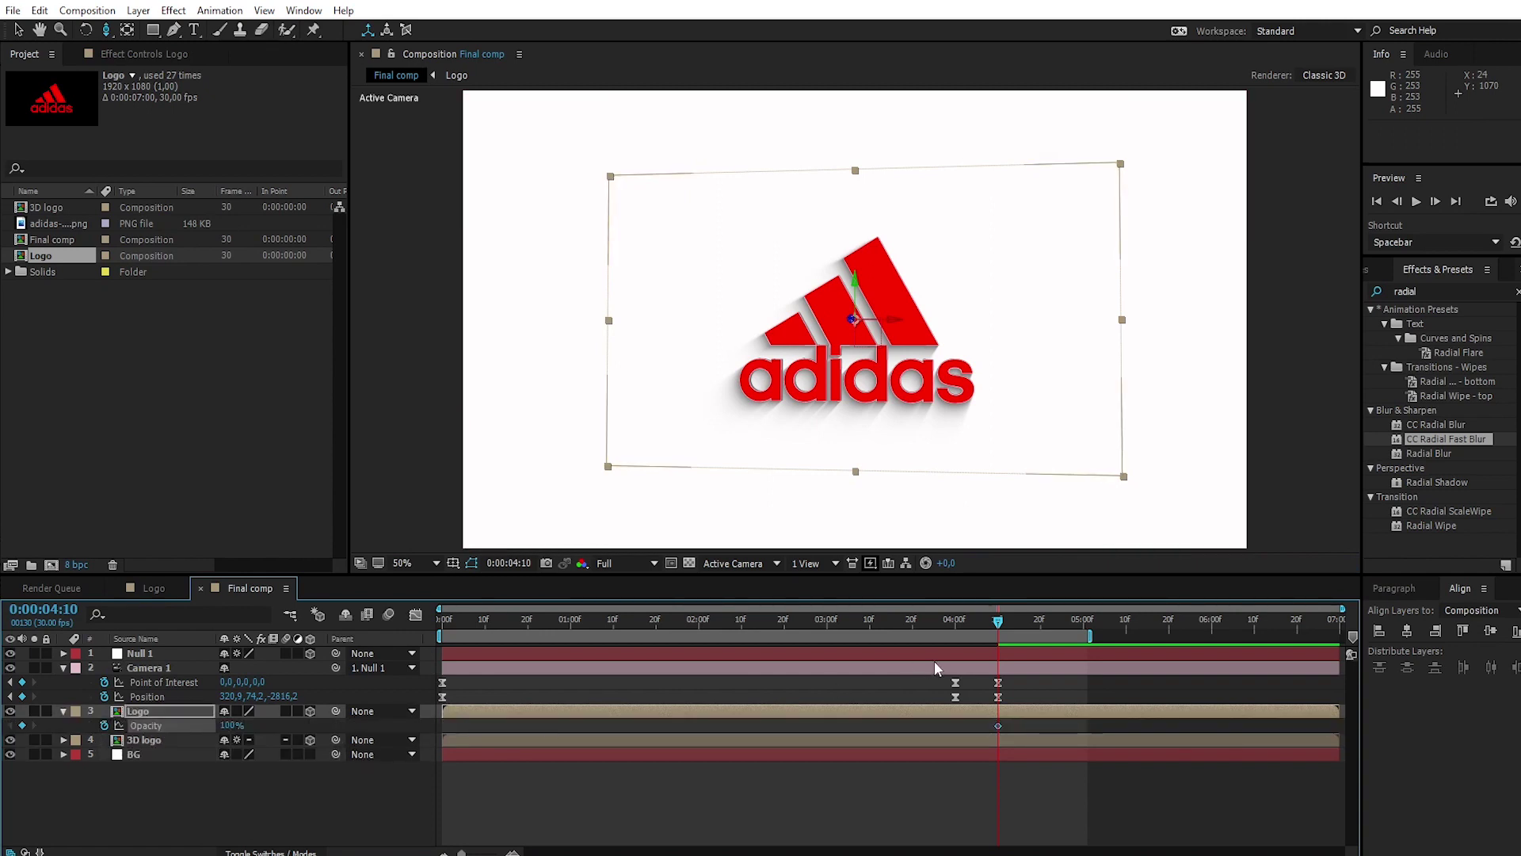
drag(1001, 628, 956, 628)
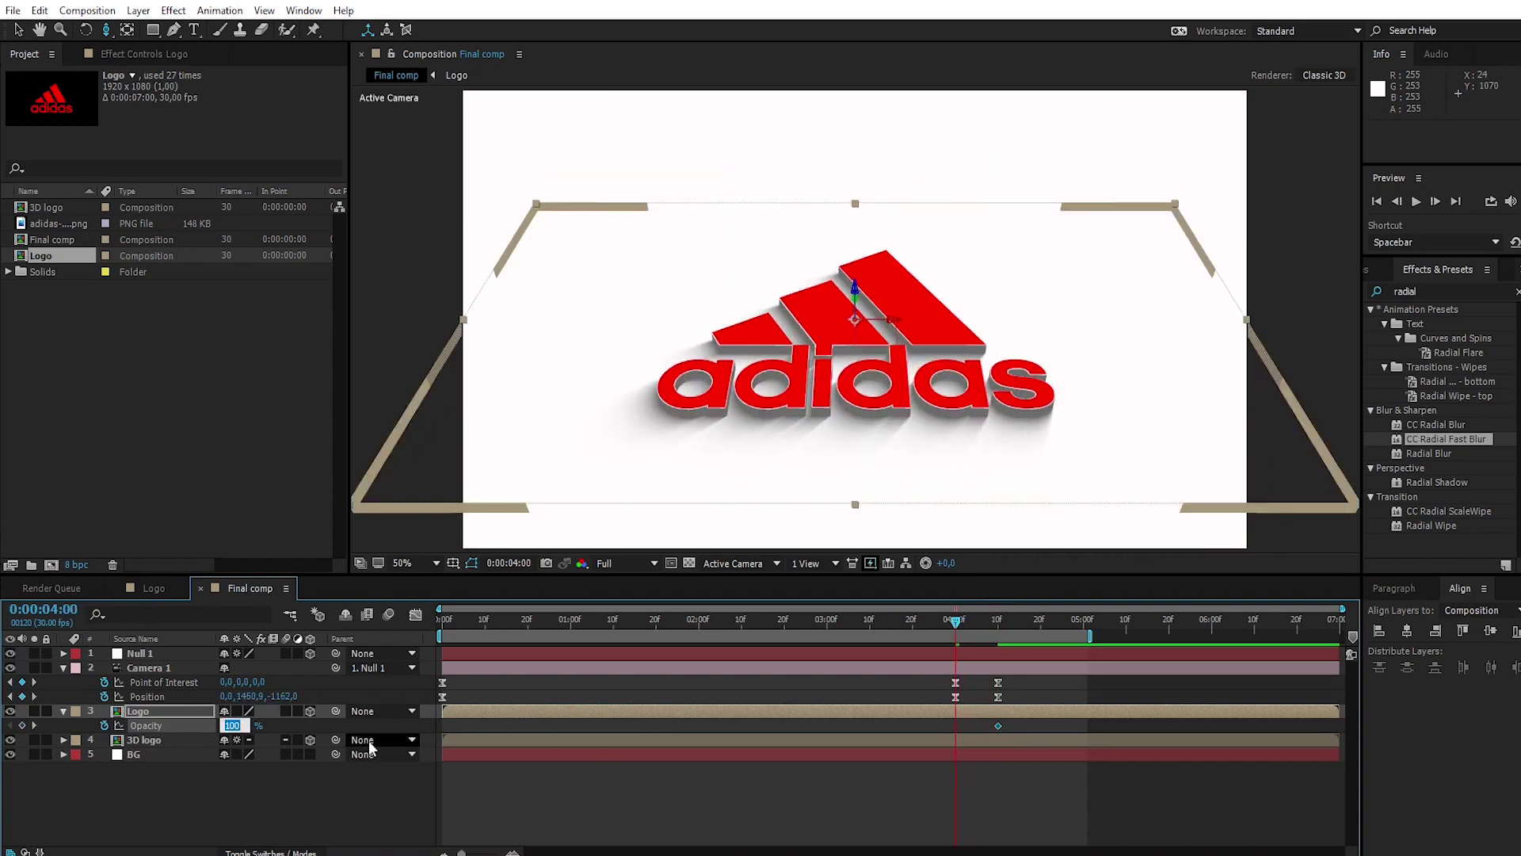
key(Return)
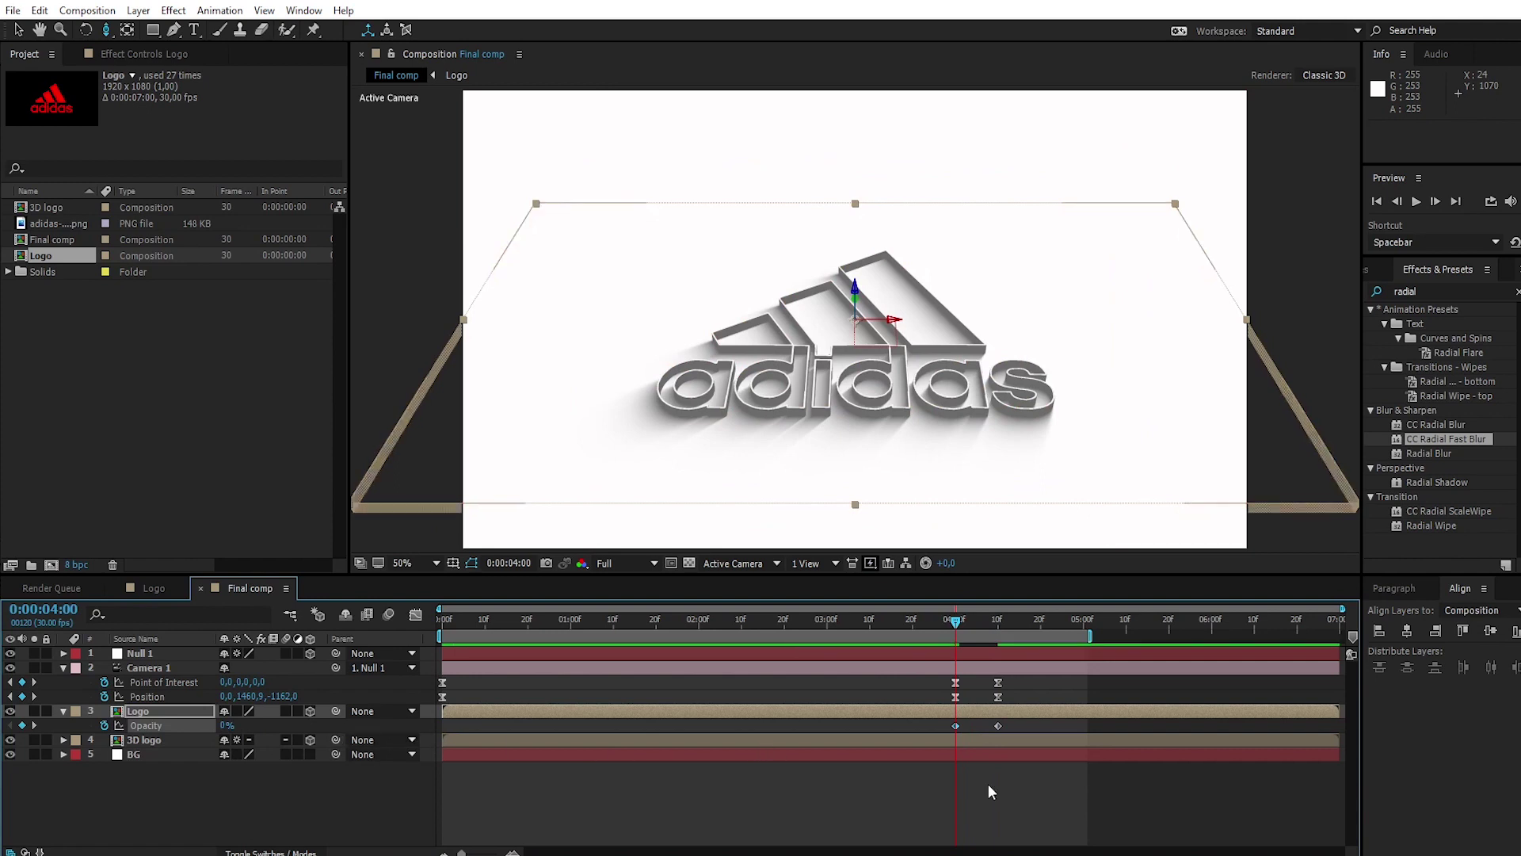
- Apply Easy Ease to the Logo layer's Opacity keyframes and lengthen the outgoing ease of the 0:00:04:00 keyframe in the graph editor
drag(947, 721, 1006, 729)
click(415, 615)
drag(951, 816, 973, 808)
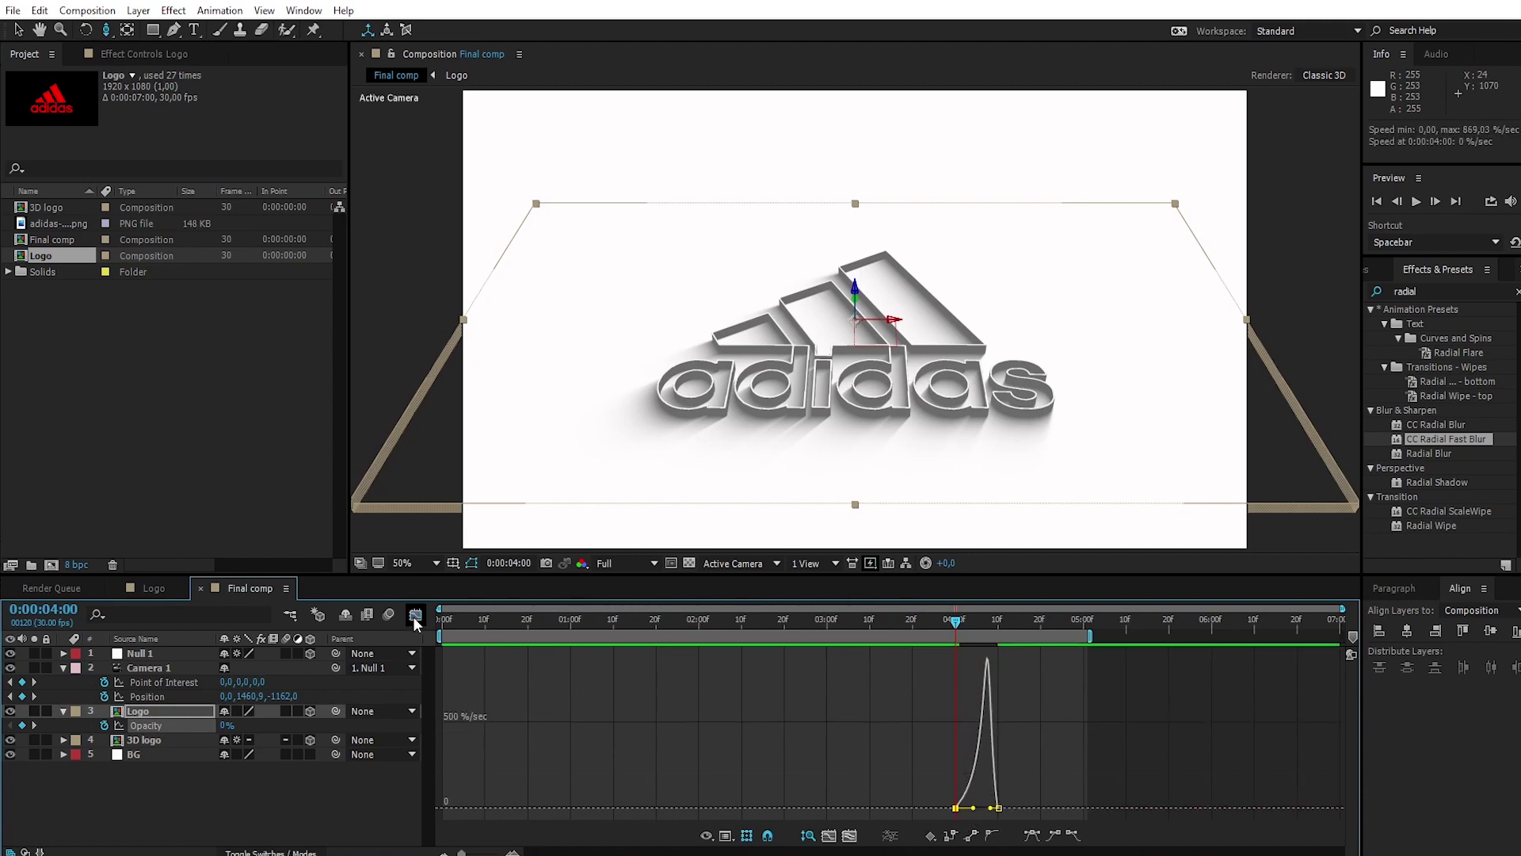
click(415, 616)
- Collapse the Camera 1 and Logo properties and preview the animation from the start
click(63, 667)
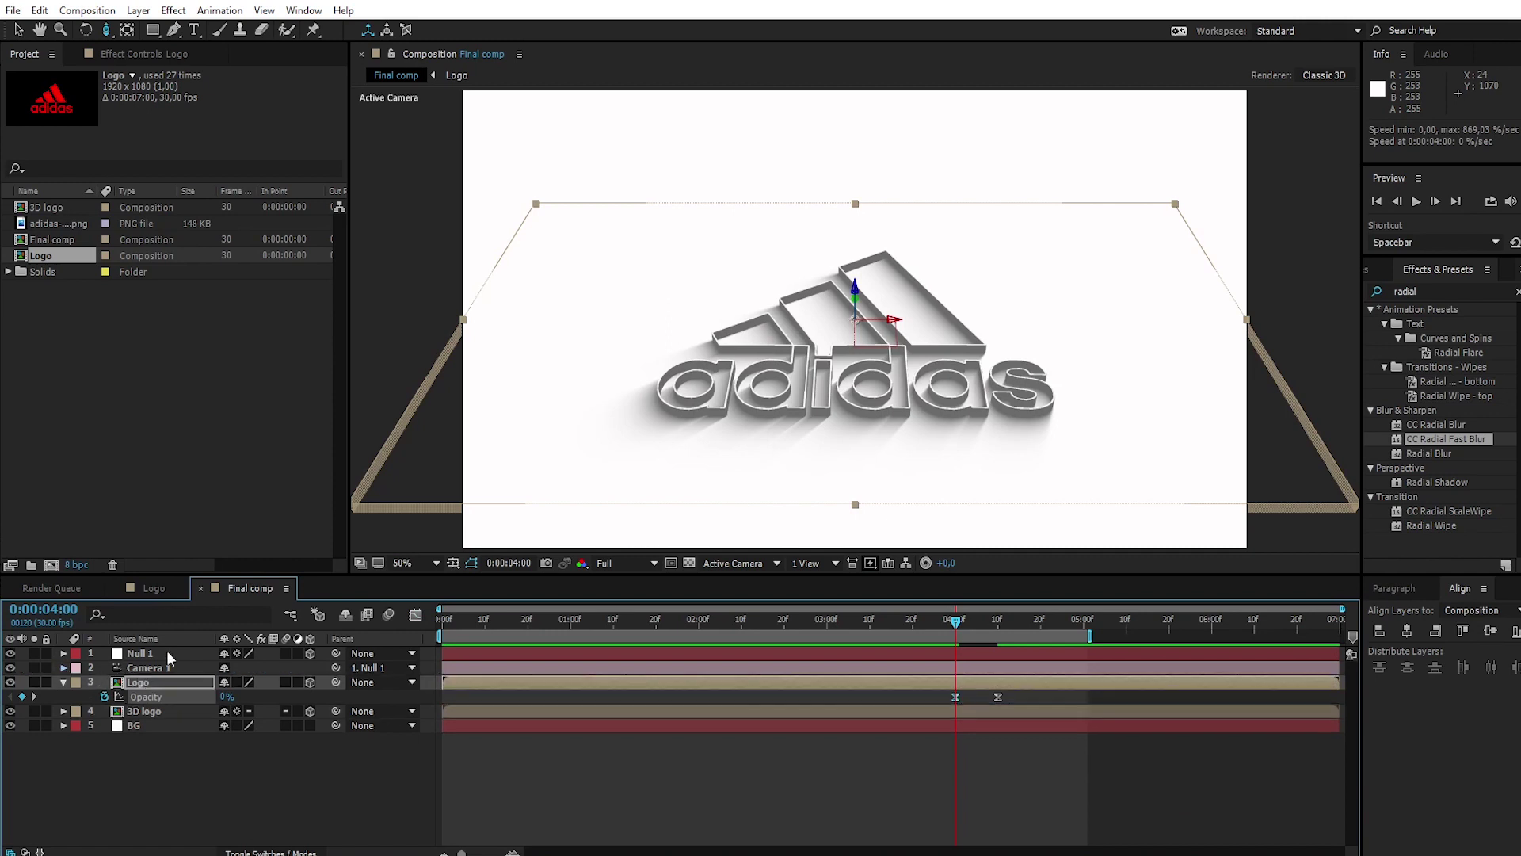
click(64, 681)
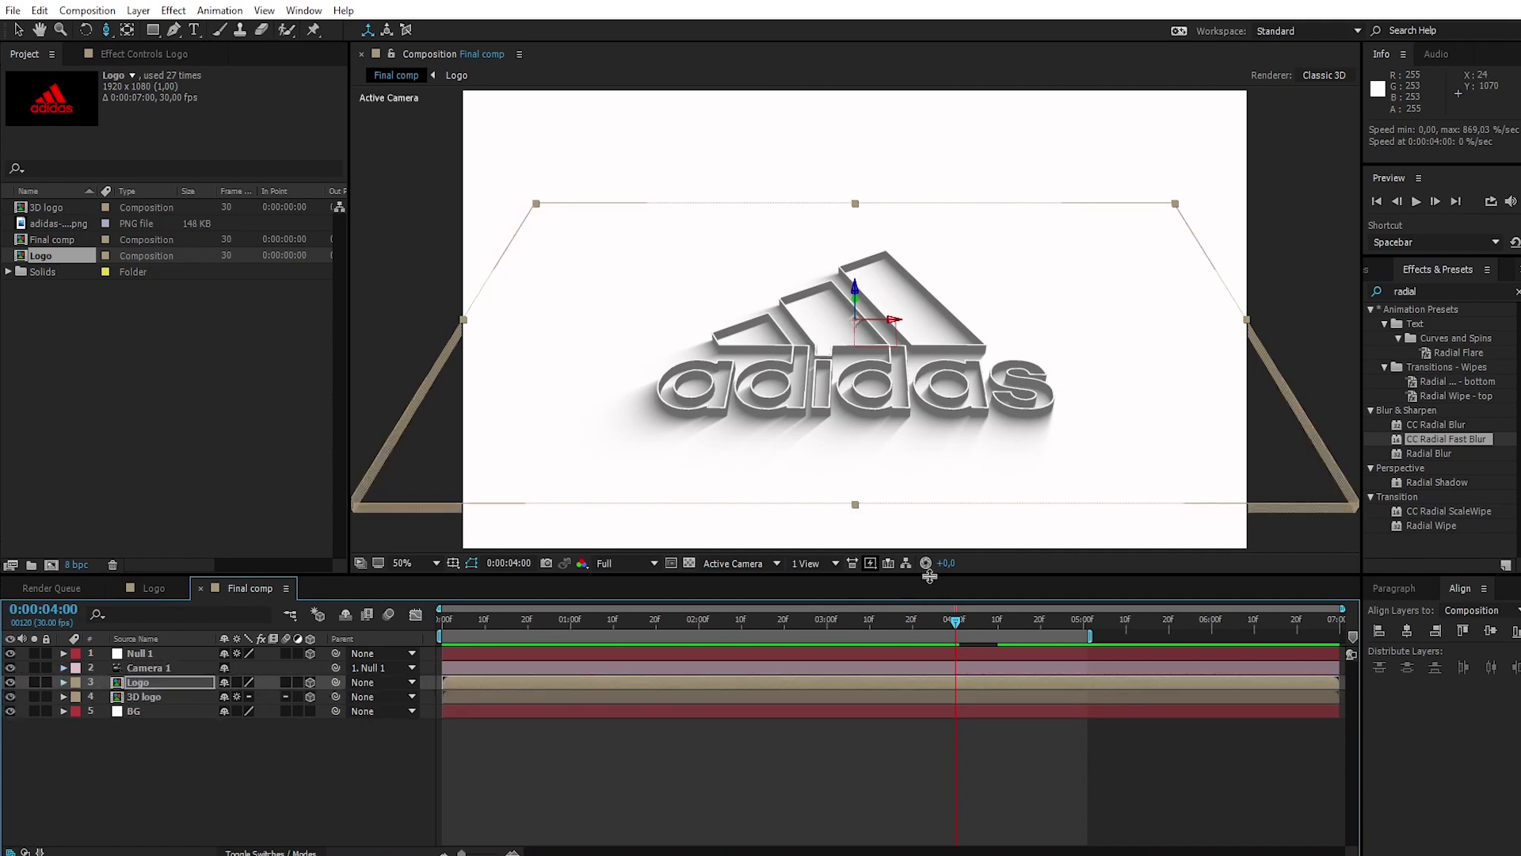
drag(956, 621, 425, 617)
key(space)
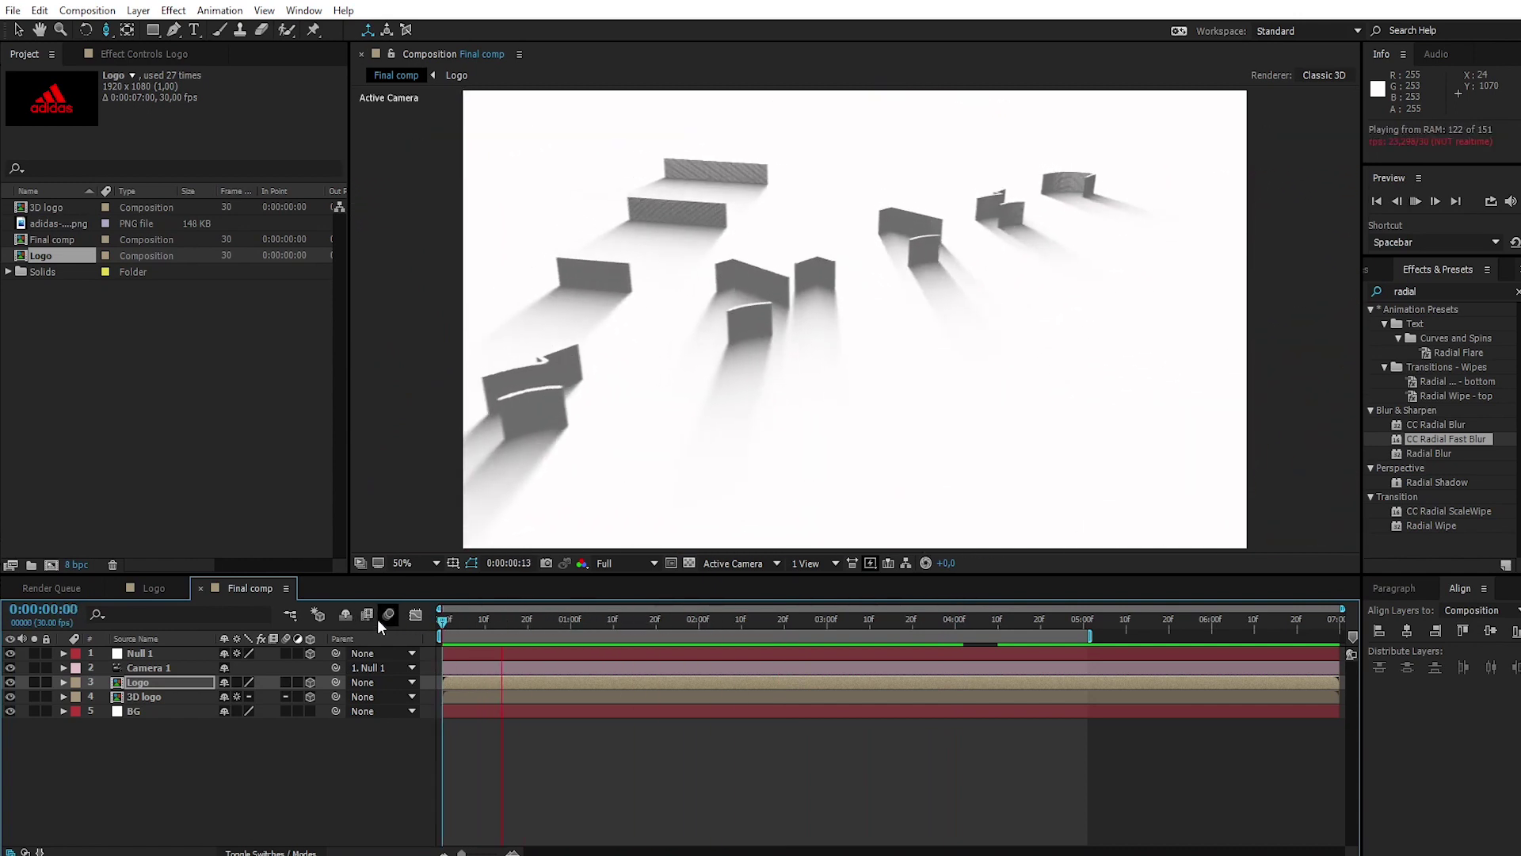